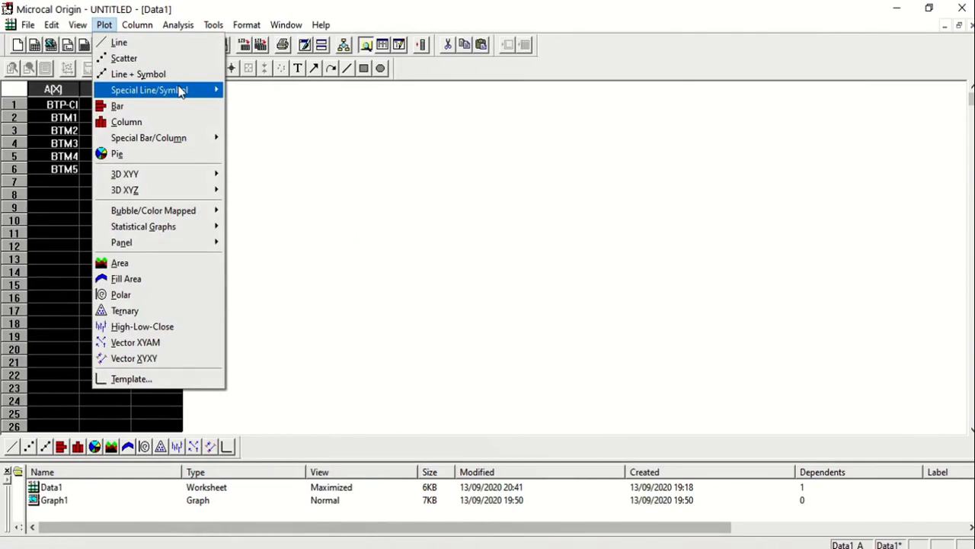
Step: Plot the selected worksheet data as a Vertical Drop Line graph and set the plot group's edit mode to Independent
{"action": "mouse_move", "coordinate": [182, 90]}
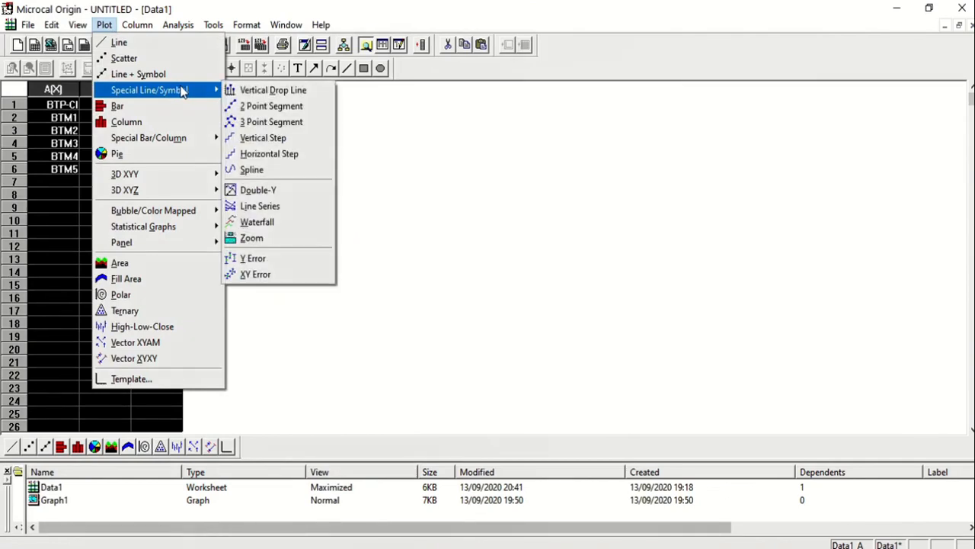
{"action": "left_click", "coordinate": [263, 91]}
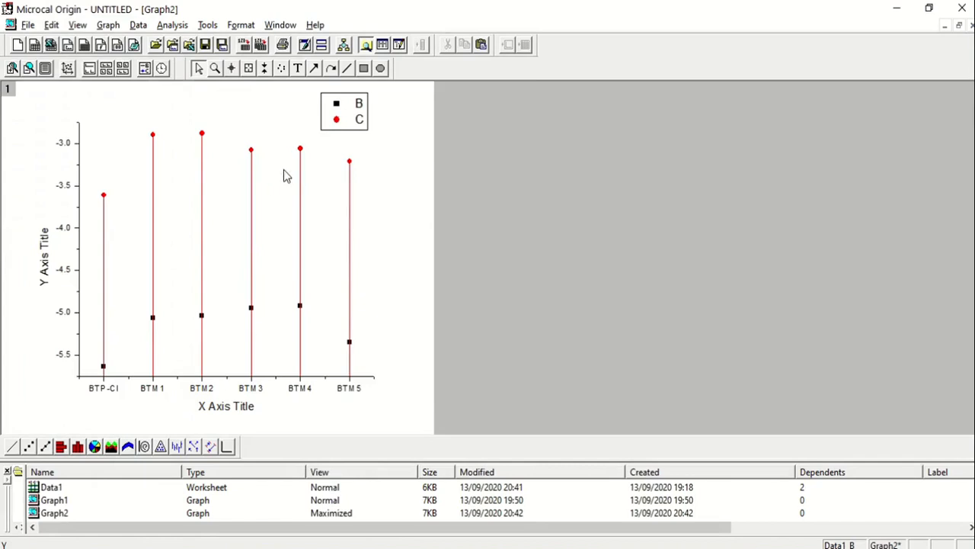
{"action": "double_click", "coordinate": [337, 123]}
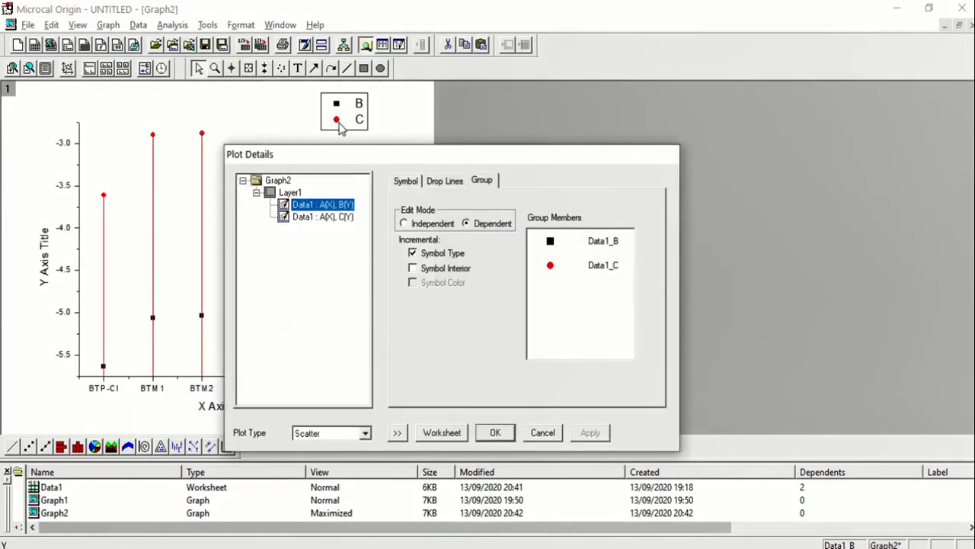
{"action": "left_click", "coordinate": [404, 223]}
Step: Change the symbol of the B(Y) data plot to a horizontal dash and set its size to 18
{"action": "left_click", "coordinate": [407, 182]}
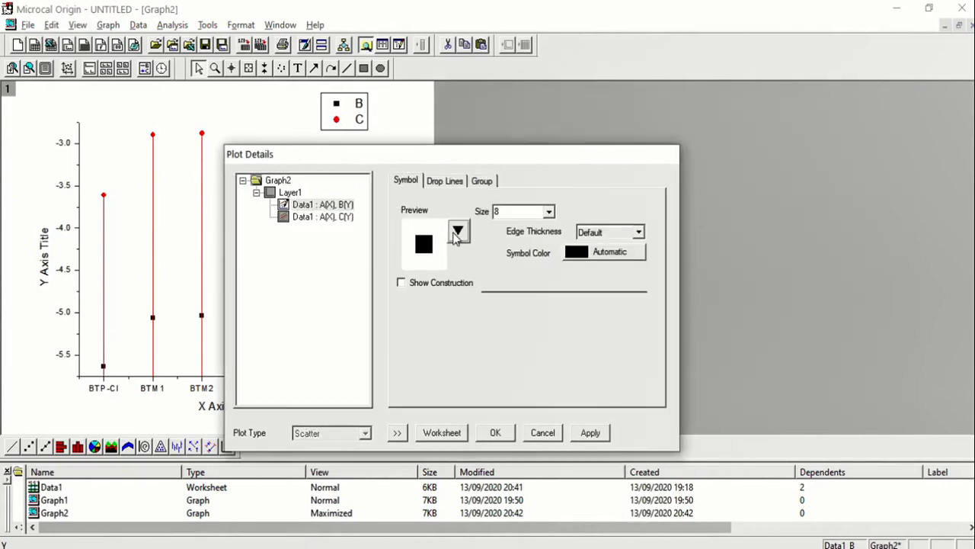
{"action": "left_click", "coordinate": [458, 232]}
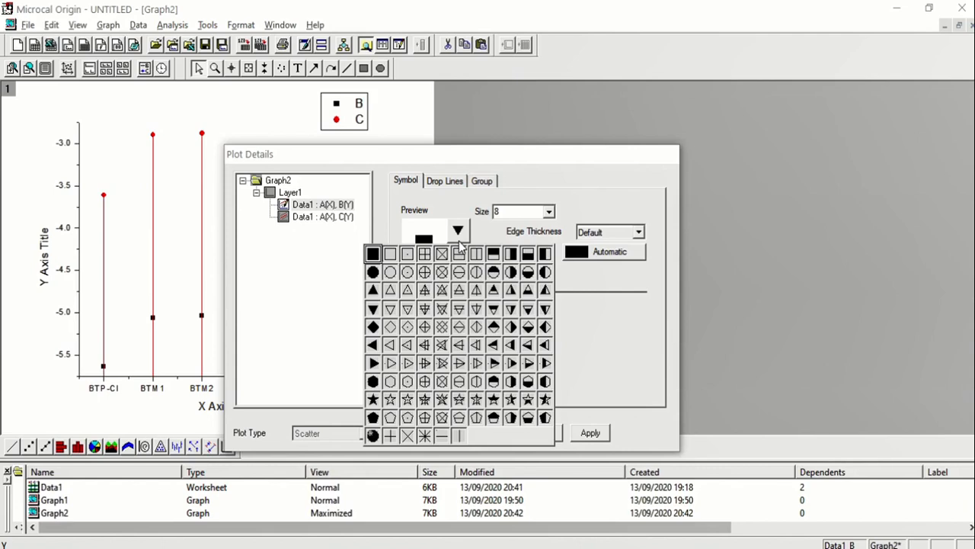
{"action": "left_click", "coordinate": [442, 437]}
{"action": "left_click", "coordinate": [550, 212]}
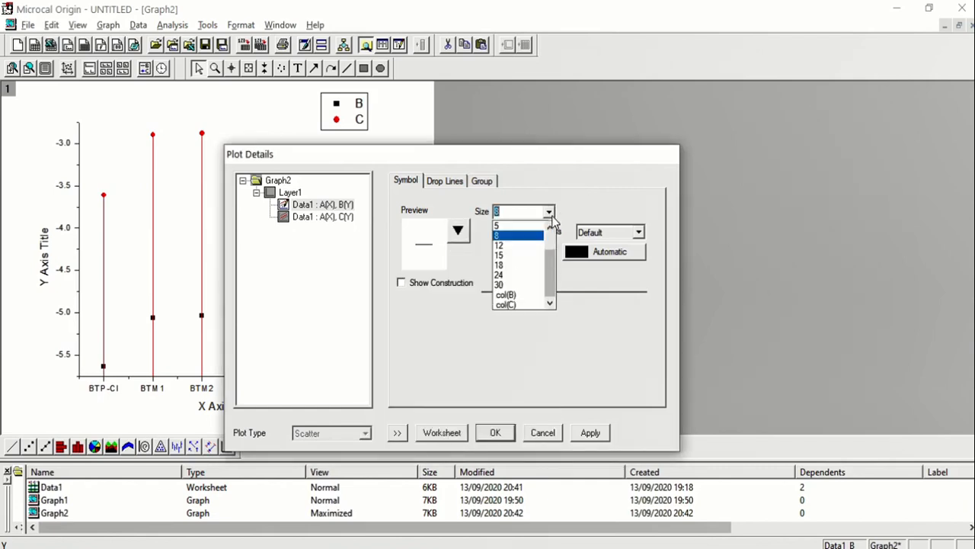
{"action": "left_click", "coordinate": [509, 265]}
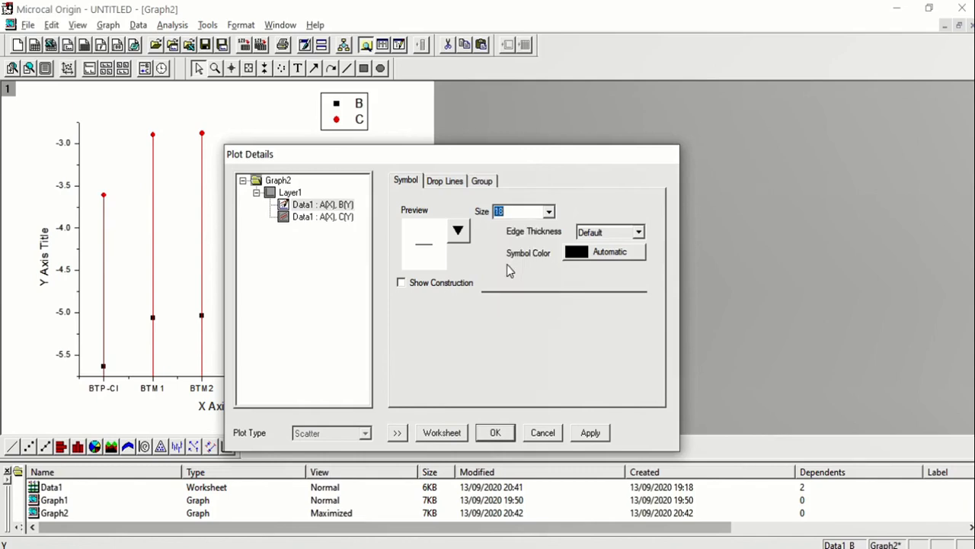
Step: Set the edge thickness of the B(Y) plot's dash symbol to 30 and apply the change
{"action": "left_click", "coordinate": [638, 233]}
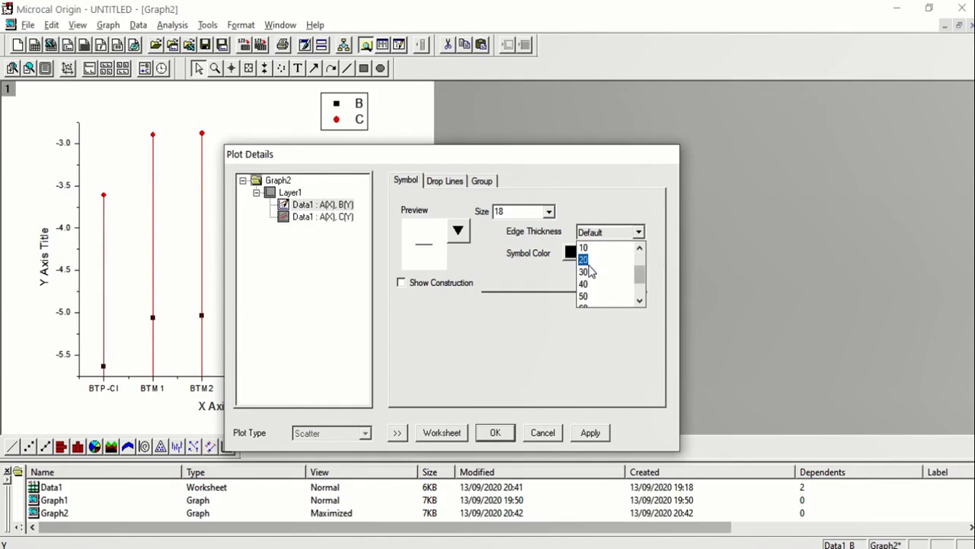
{"action": "left_click", "coordinate": [589, 271]}
{"action": "left_click", "coordinate": [640, 233]}
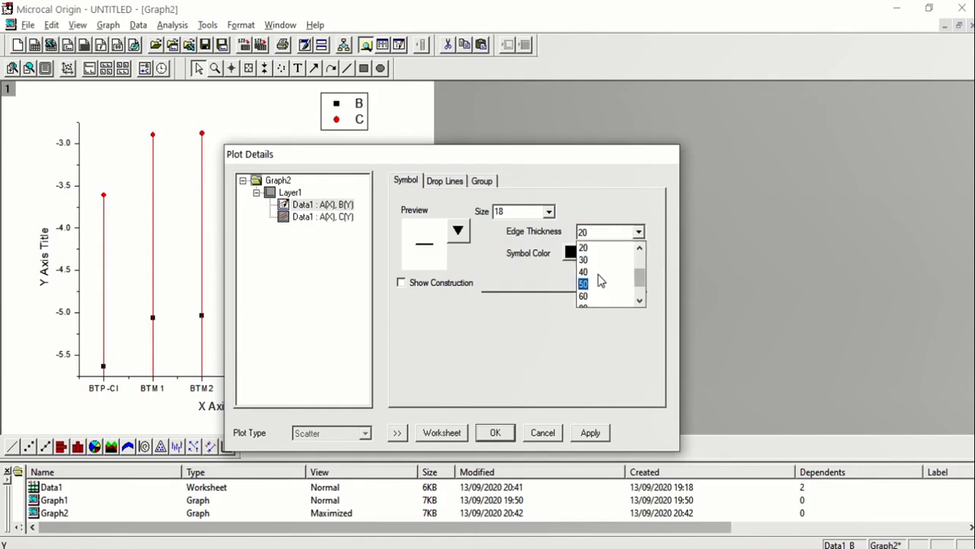
{"action": "left_click", "coordinate": [599, 267]}
{"action": "left_click", "coordinate": [589, 432]}
Step: Give the C(Y) data plot a horizontal dash symbol with size 24 and edge thickness 30, and apply it
{"action": "left_click_drag", "start_coordinate": [435, 161], "coordinate": [598, 138]}
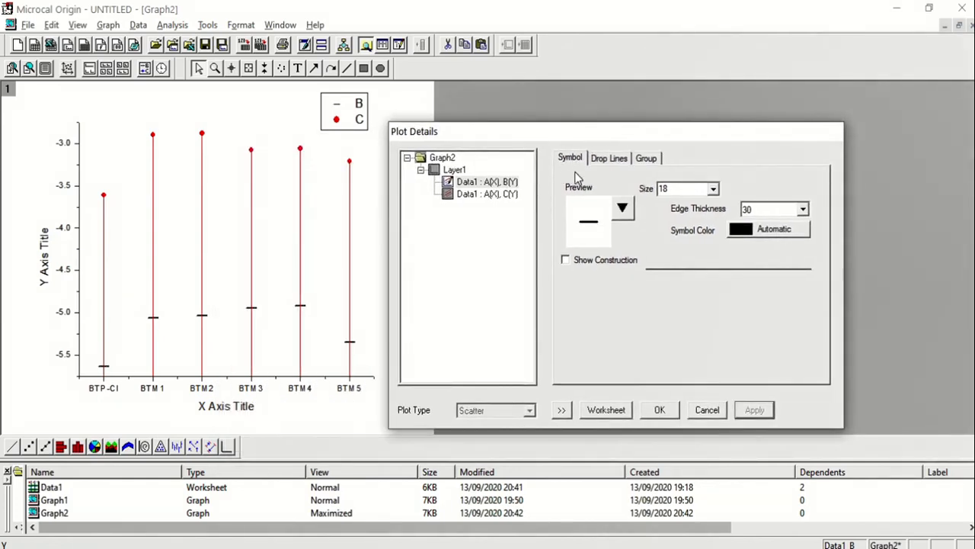
{"action": "left_click", "coordinate": [496, 194]}
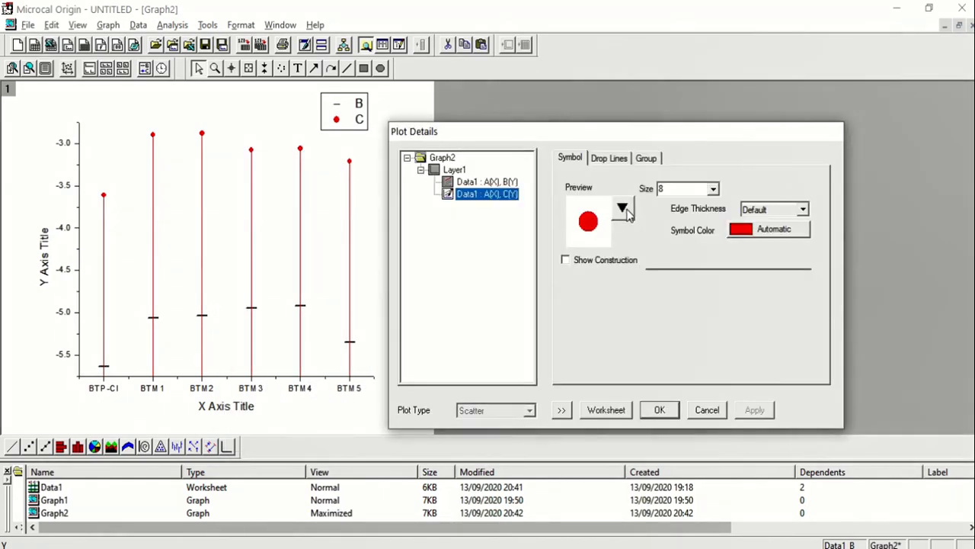
{"action": "left_click", "coordinate": [622, 207]}
{"action": "left_click", "coordinate": [607, 412]}
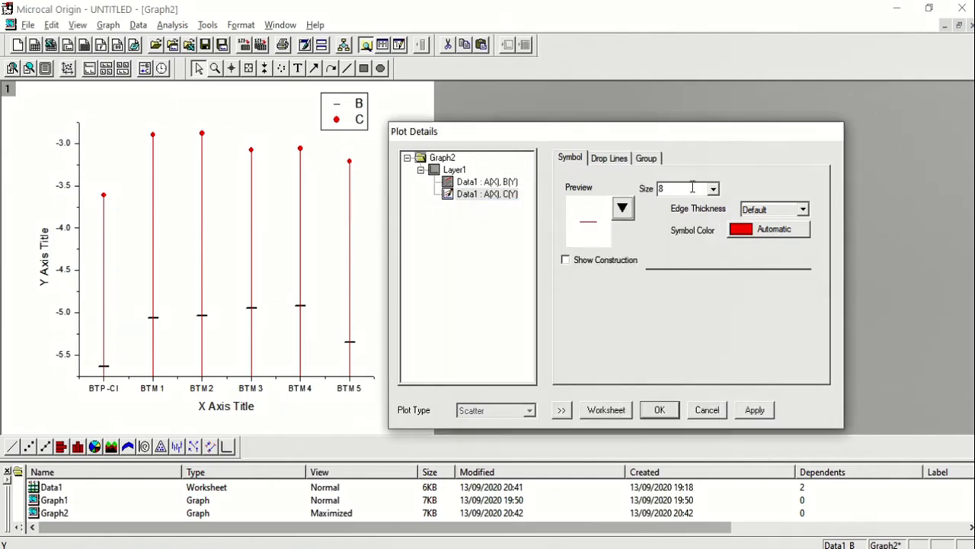
{"action": "left_click", "coordinate": [713, 190]}
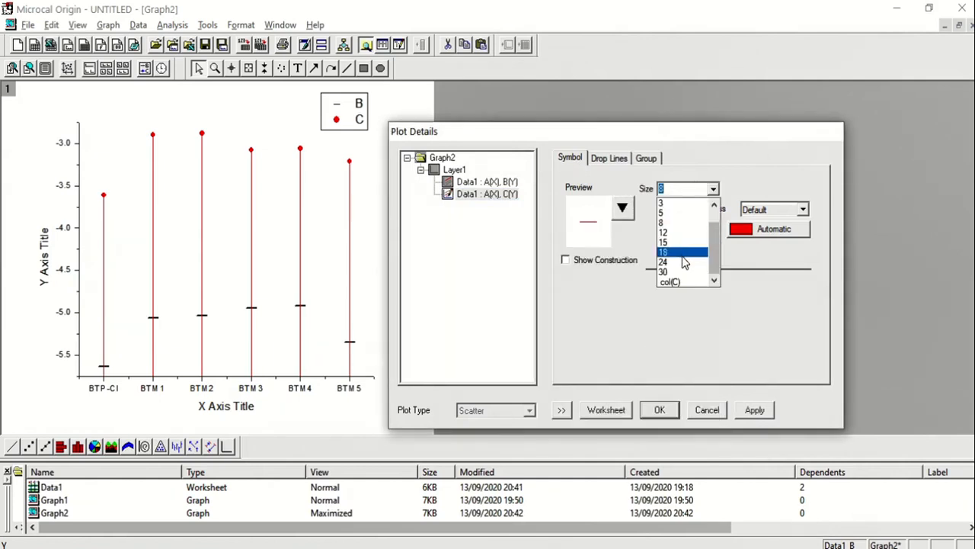
{"action": "left_click", "coordinate": [684, 262]}
{"action": "left_click", "coordinate": [803, 209]}
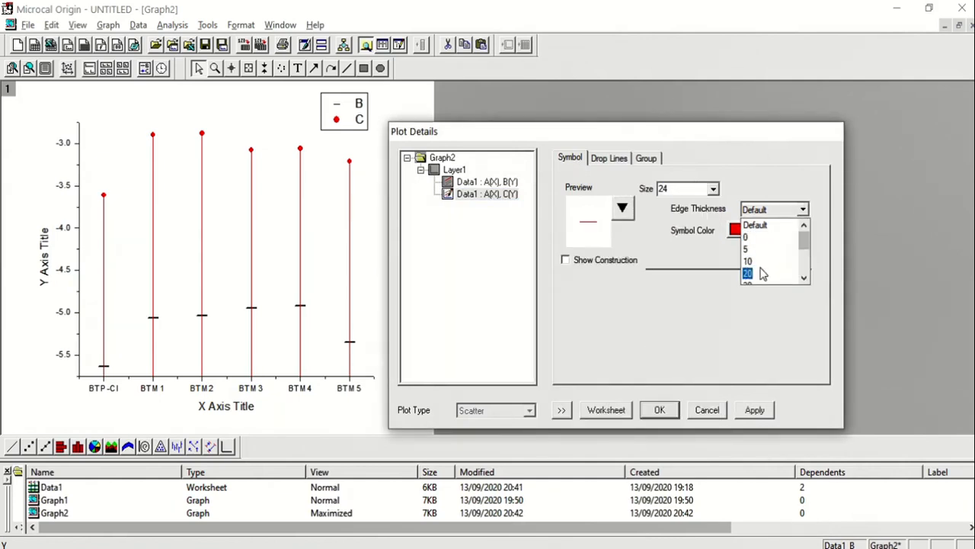
{"action": "left_click", "coordinate": [761, 263]}
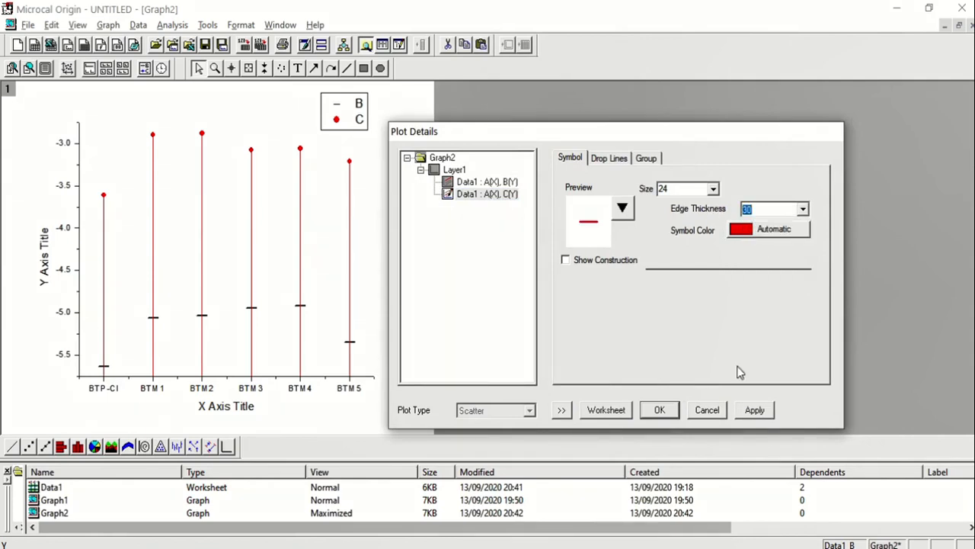
{"action": "left_click", "coordinate": [740, 415]}
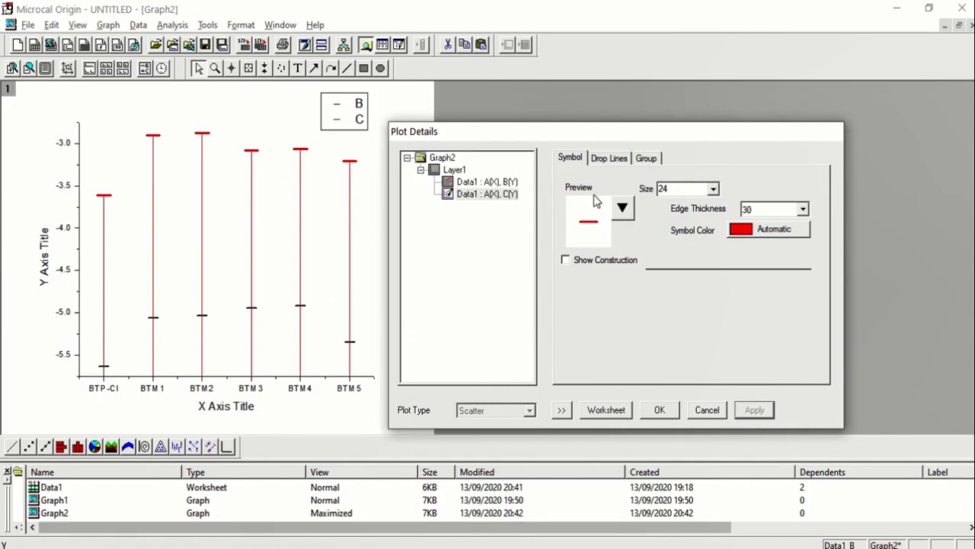
Step: Set the symbol size of the B(Y) data plot to 24 and apply the change
{"action": "left_click", "coordinate": [499, 183]}
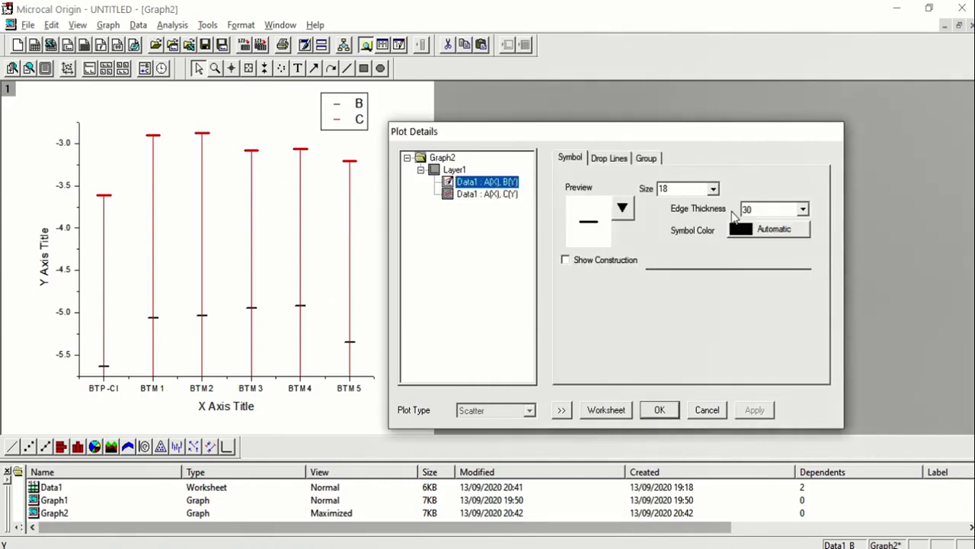
{"action": "left_click", "coordinate": [669, 190]}
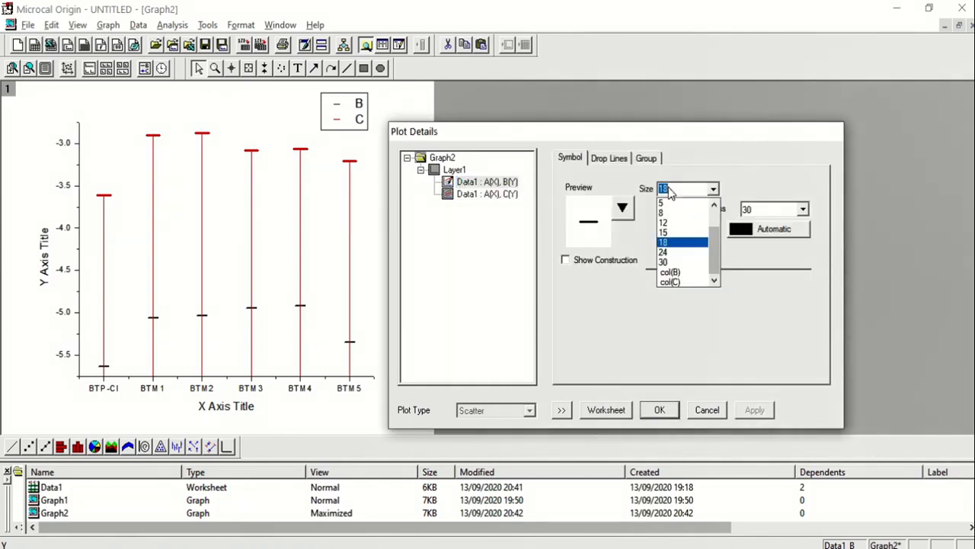
{"action": "left_click", "coordinate": [677, 254]}
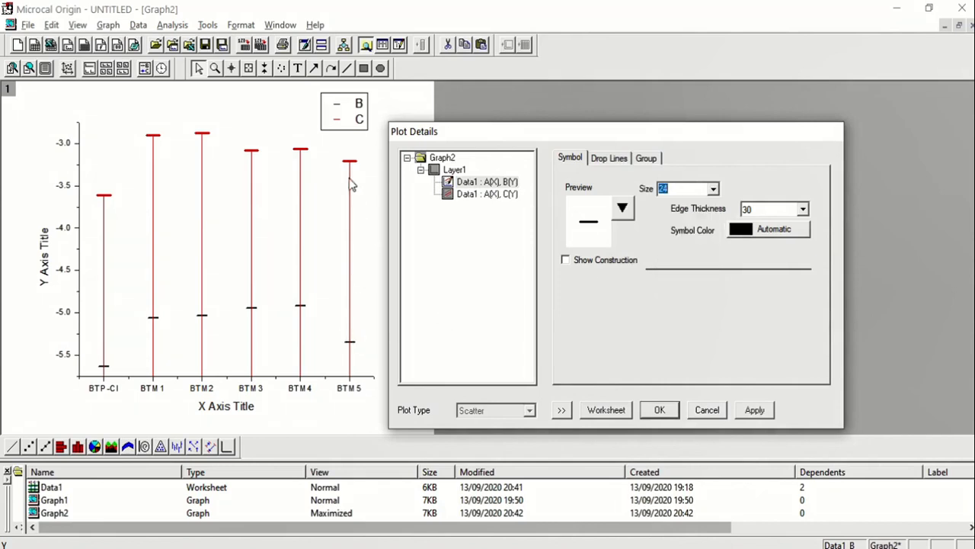
{"action": "left_click", "coordinate": [753, 410]}
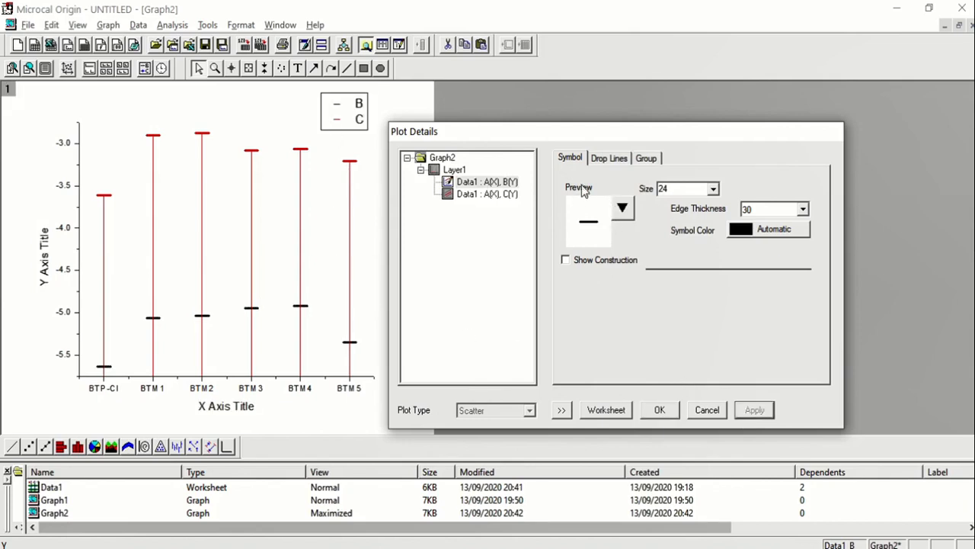
Step: Turn off the vertical drop lines of the B(Y) data plot and apply the change
{"action": "left_click", "coordinate": [610, 159]}
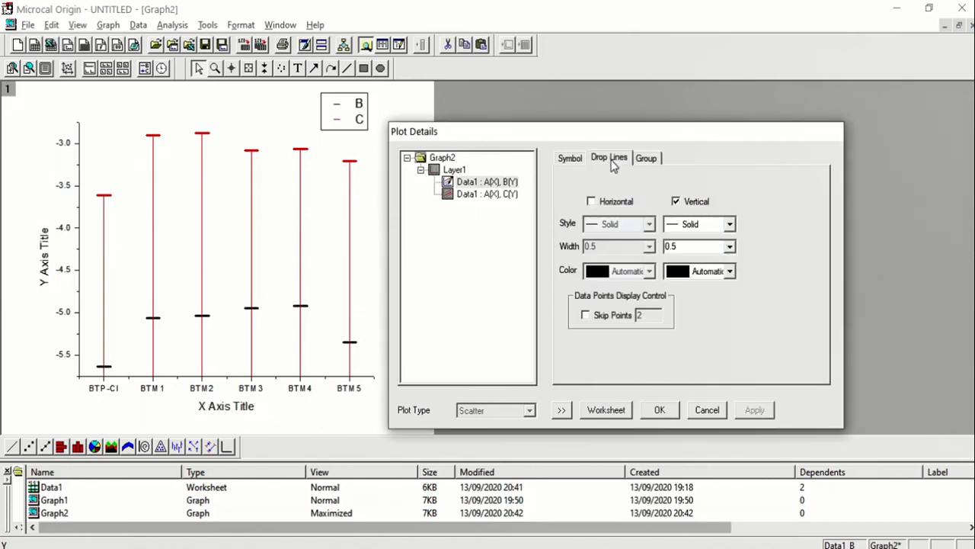
{"action": "left_click", "coordinate": [675, 202]}
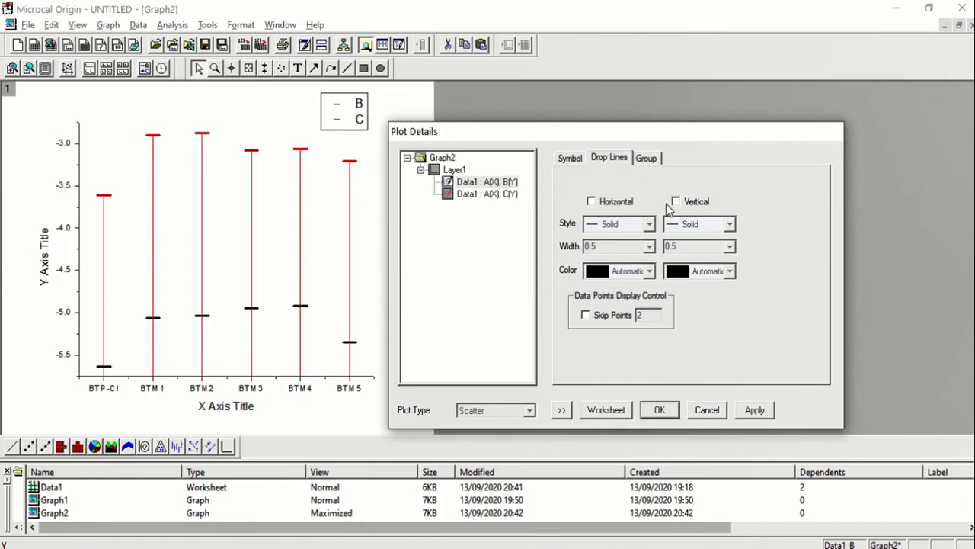
{"action": "left_click", "coordinate": [762, 415]}
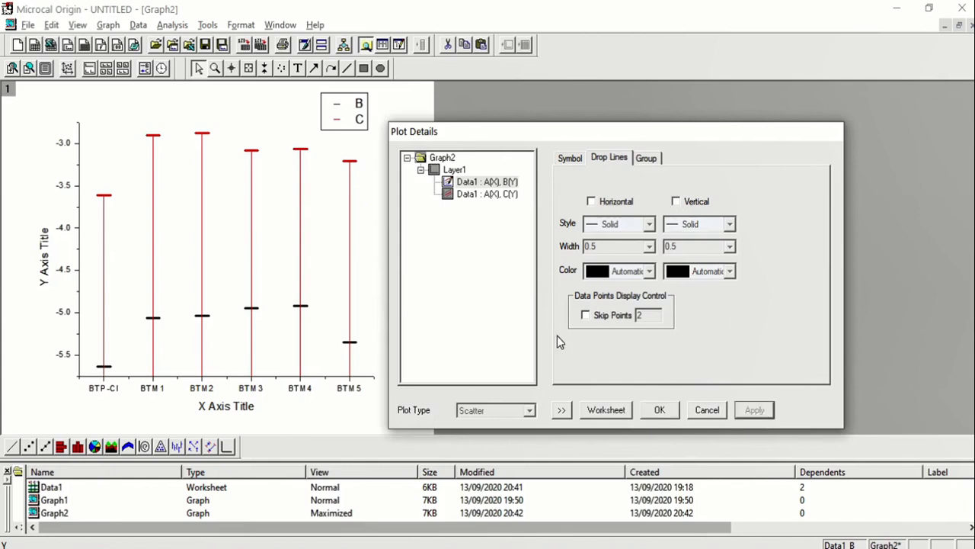
Step: Turn off the vertical drop lines of the C(Y) data plot, then apply and accept the plot details
{"action": "left_click", "coordinate": [513, 195]}
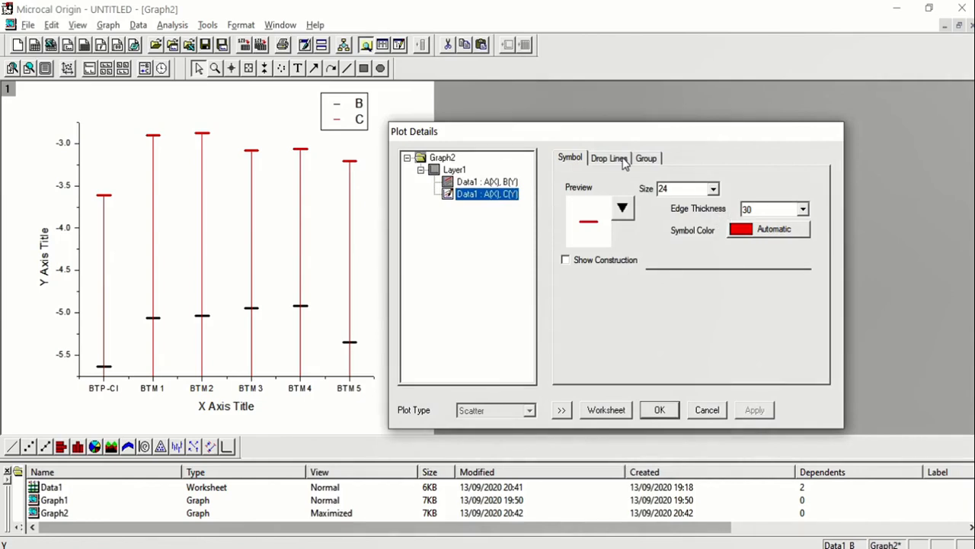
{"action": "left_click", "coordinate": [624, 160]}
{"action": "left_click", "coordinate": [687, 202]}
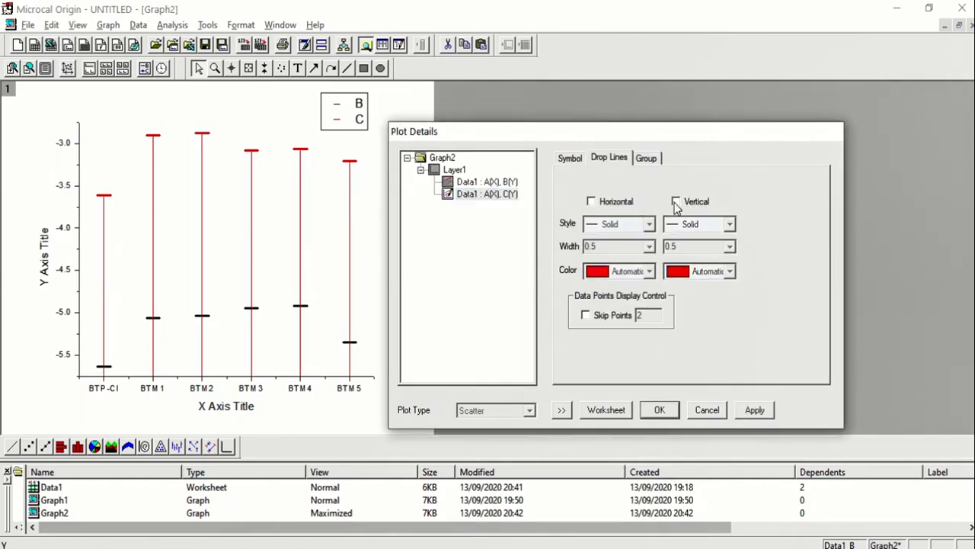
{"action": "left_click", "coordinate": [755, 408]}
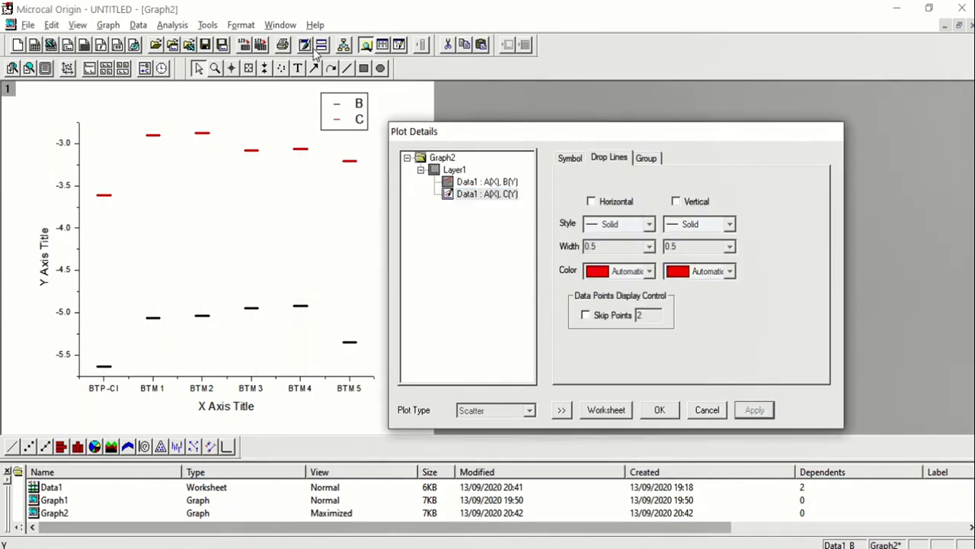
{"action": "left_click", "coordinate": [660, 411]}
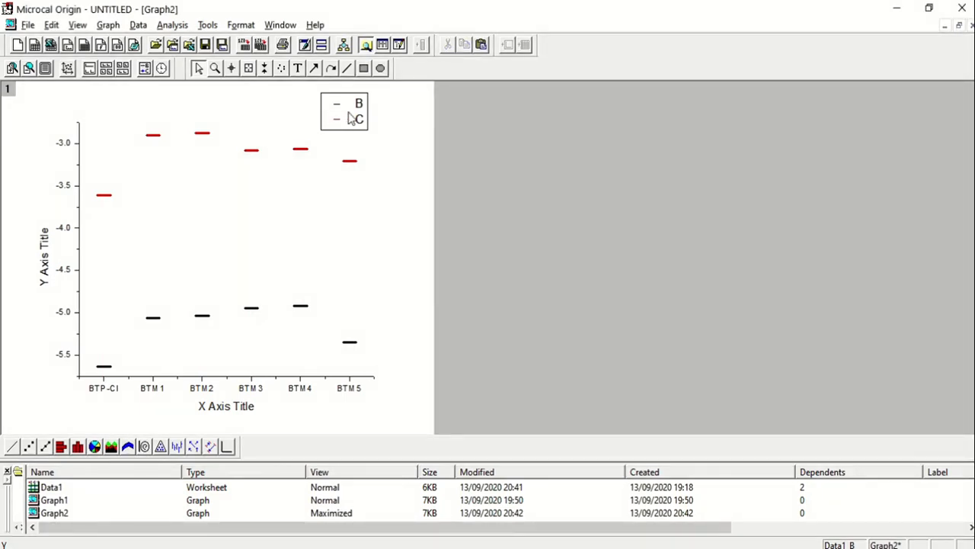
Step: Open the graph legend's properties and set its background to (None)
{"action": "right_click", "coordinate": [352, 119]}
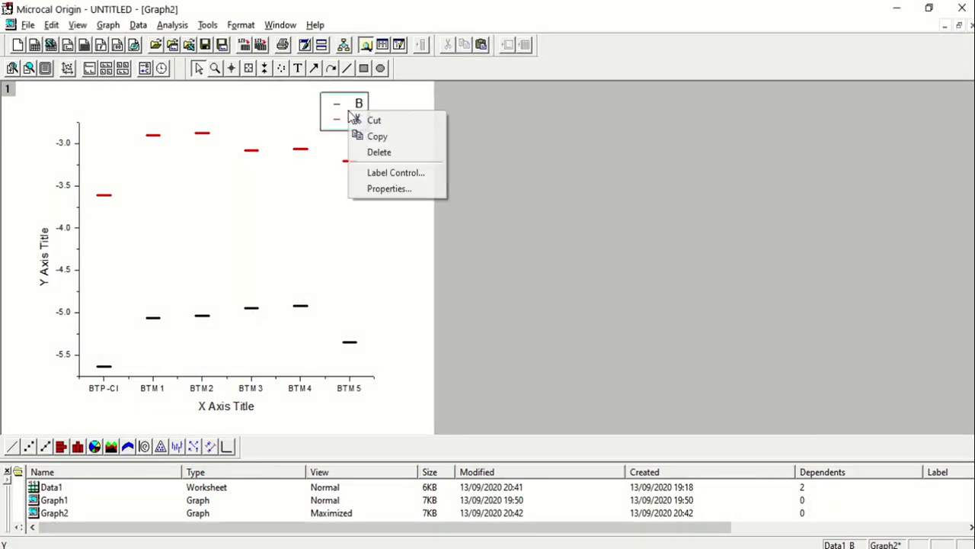
{"action": "left_click", "coordinate": [391, 189]}
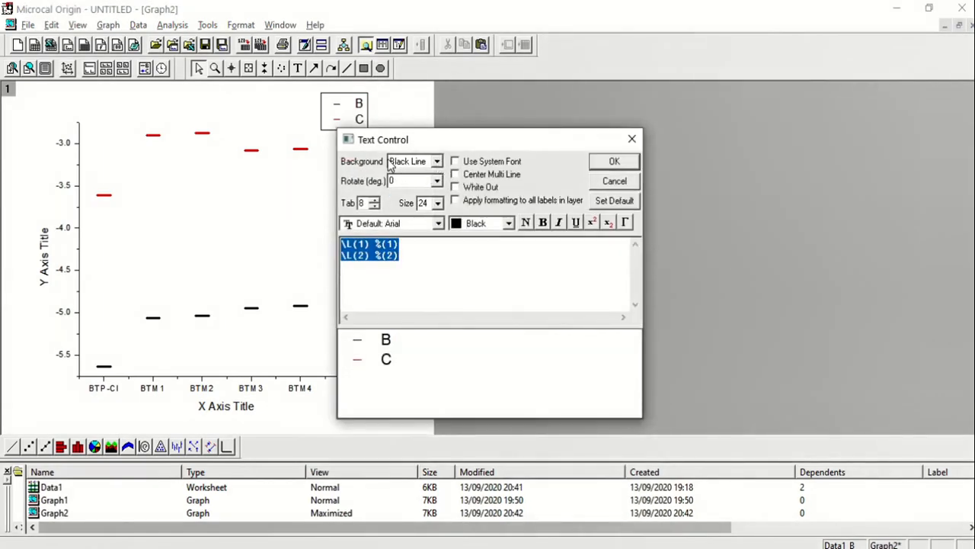
{"action": "left_click", "coordinate": [437, 162]}
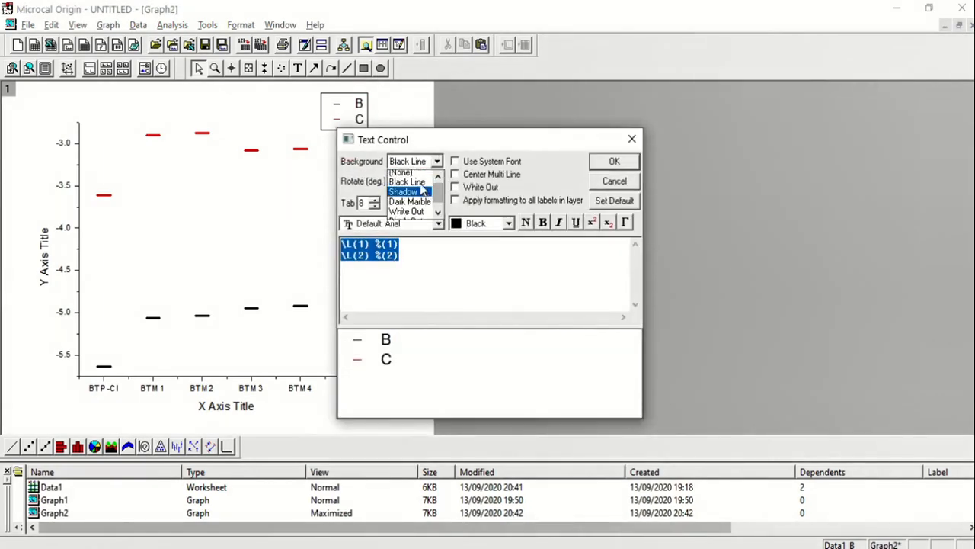
{"action": "left_click", "coordinate": [402, 173]}
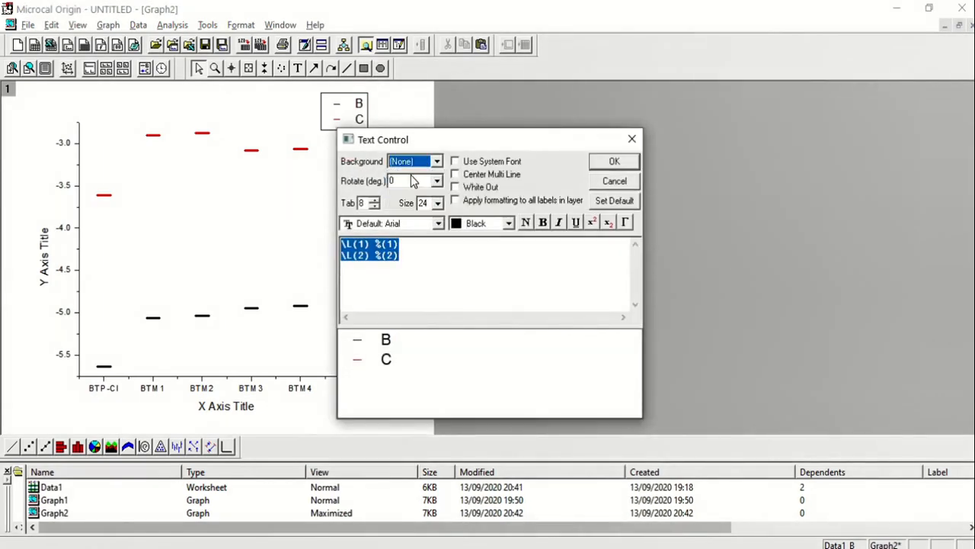
Step: Set the legend text's font to Times New Roman
{"action": "left_click", "coordinate": [439, 224]}
{"action": "key", "text": "t"}
{"action": "key", "text": "Down"}
{"action": "key", "text": "Up"}
{"action": "key", "text": "Down"}
{"action": "key", "text": "Up"}
{"action": "key", "text": "Down"}
{"action": "key", "text": "Down"}
{"action": "key", "text": "Down"}
{"action": "key", "text": "Down"}
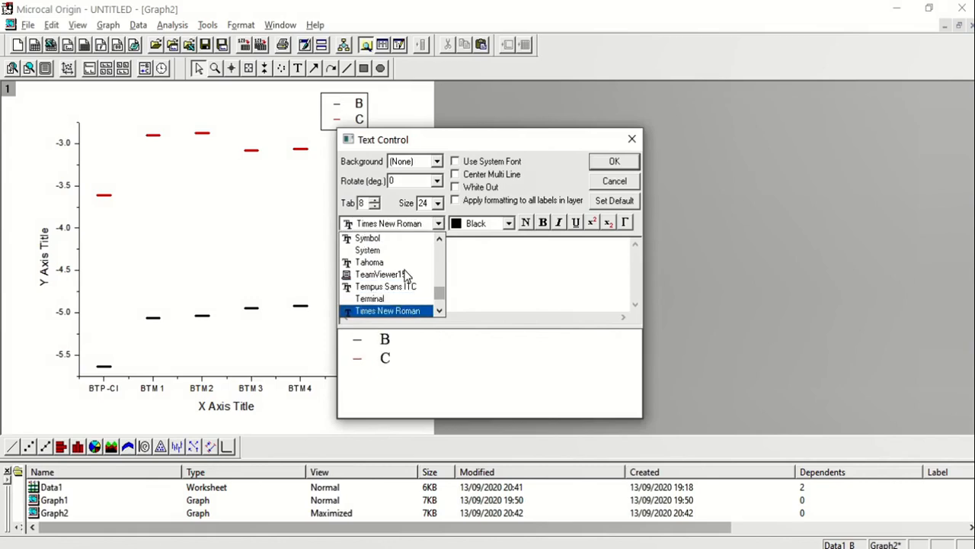
{"action": "left_click", "coordinate": [408, 311]}
Step: Replace the two legend entry labels with HOMO for the first plot and LUMO for the second
{"action": "left_click", "coordinate": [418, 254]}
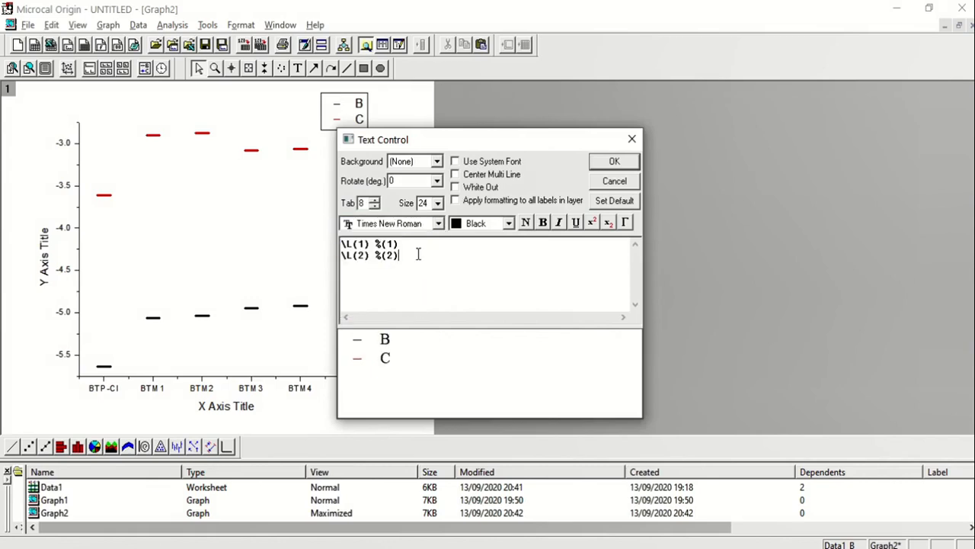
{"action": "key", "text": "BackSpace"}
{"action": "type", "text": "HOMO"}
{"action": "key", "text": "BackSpace"}
{"action": "key", "text": "BackSpace"}
{"action": "key", "text": "BackSpace"}
{"action": "key", "text": "BackSpace"}
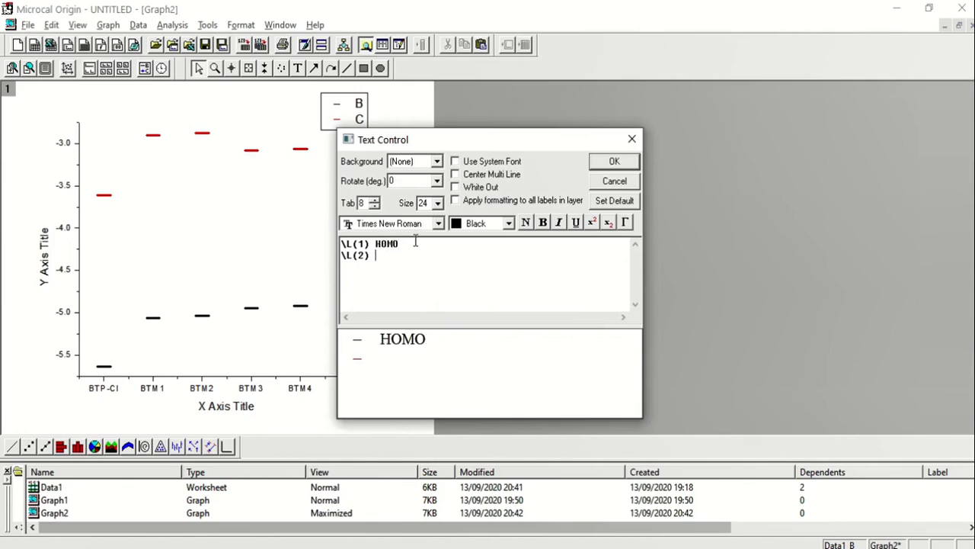
{"action": "type", "text": "LUMO"}
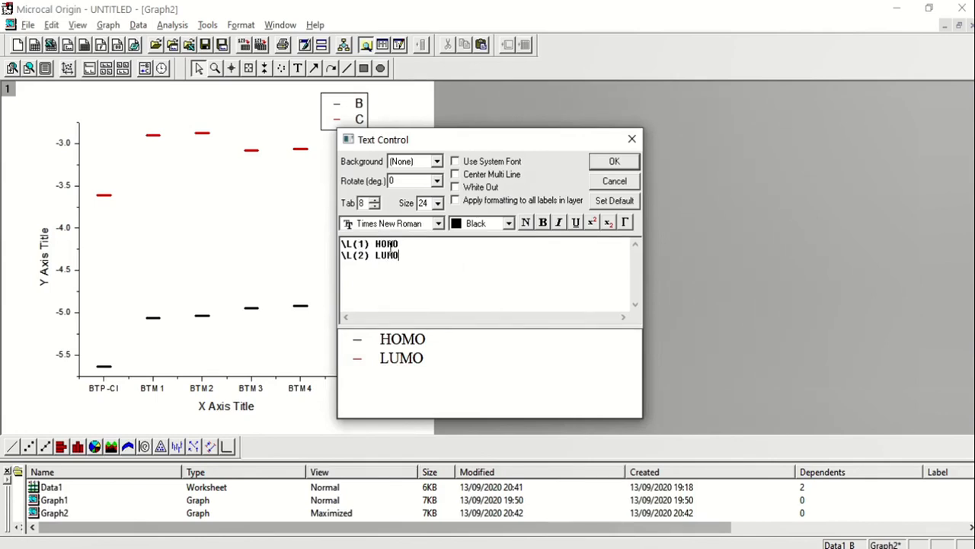
Step: Make the HOMO and LUMO legend labels bold, accept the text settings and reposition the legend on the graph
{"action": "double_click", "coordinate": [393, 244]}
{"action": "left_click", "coordinate": [543, 221]}
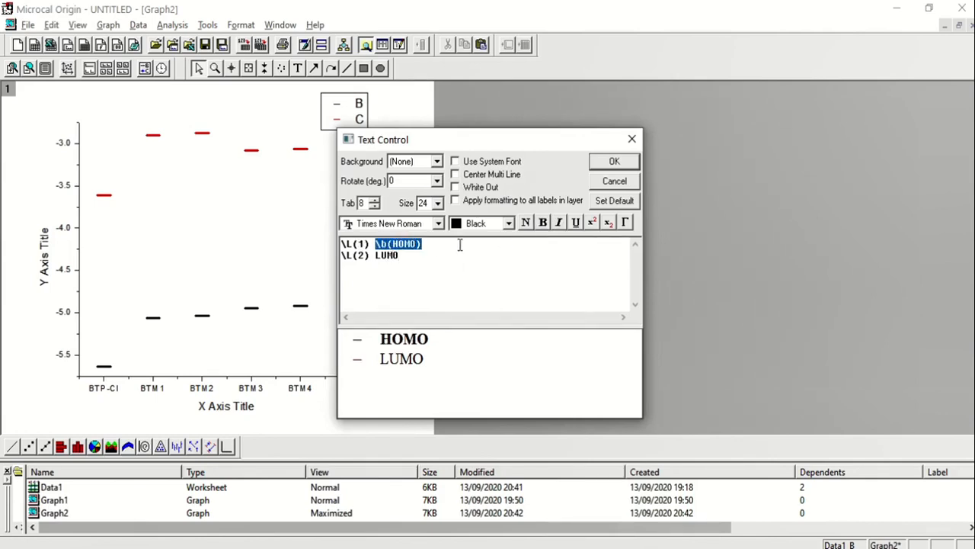
{"action": "double_click", "coordinate": [396, 255]}
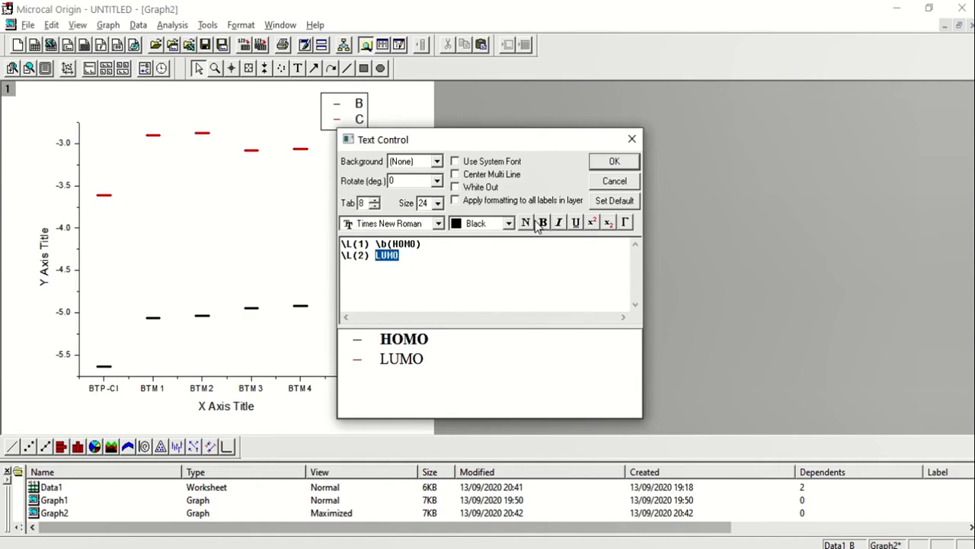
{"action": "left_click", "coordinate": [542, 222]}
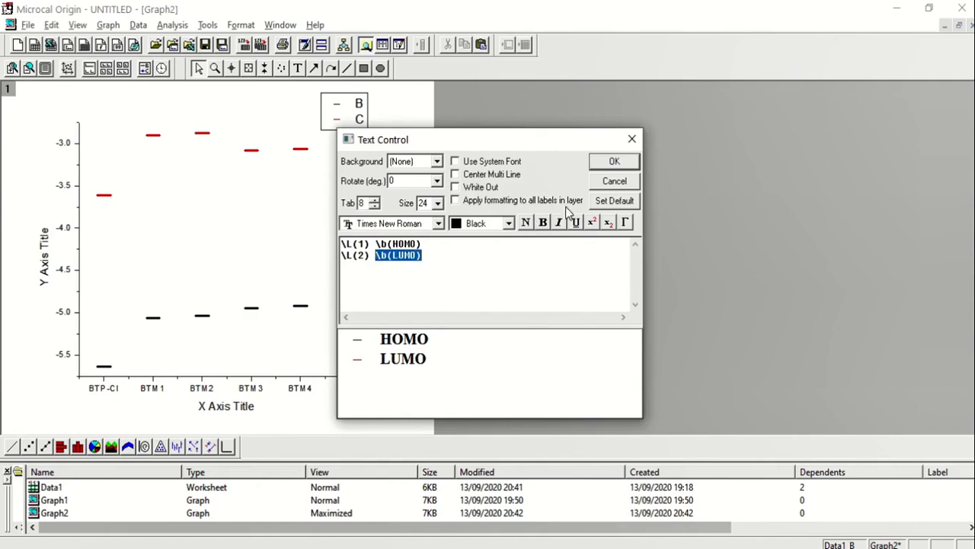
{"action": "left_click", "coordinate": [615, 161]}
{"action": "left_click_drag", "start_coordinate": [381, 120], "coordinate": [358, 129]}
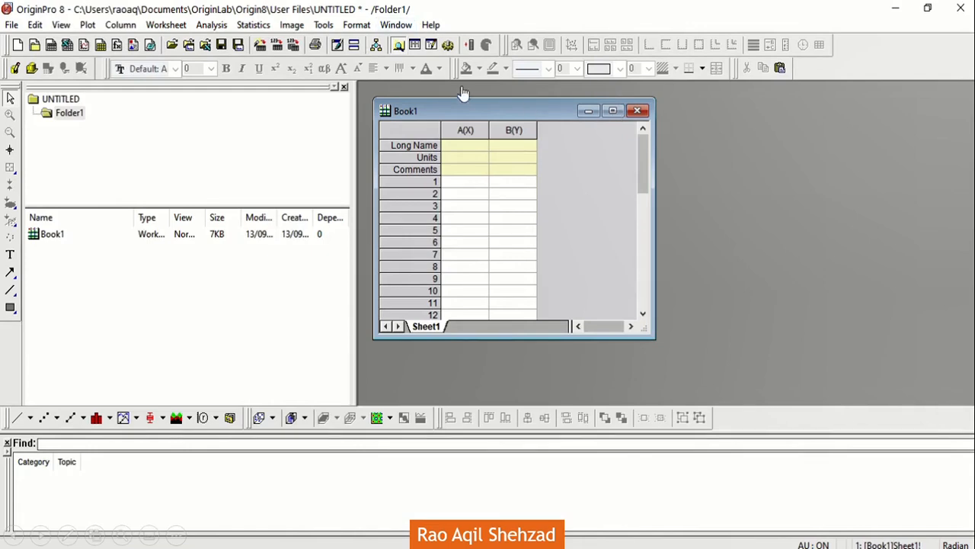
Step: Switch to OriginPro 8, add a third column to the maximised Book1 worksheet and enter eV as the units of all three columns
{"action": "left_click", "coordinate": [613, 111]}
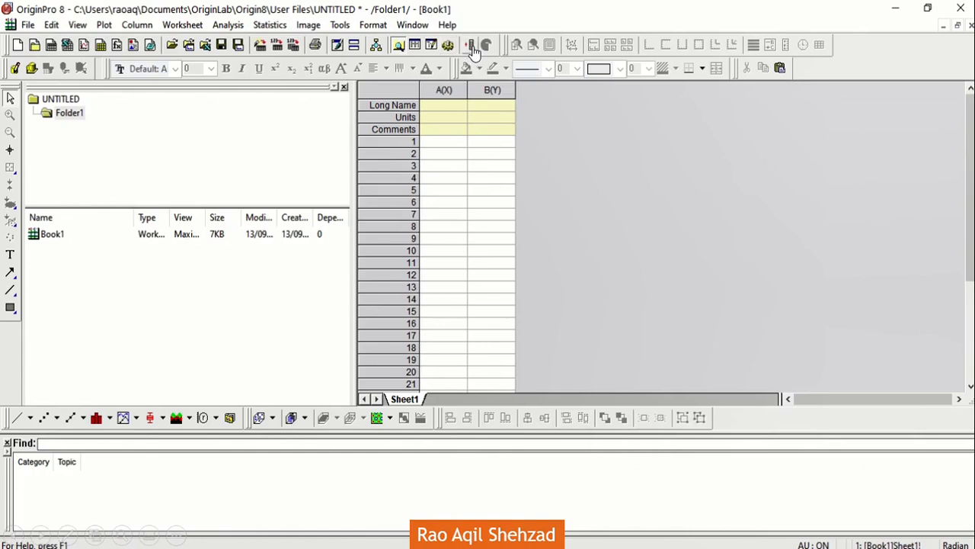
{"action": "left_click", "coordinate": [472, 45]}
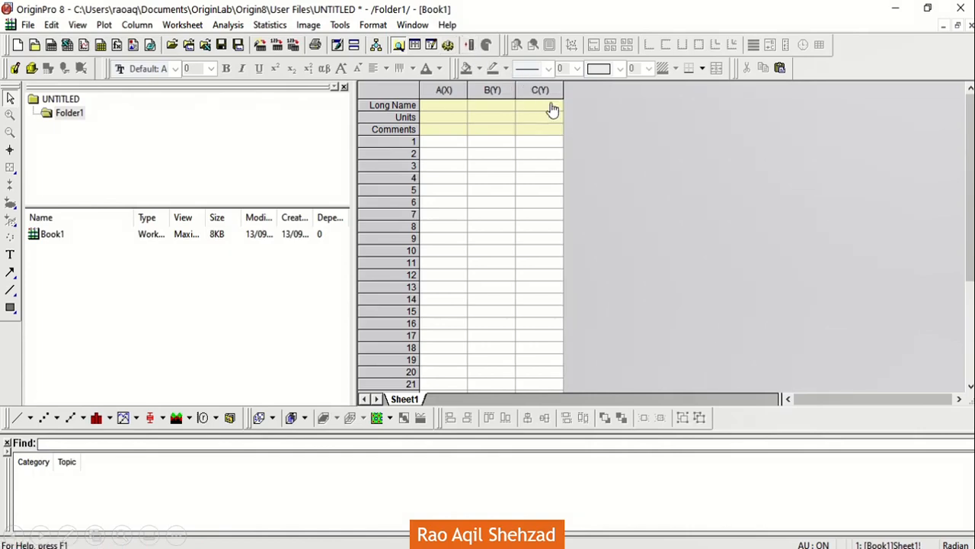
{"action": "left_click", "coordinate": [450, 119]}
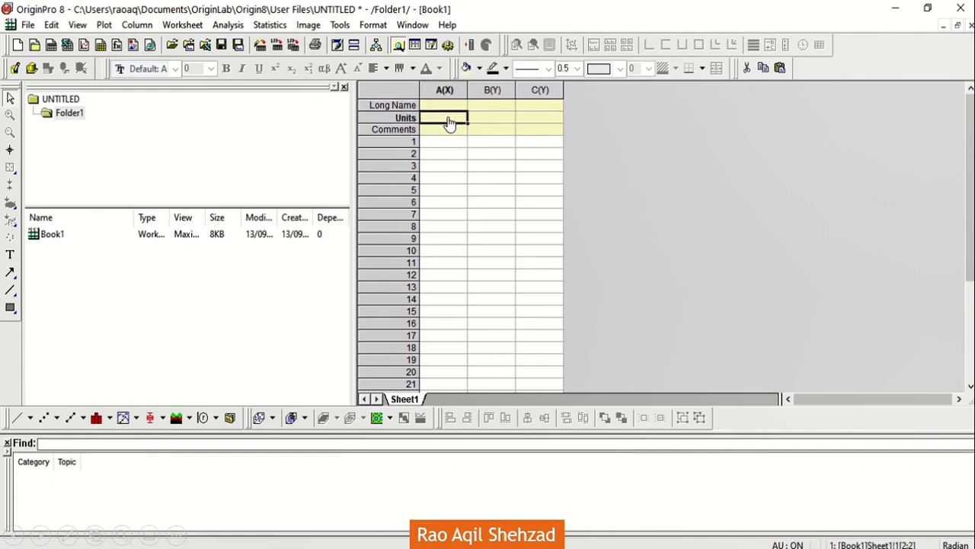
{"action": "type", "text": "eV"}
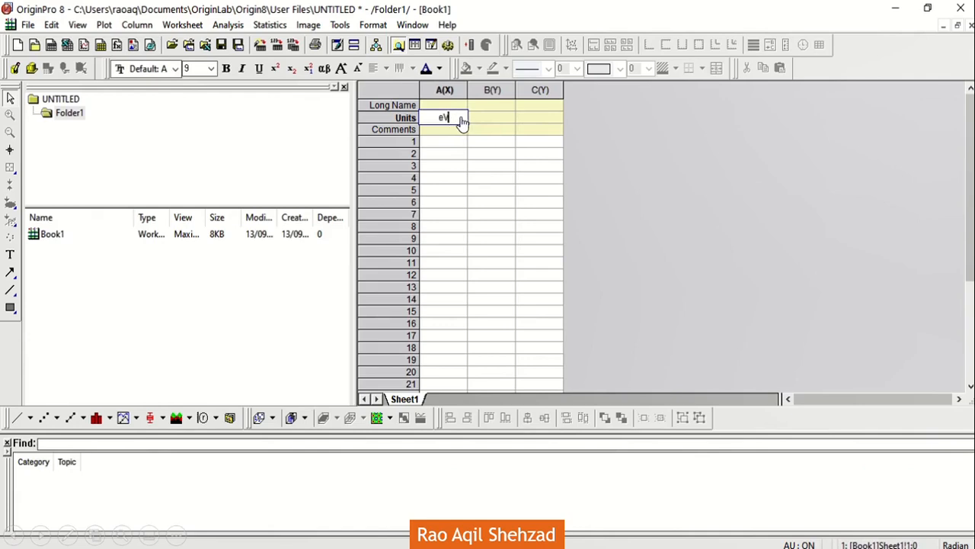
{"action": "left_click", "coordinate": [491, 120]}
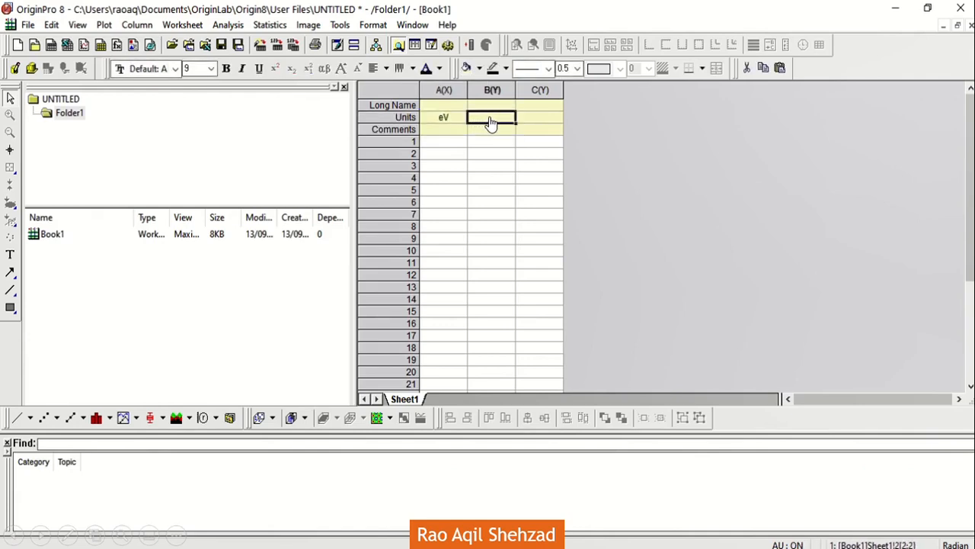
{"action": "type", "text": "eV"}
{"action": "left_click", "coordinate": [538, 121]}
{"action": "type", "text": "eV"}
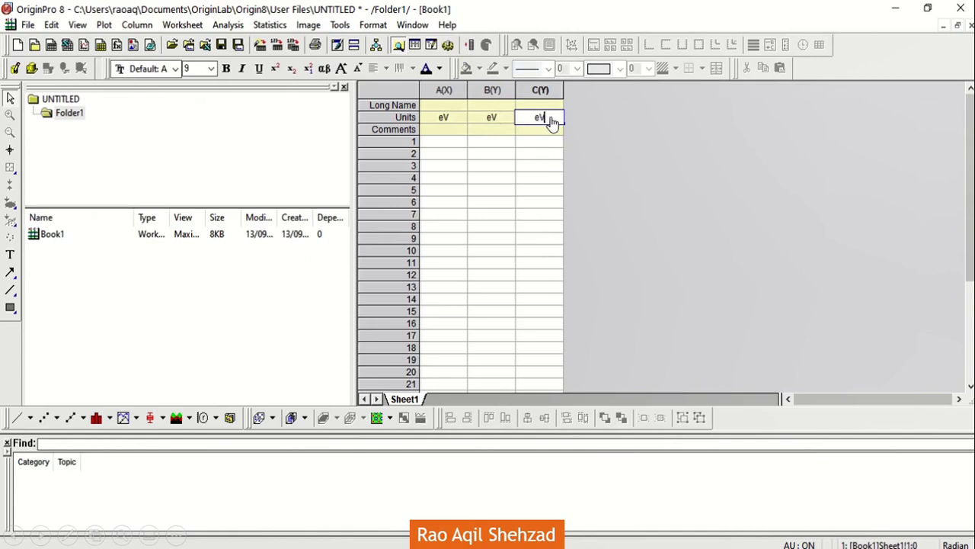
{"action": "key", "text": "Return"}
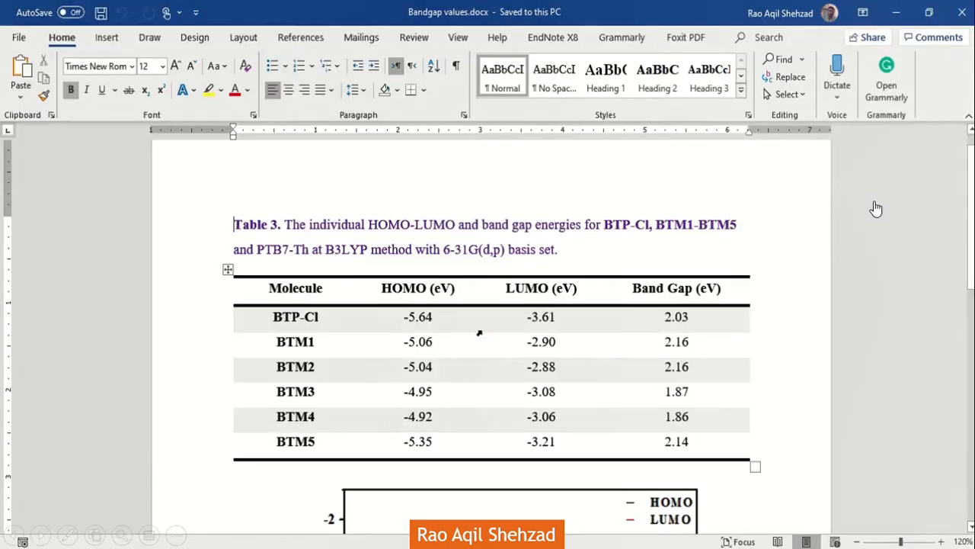
Step: Copy the molecule names with their HOMO and LUMO values from the Word table into Book1, starting at row 1 of column A
{"action": "left_click_drag", "start_coordinate": [278, 320], "coordinate": [523, 460]}
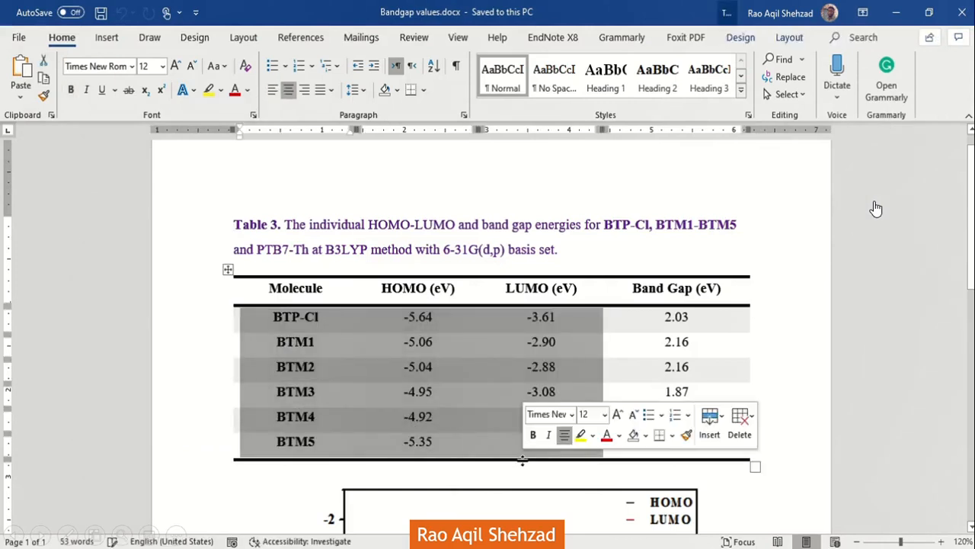
{"action": "right_click", "coordinate": [479, 401]}
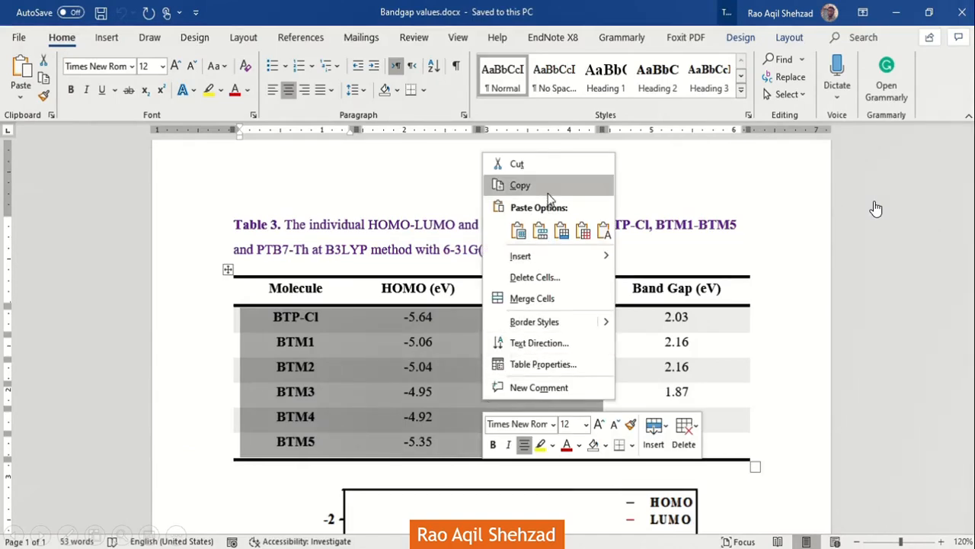
{"action": "left_click", "coordinate": [548, 192]}
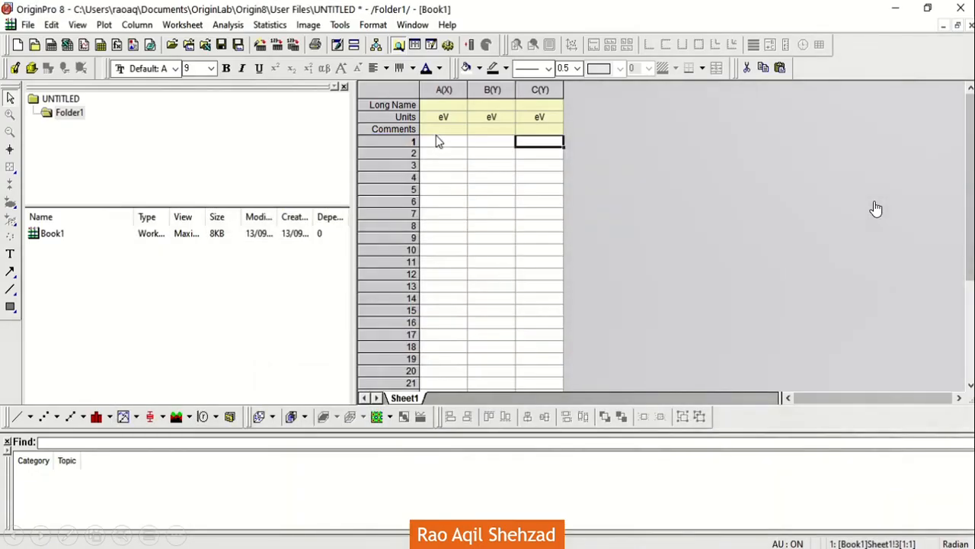
{"action": "left_click", "coordinate": [439, 142]}
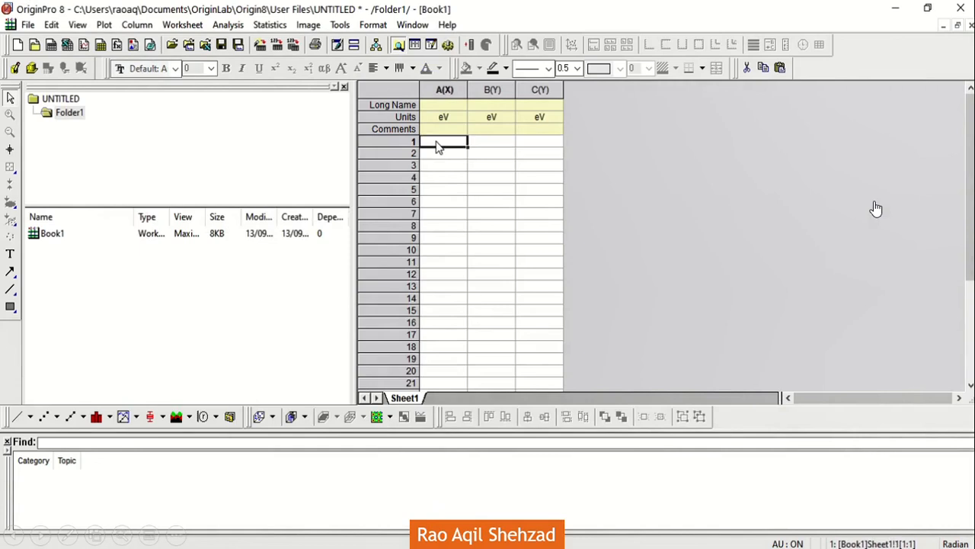
{"action": "key", "text": "ctrl+v"}
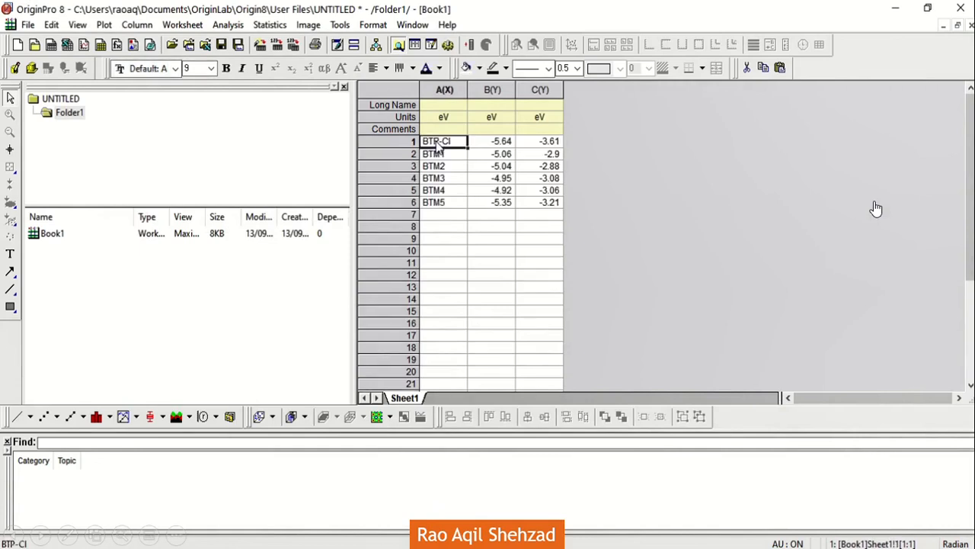
Step: Plot columns A(X), B(Y) and C(Y) as a Line + Symbol graph
{"action": "left_click_drag", "start_coordinate": [533, 89], "coordinate": [460, 90]}
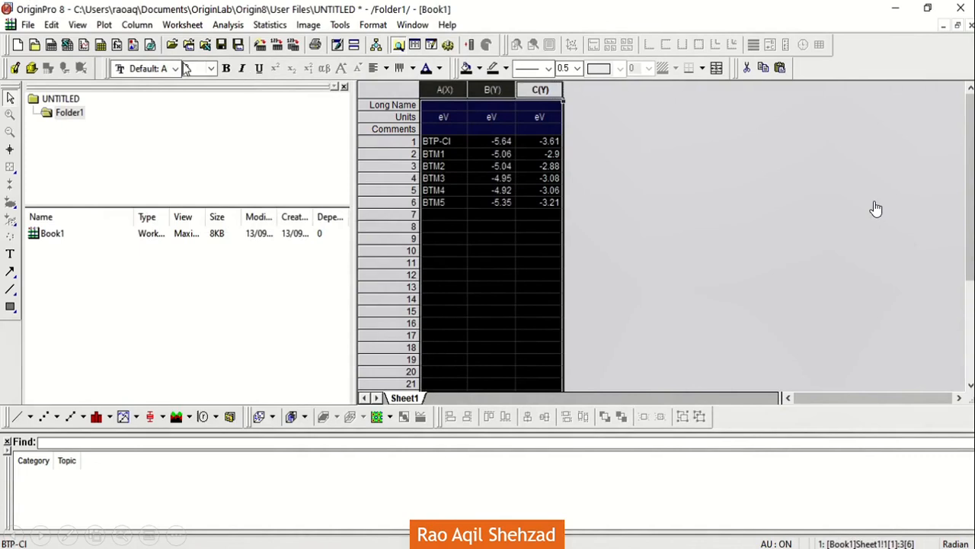
{"action": "left_click", "coordinate": [104, 24]}
{"action": "left_click", "coordinate": [126, 25]}
{"action": "left_click", "coordinate": [105, 24]}
{"action": "mouse_move", "coordinate": [118, 77]}
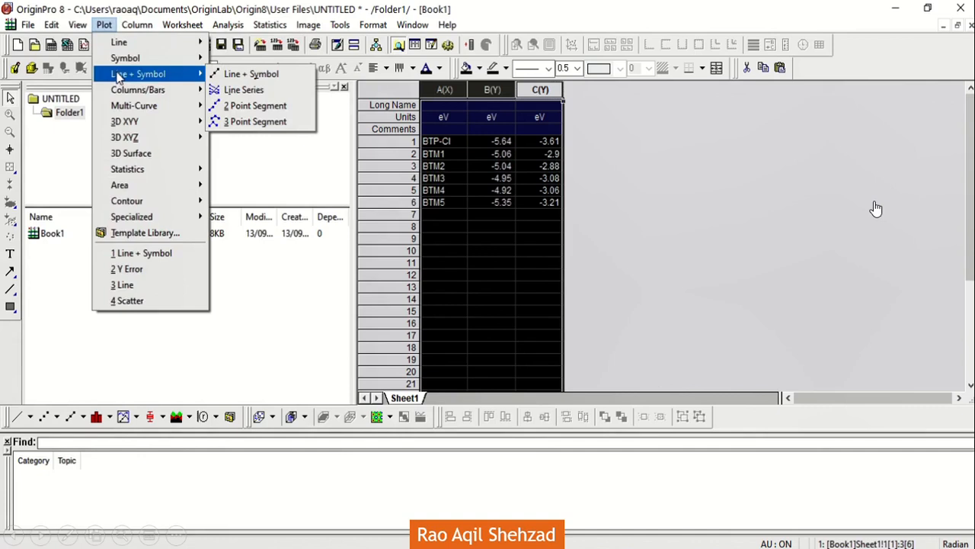
{"action": "mouse_move", "coordinate": [118, 93]}
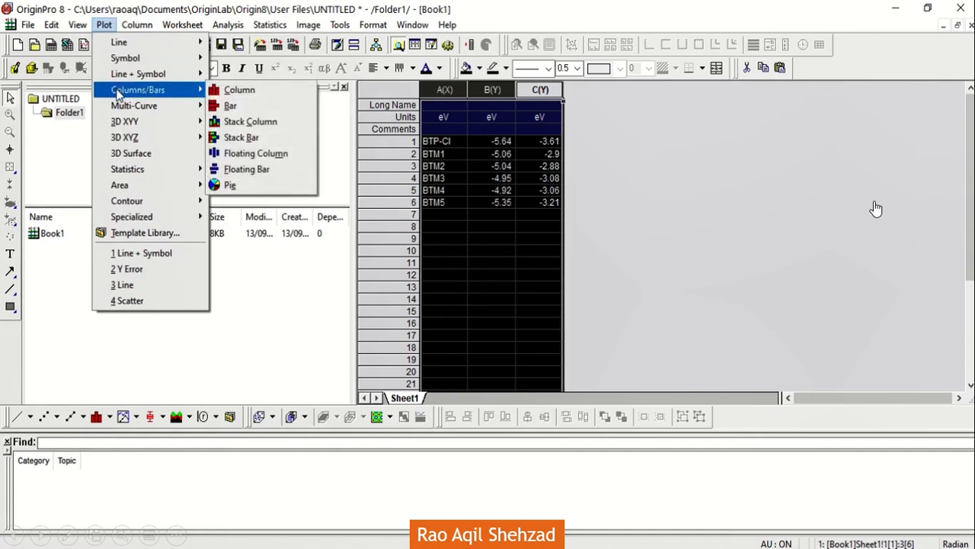
{"action": "mouse_move", "coordinate": [159, 77]}
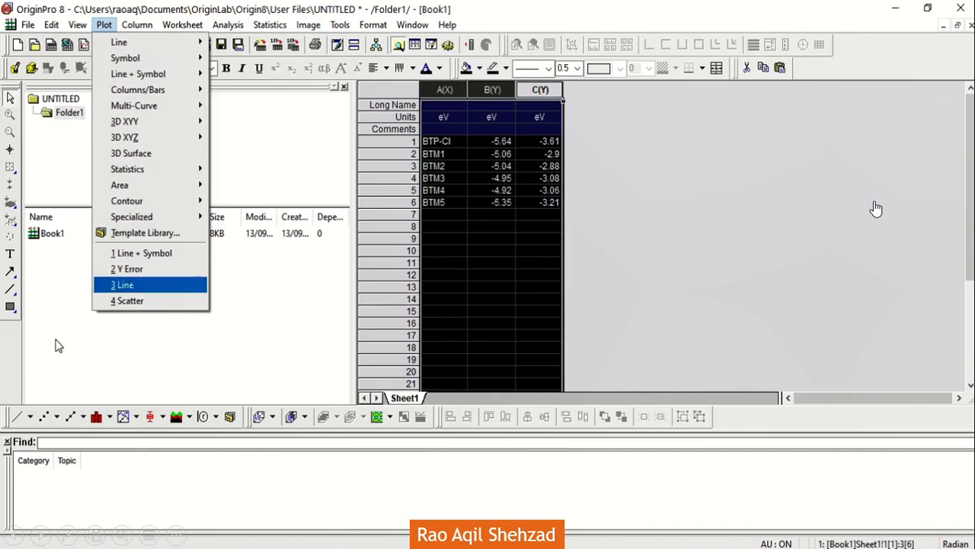
{"action": "left_click", "coordinate": [71, 419]}
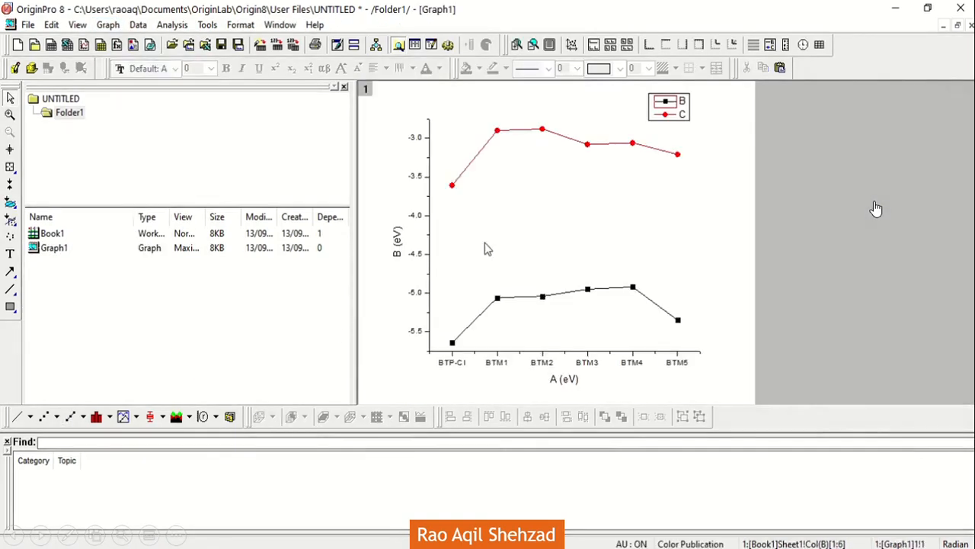
Step: Set the plot group's edit mode to Independent, and apply No Line as the B(Y) plot's connection
{"action": "double_click", "coordinate": [560, 138]}
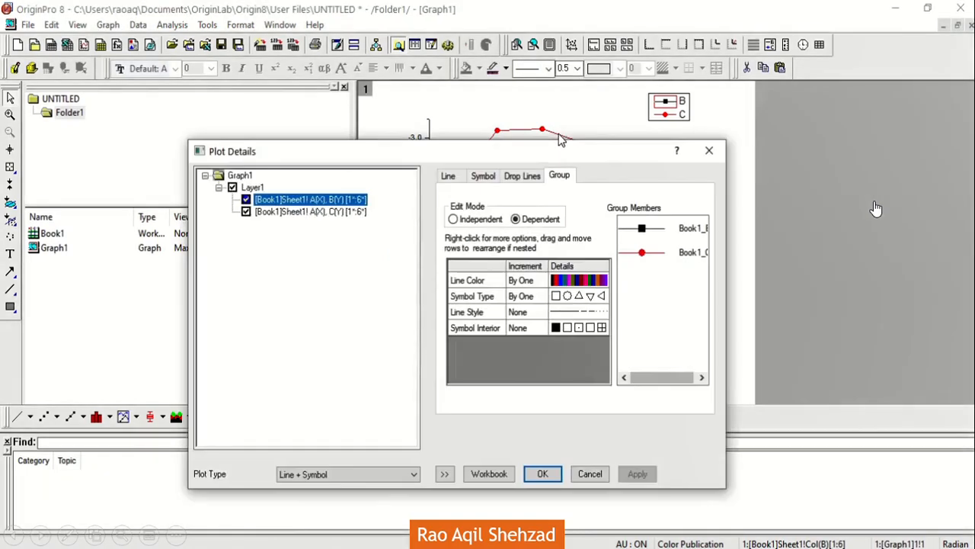
{"action": "left_click", "coordinate": [479, 221]}
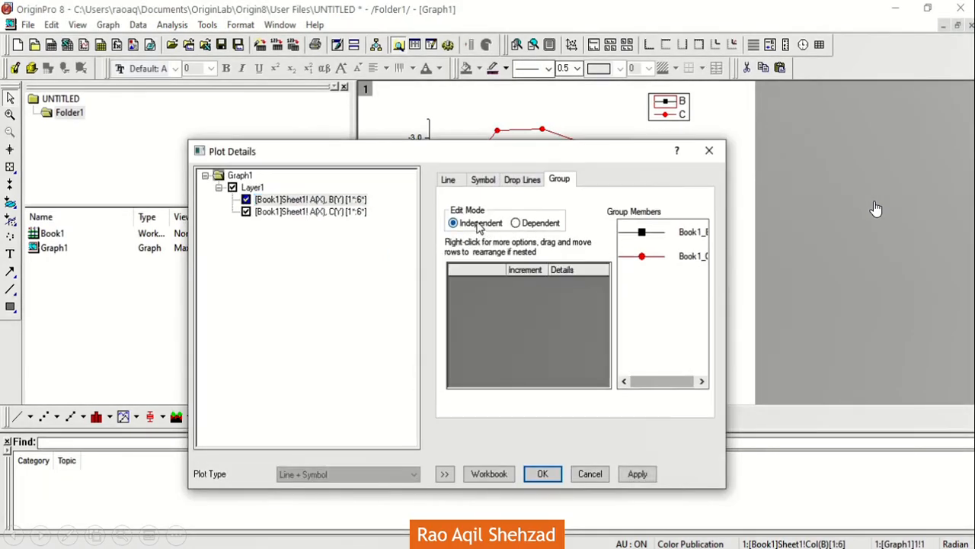
{"action": "left_click", "coordinate": [458, 182]}
{"action": "left_click", "coordinate": [523, 220]}
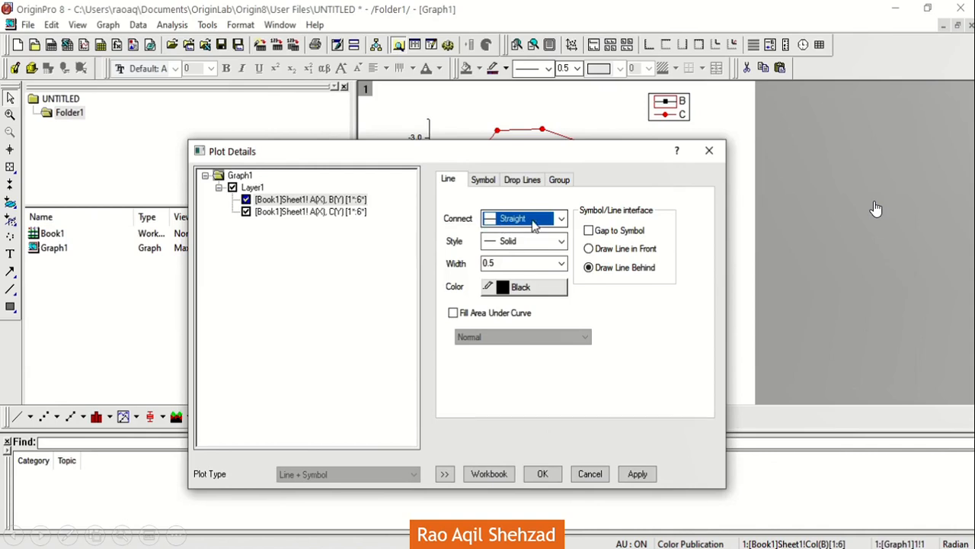
{"action": "left_click", "coordinate": [557, 220]}
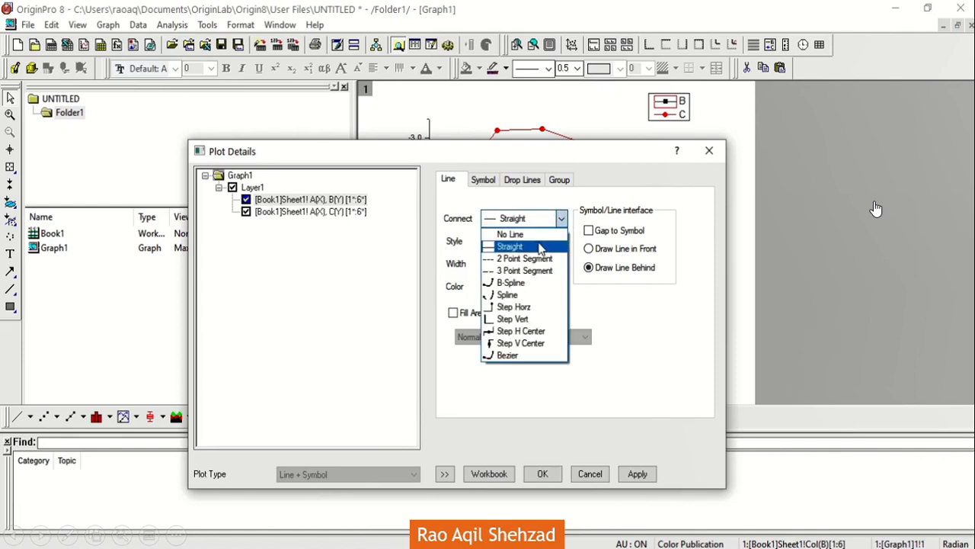
{"action": "left_click", "coordinate": [538, 237]}
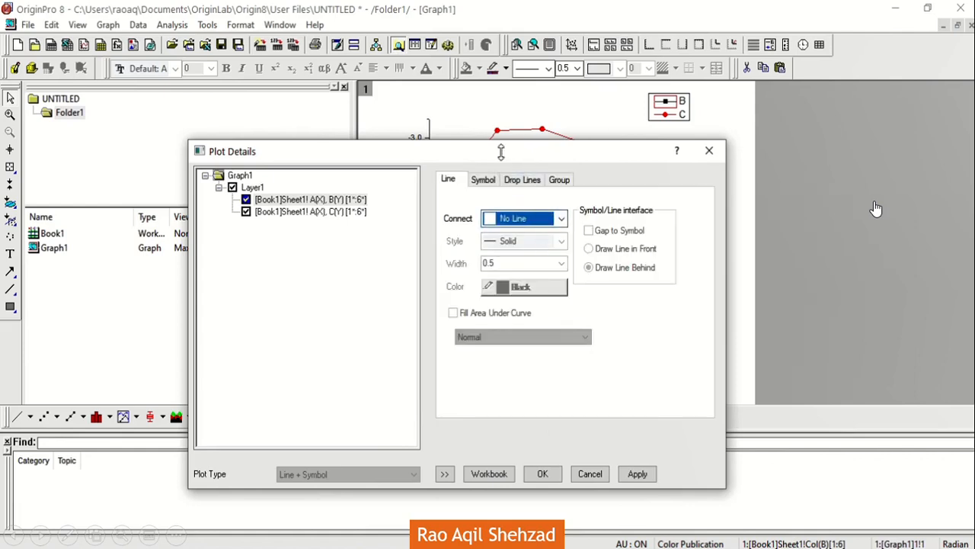
{"action": "left_click_drag", "start_coordinate": [511, 151], "coordinate": [190, 92]}
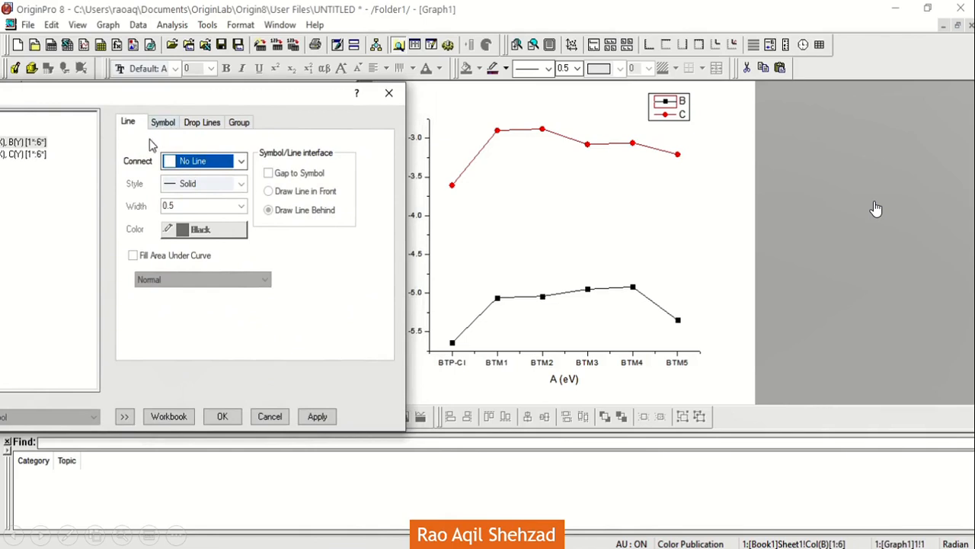
{"action": "left_click", "coordinate": [313, 419]}
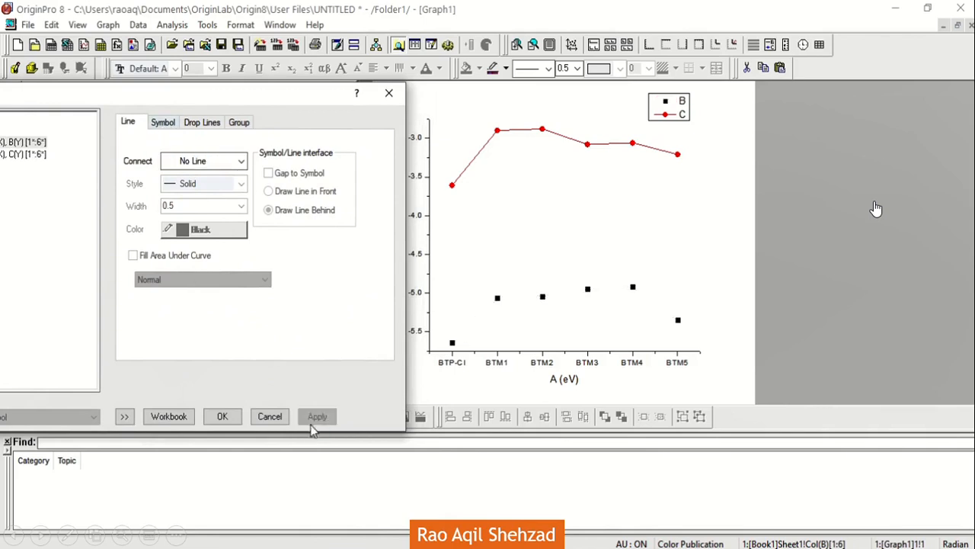
Step: Set the C(Y) plot's line connection to No Line and apply the change
{"action": "left_click", "coordinate": [39, 155]}
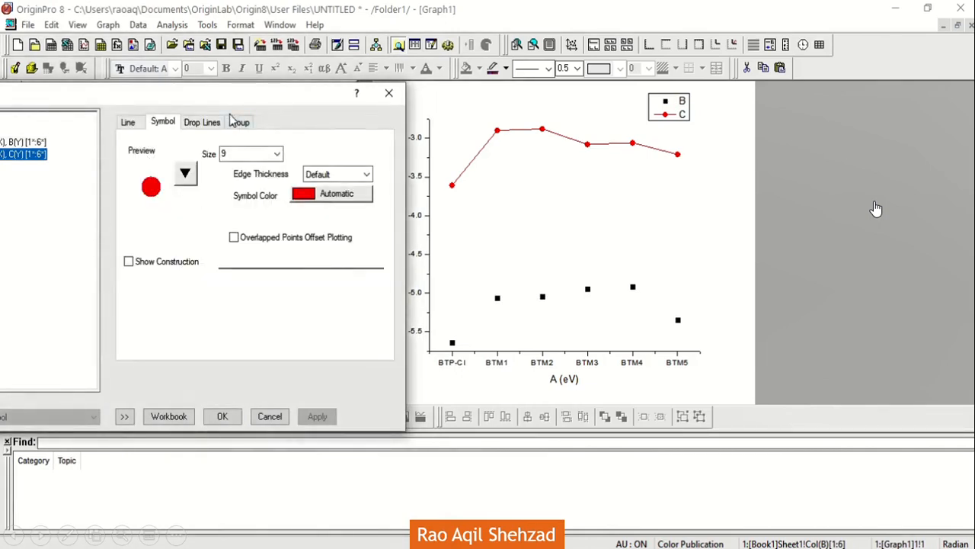
{"action": "left_click", "coordinate": [128, 122]}
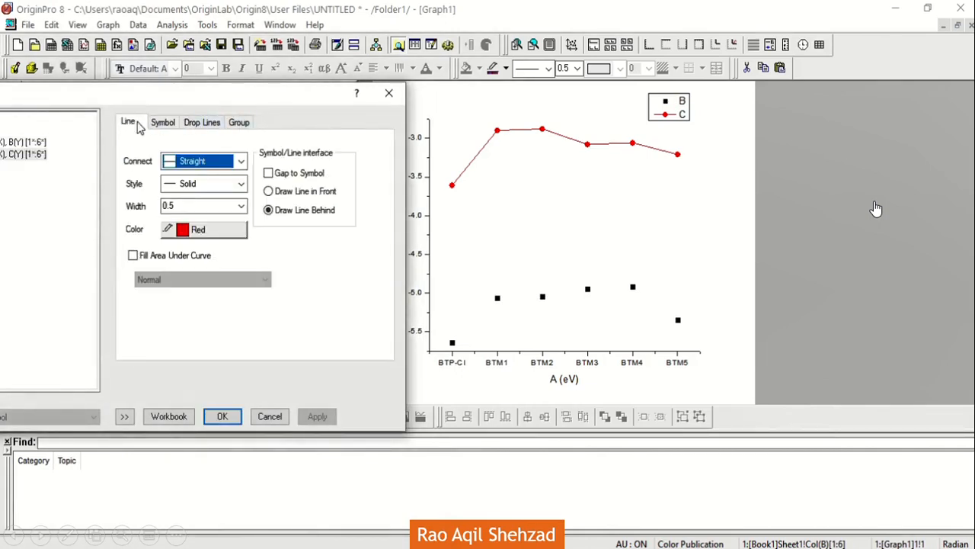
{"action": "left_click", "coordinate": [200, 164]}
{"action": "left_click", "coordinate": [205, 177]}
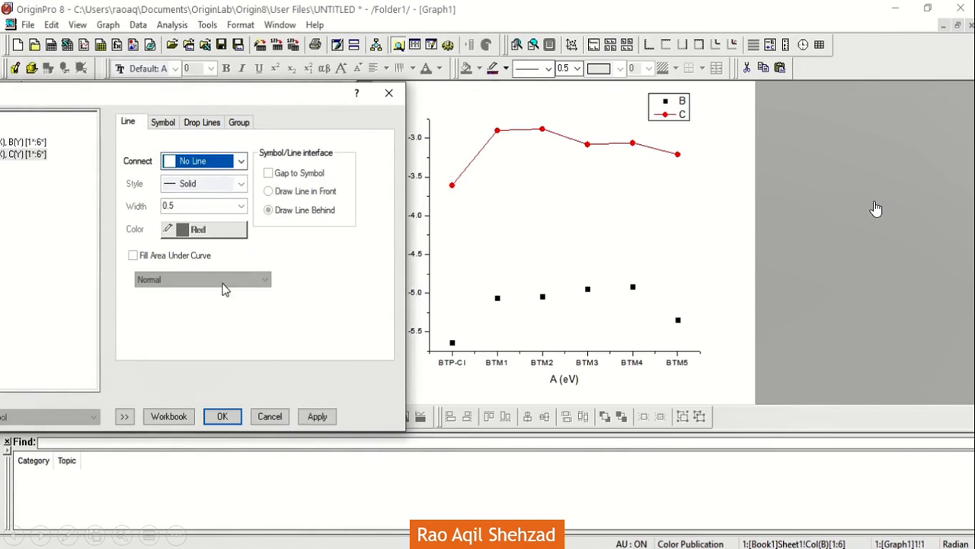
{"action": "left_click", "coordinate": [317, 417]}
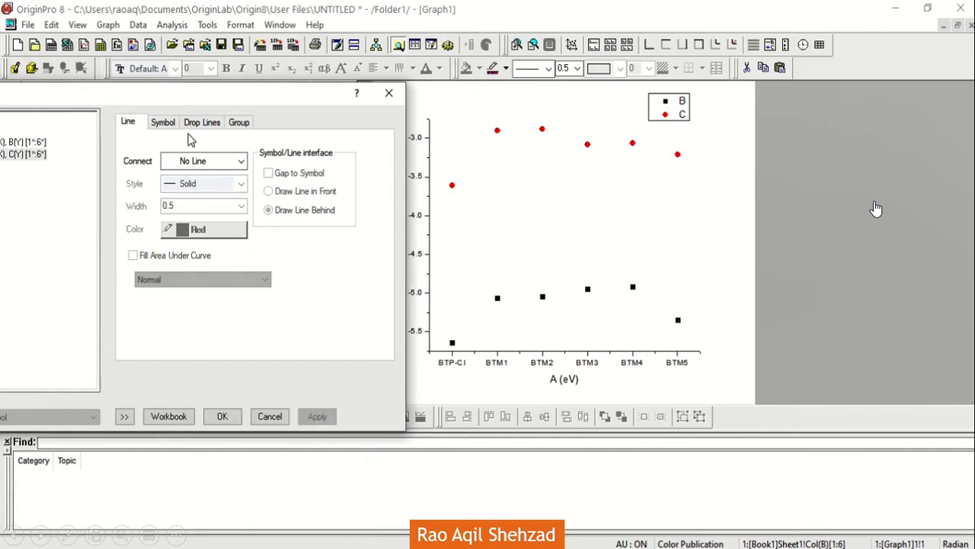
Step: Change the C(Y) plot's symbol to a horizontal dash with size 18 and edge thickness 30, and apply it
{"action": "left_click", "coordinate": [241, 124]}
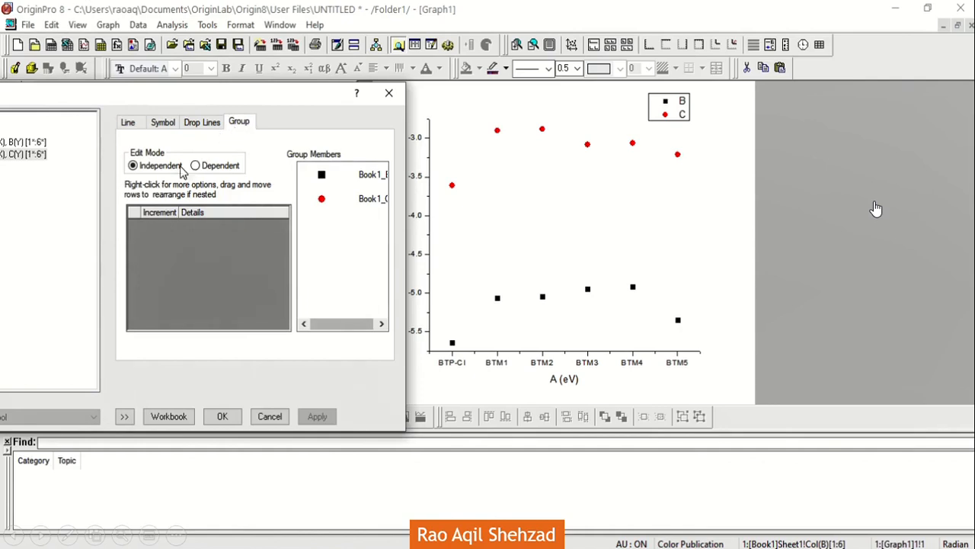
{"action": "left_click", "coordinate": [163, 124]}
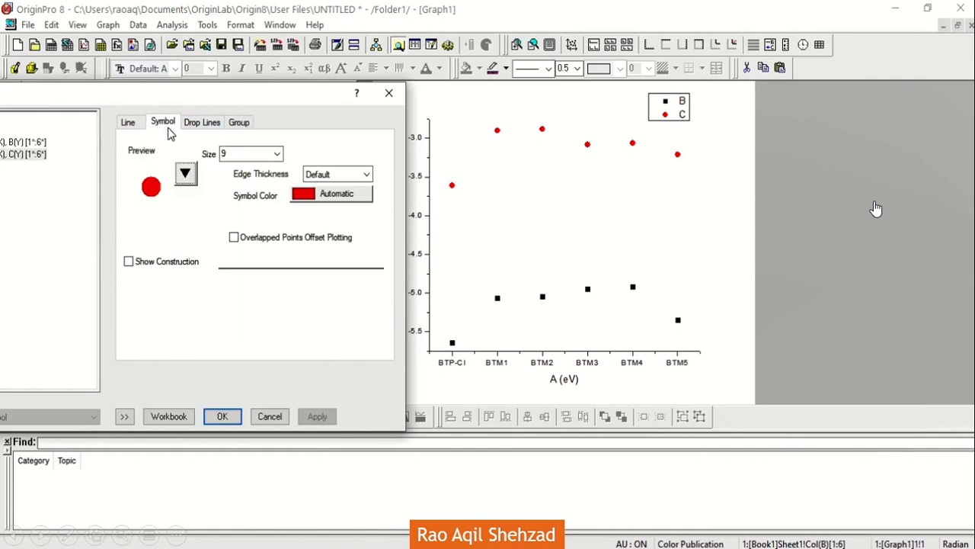
{"action": "left_click", "coordinate": [184, 175]}
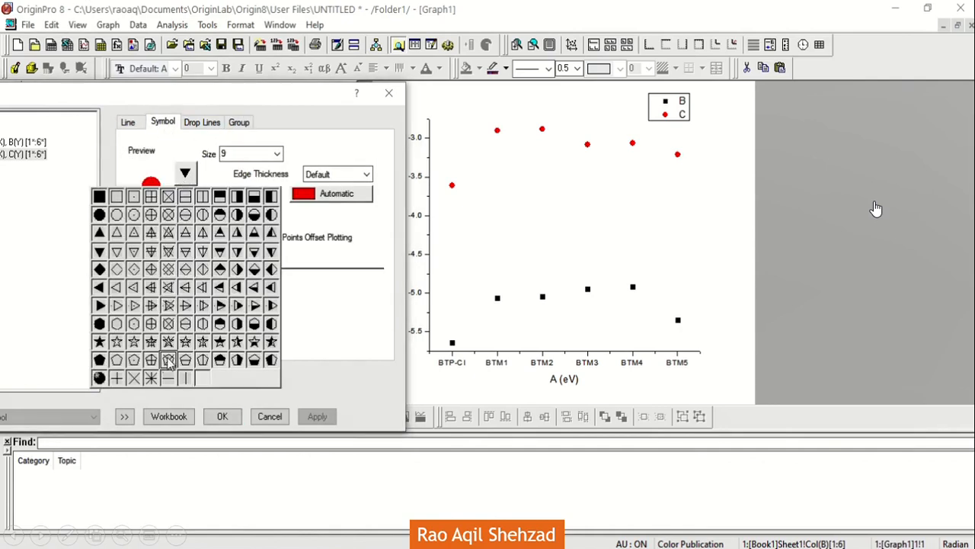
{"action": "left_click", "coordinate": [169, 379]}
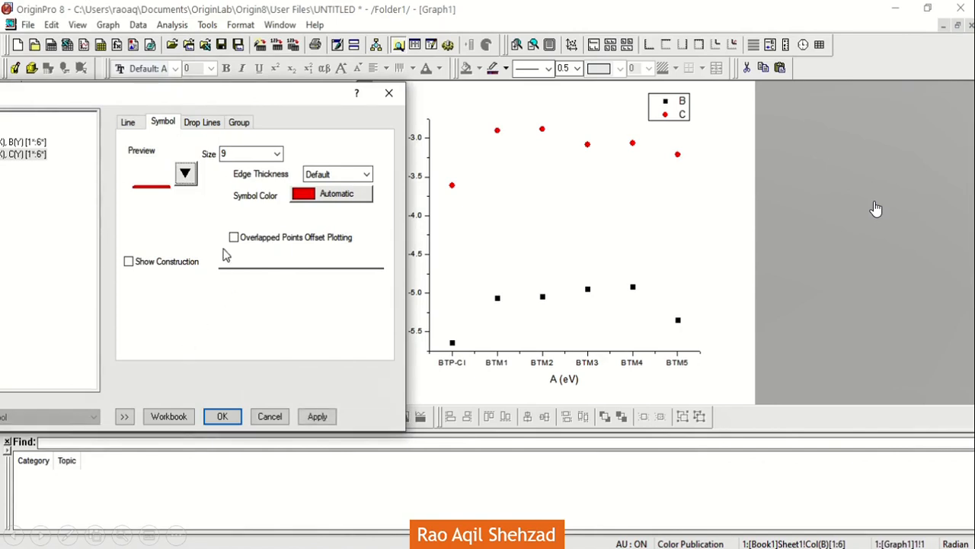
{"action": "left_click", "coordinate": [276, 154]}
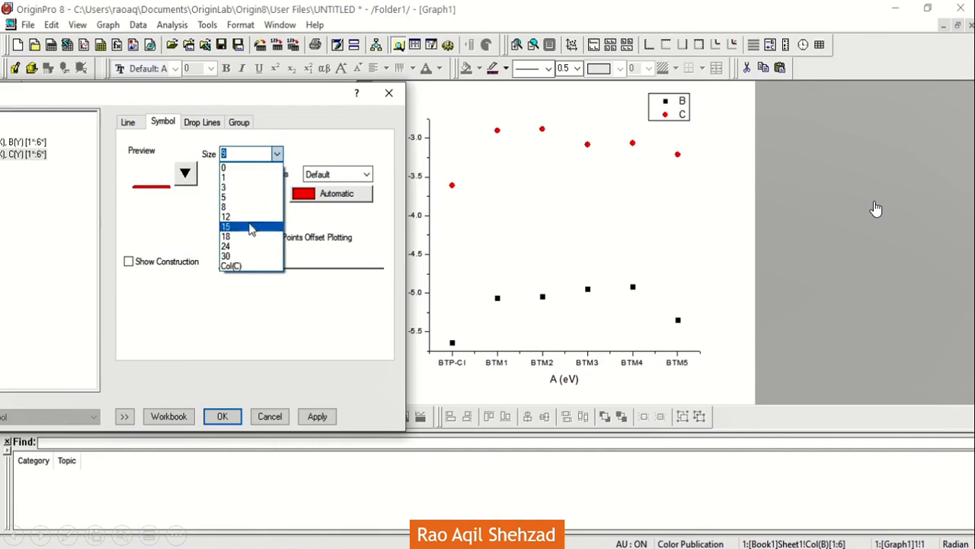
{"action": "left_click", "coordinate": [242, 237]}
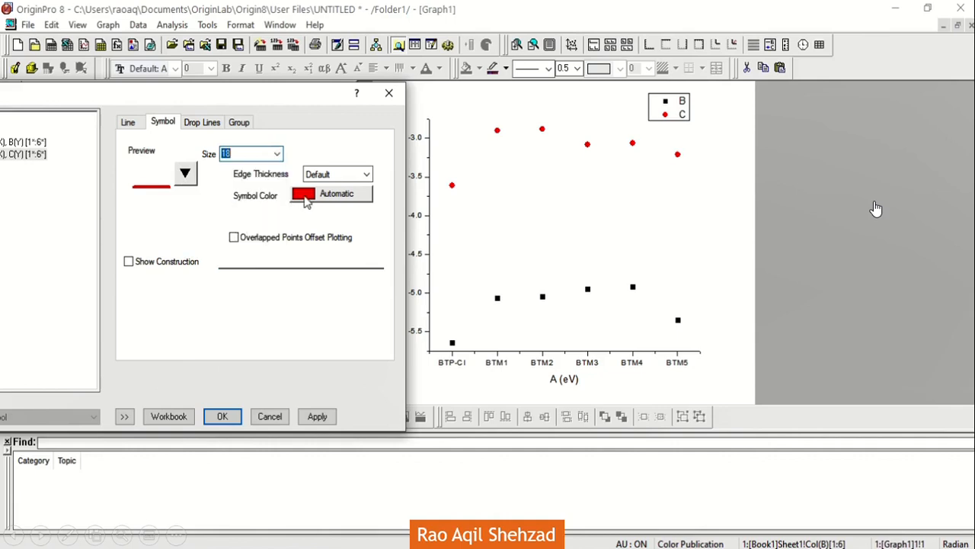
{"action": "left_click", "coordinate": [366, 174]}
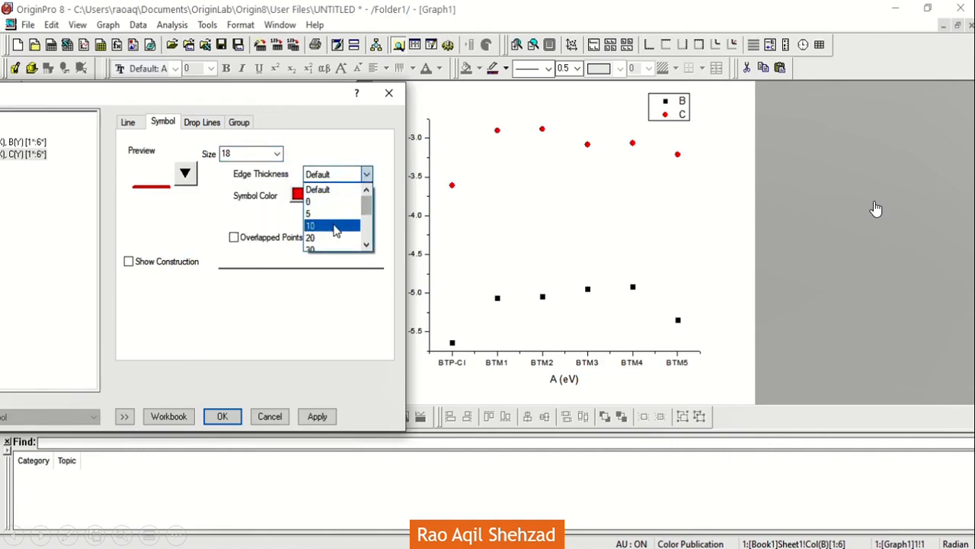
{"action": "scroll", "coordinate": [337, 229], "scroll_direction": "down", "scroll_amount": 1}
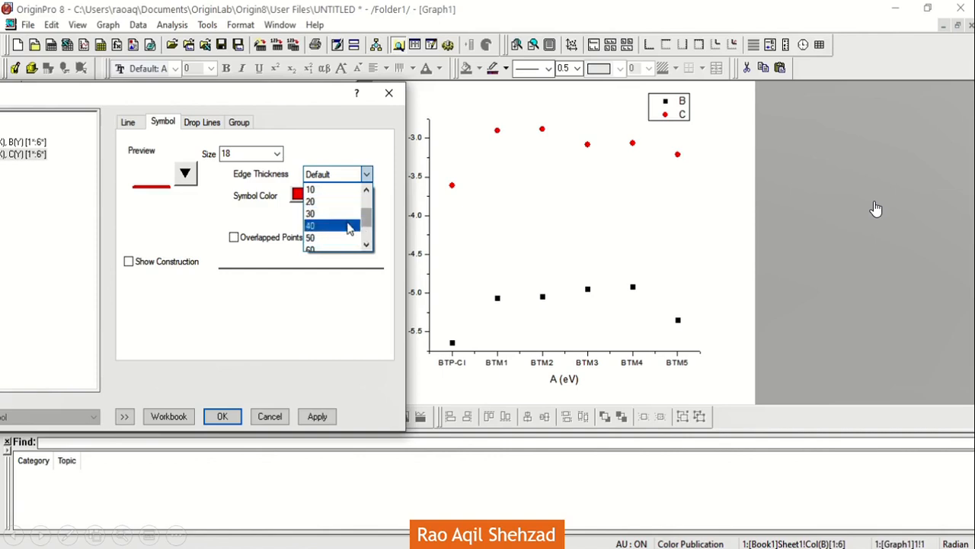
{"action": "left_click", "coordinate": [349, 220]}
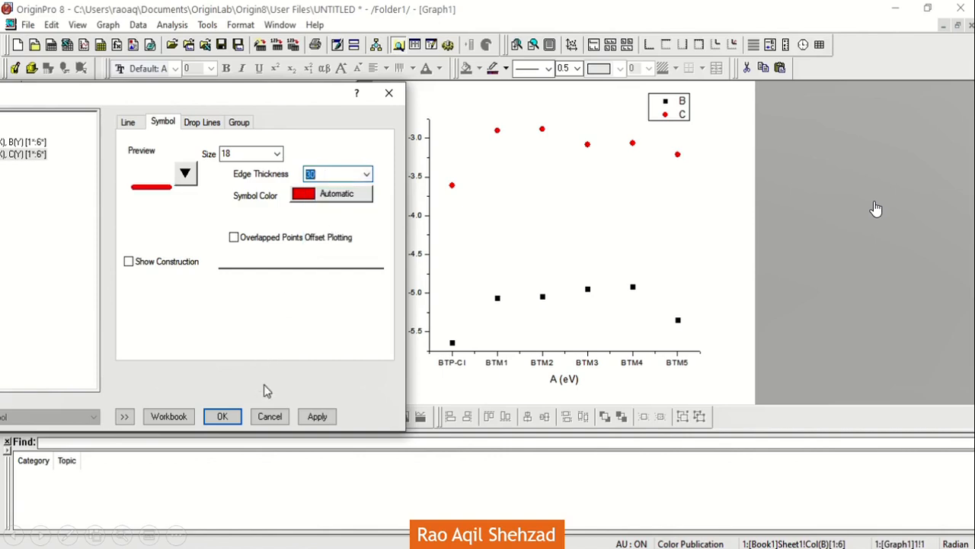
{"action": "left_click", "coordinate": [317, 417]}
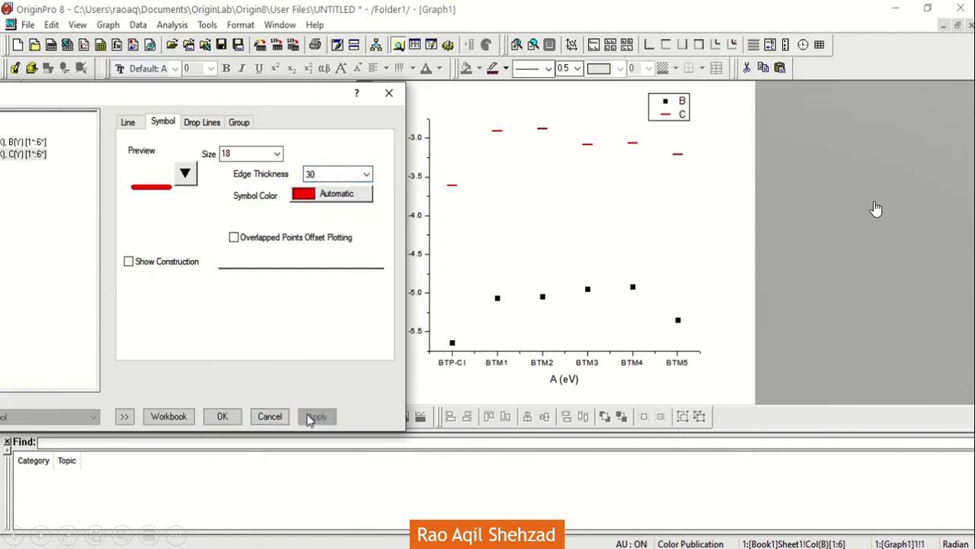
Step: Increase the C(Y) plot's dash symbol size to 24 and close the plot settings
{"action": "left_click", "coordinate": [279, 153]}
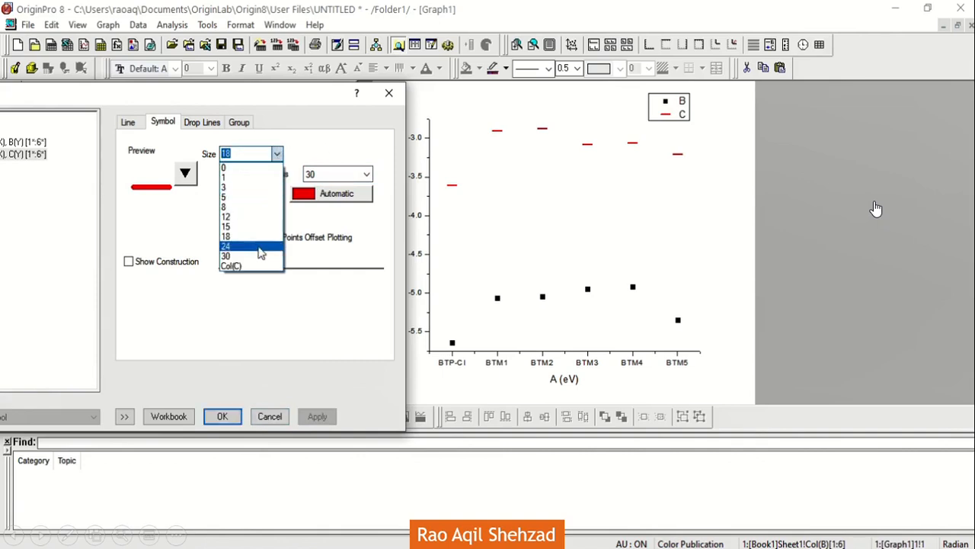
{"action": "left_click", "coordinate": [259, 249]}
{"action": "left_click", "coordinate": [316, 416]}
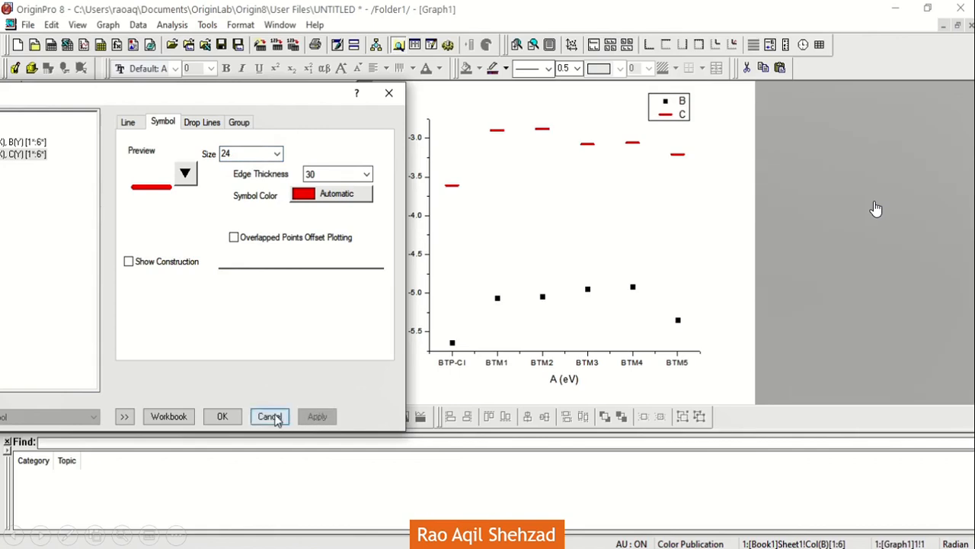
{"action": "left_click", "coordinate": [223, 417]}
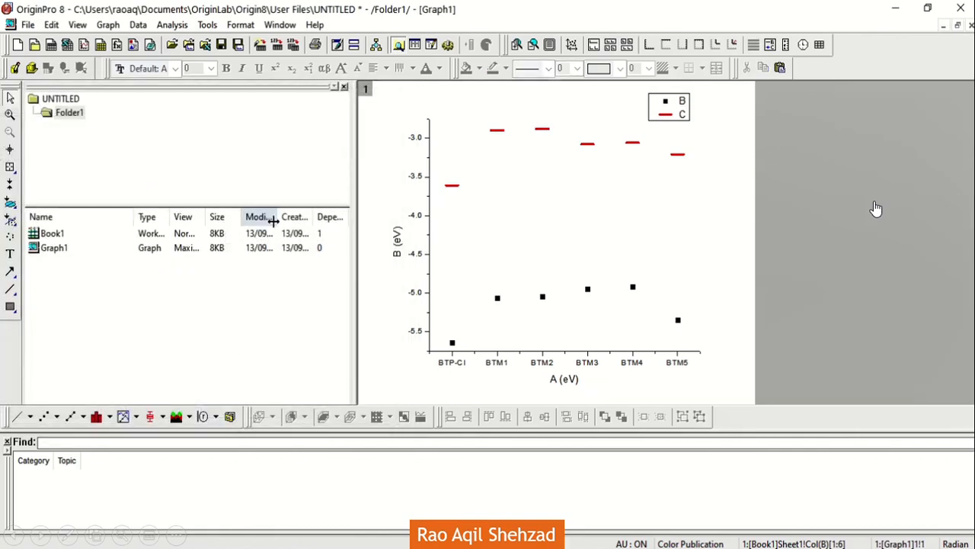
Step: Change the B(Y) plot's symbol to a horizontal dash
{"action": "double_click", "coordinate": [544, 296]}
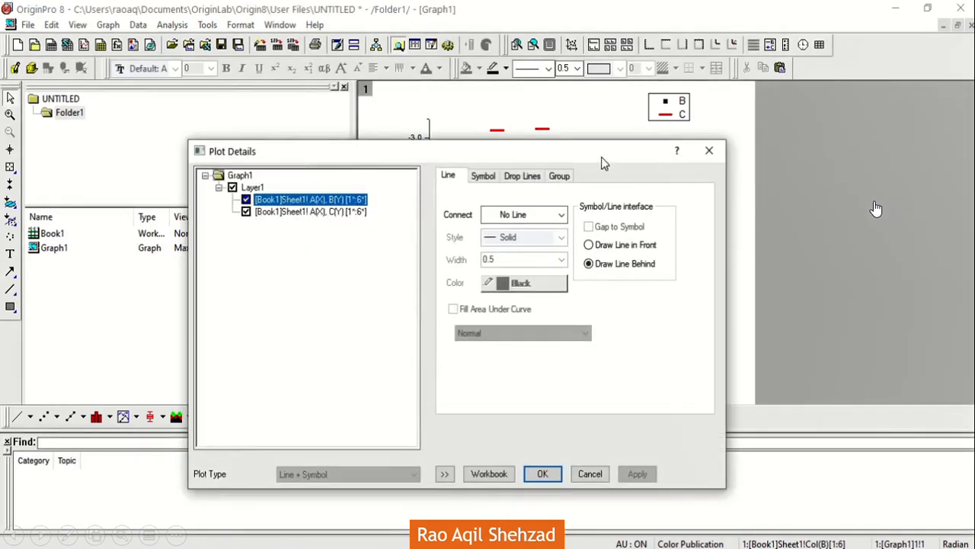
{"action": "left_click_drag", "start_coordinate": [601, 162], "coordinate": [825, 152]}
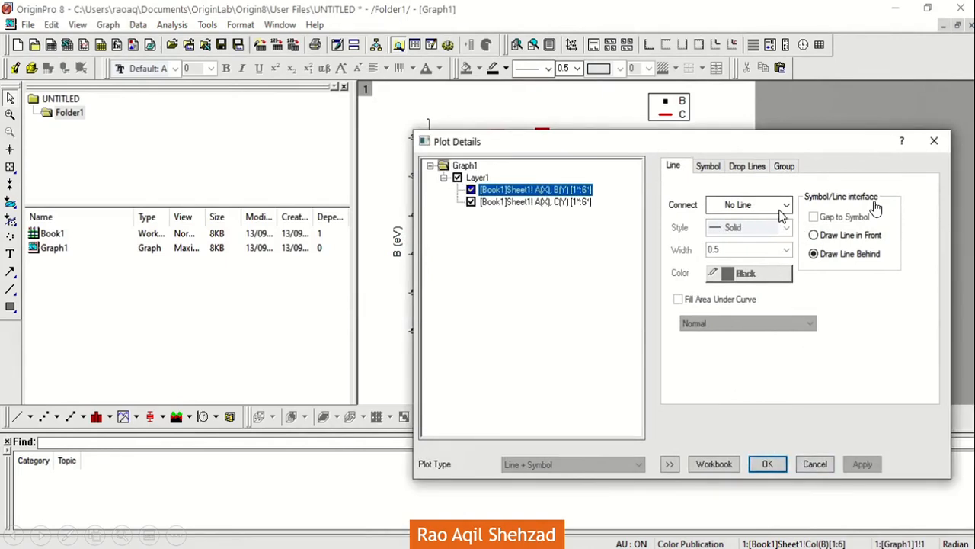
{"action": "left_click", "coordinate": [588, 203]}
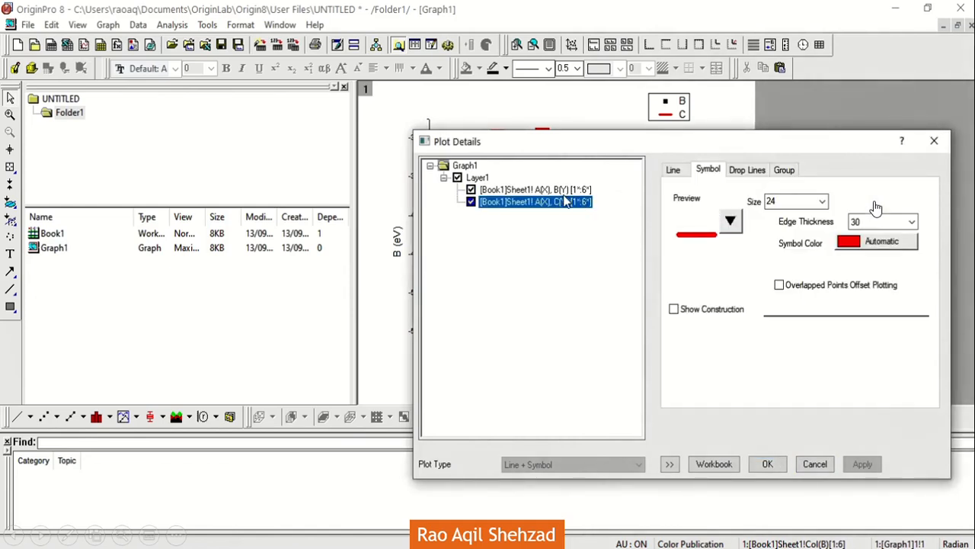
{"action": "left_click", "coordinate": [568, 194]}
{"action": "left_click", "coordinate": [712, 172]}
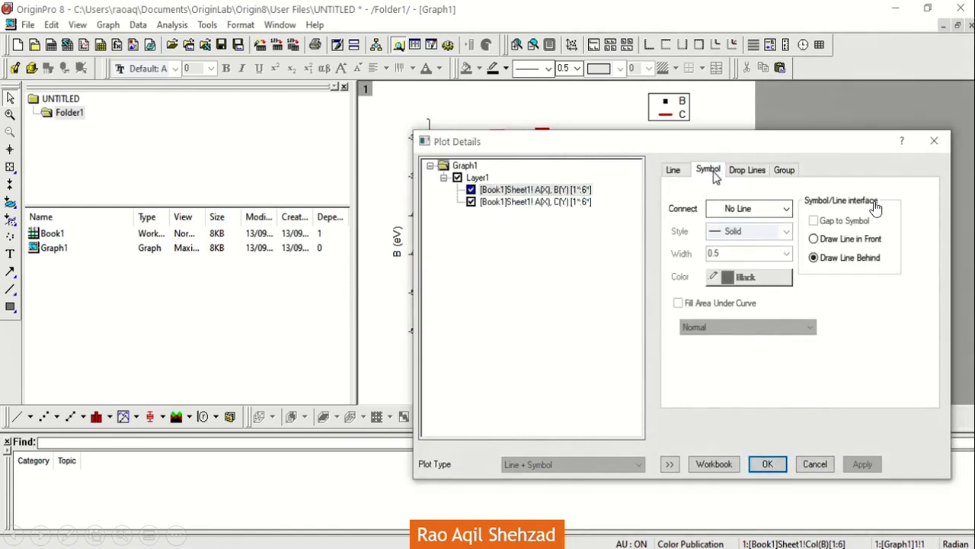
{"action": "left_click", "coordinate": [731, 222]}
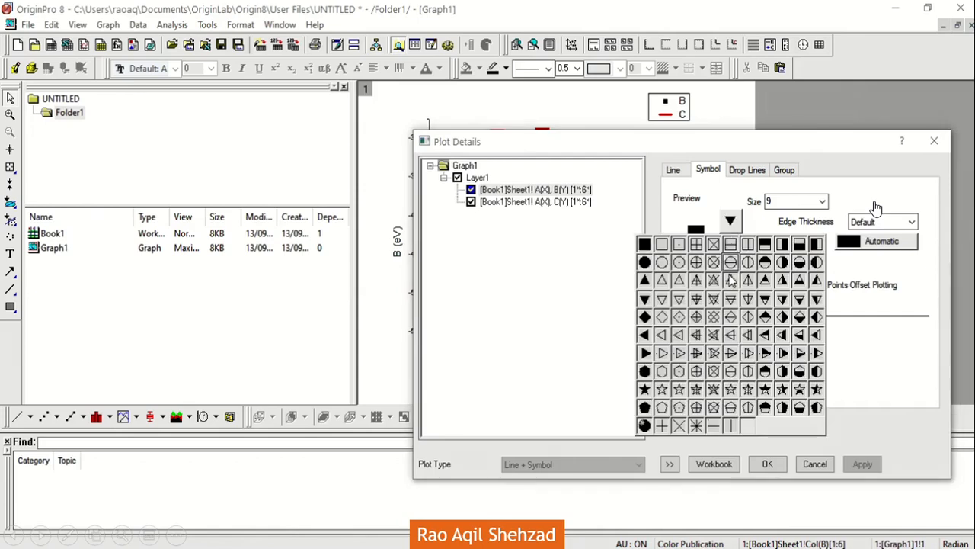
{"action": "left_click", "coordinate": [720, 425]}
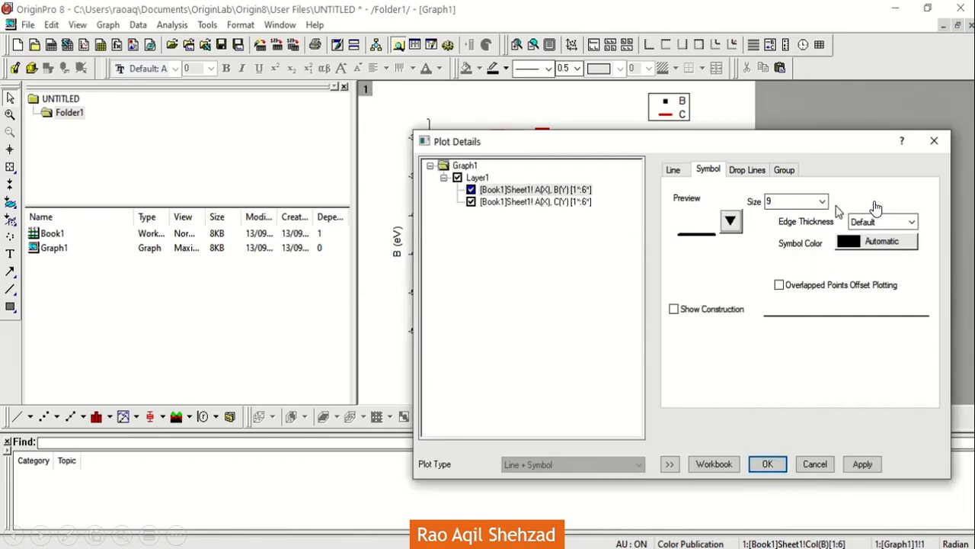
Step: Set the B(Y) plot's dash symbols to size 24 and edge thickness 30, and confirm the plot settings
{"action": "left_click", "coordinate": [822, 201]}
{"action": "left_click", "coordinate": [795, 295]}
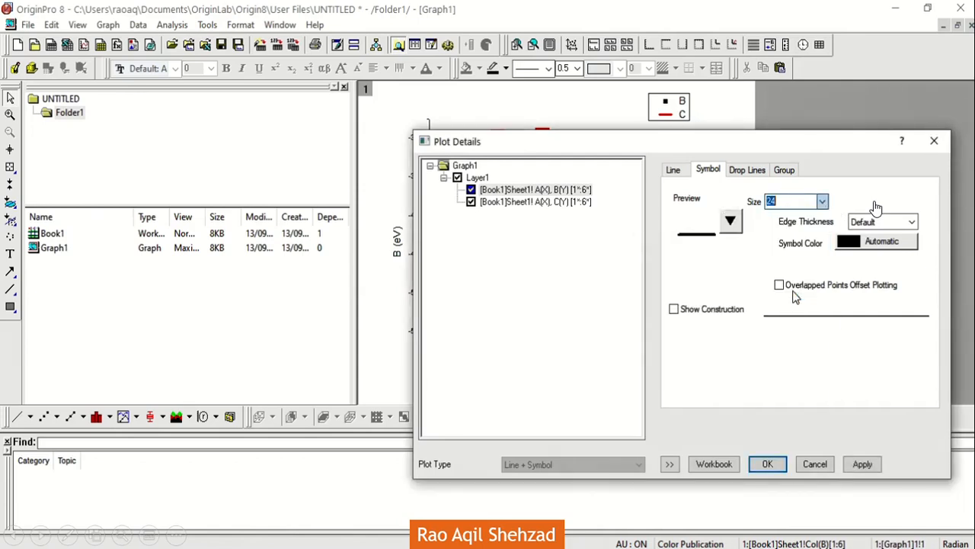
{"action": "left_click", "coordinate": [908, 223]}
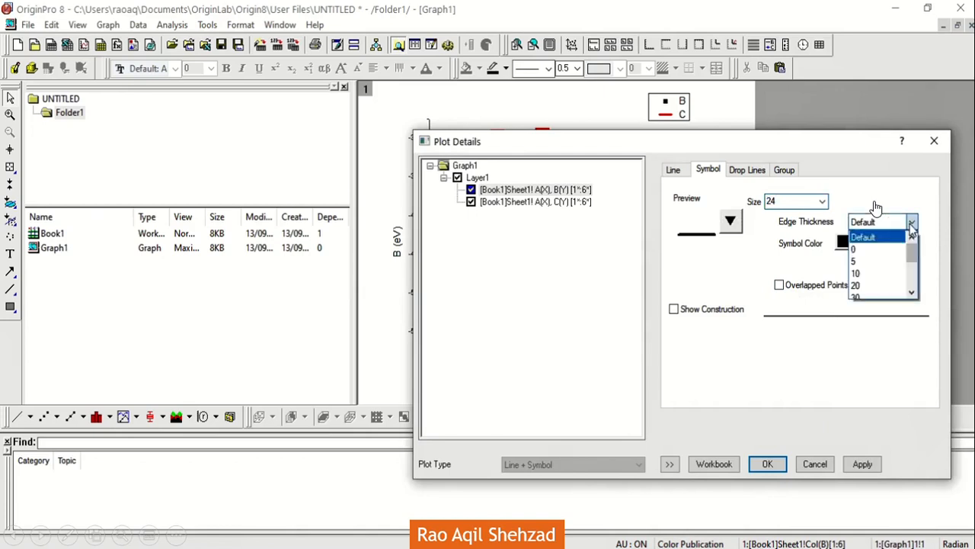
{"action": "left_click", "coordinate": [913, 296]}
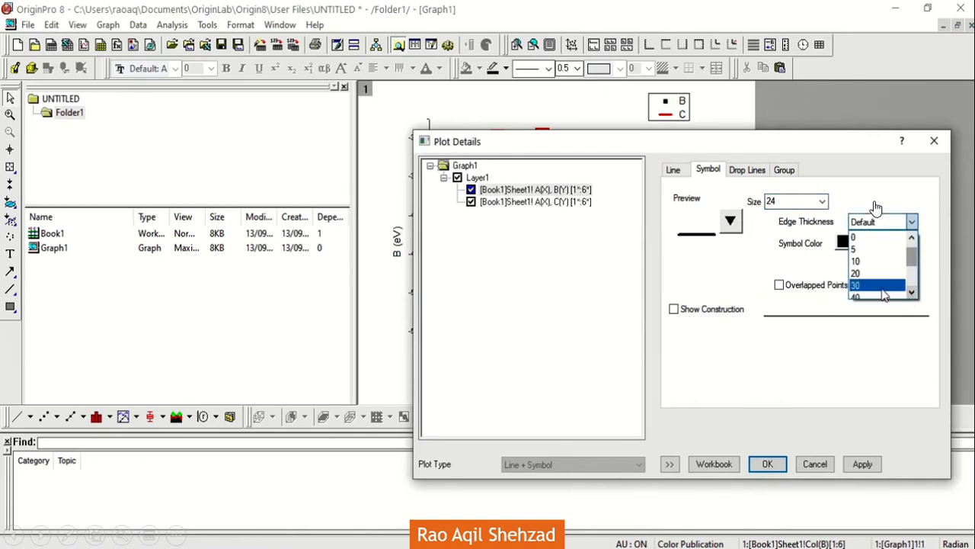
{"action": "left_click", "coordinate": [876, 294]}
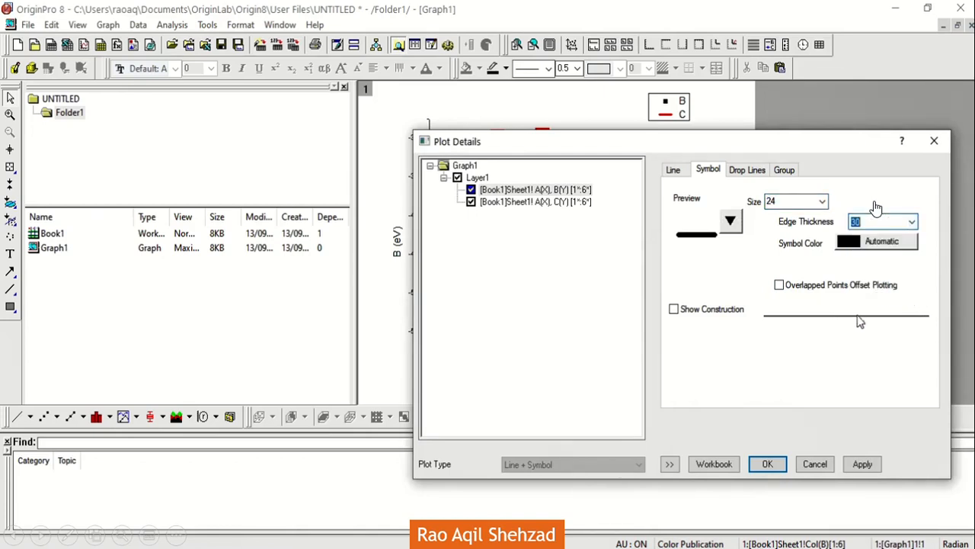
{"action": "left_click", "coordinate": [860, 462]}
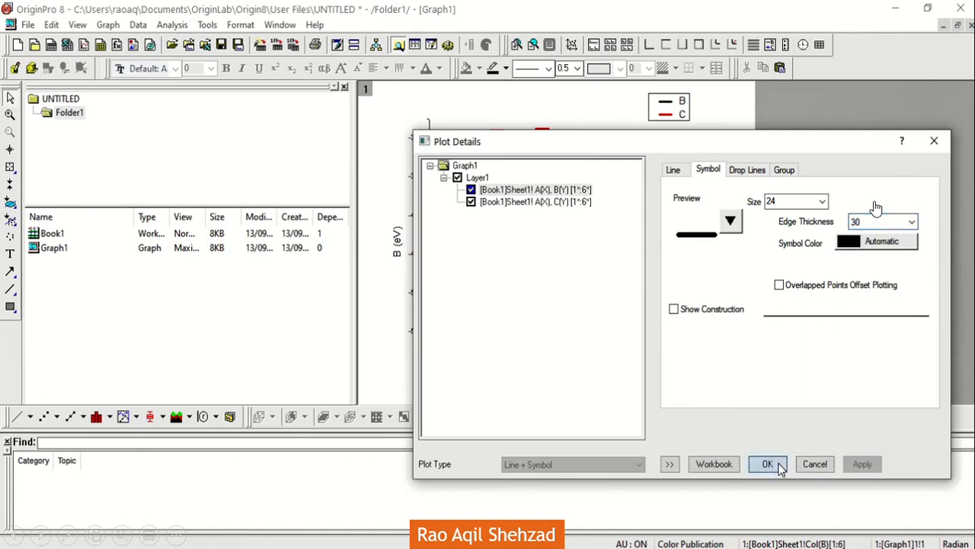
{"action": "left_click", "coordinate": [767, 464]}
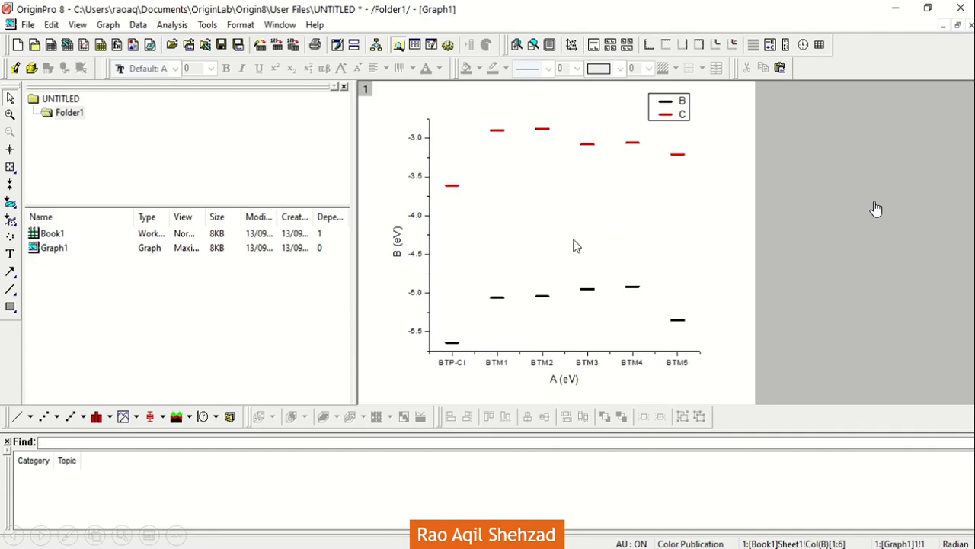
Step: Widen the graph area and replace the legend labels for B and C with HOMO and LUMO
{"action": "left_click_drag", "start_coordinate": [355, 216], "coordinate": [116, 200]}
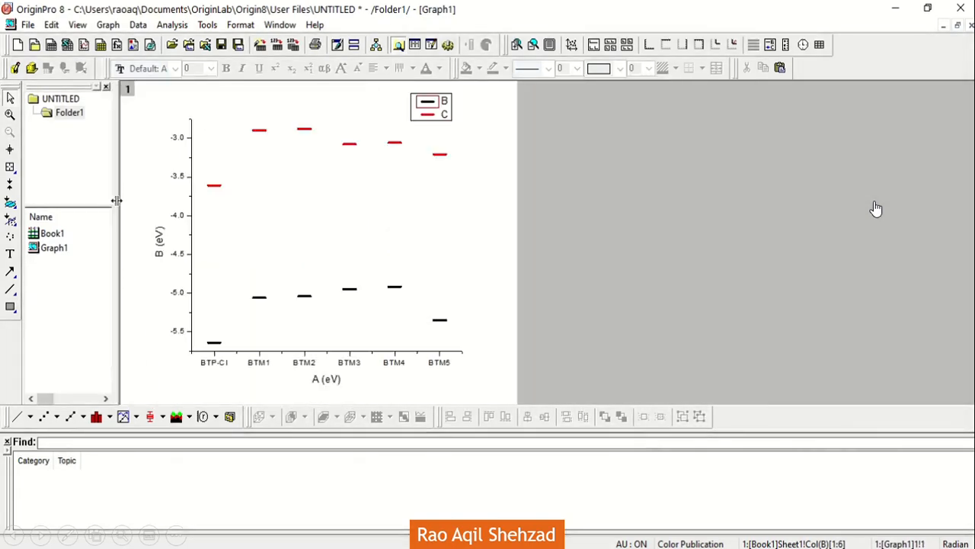
{"action": "double_click", "coordinate": [444, 113]}
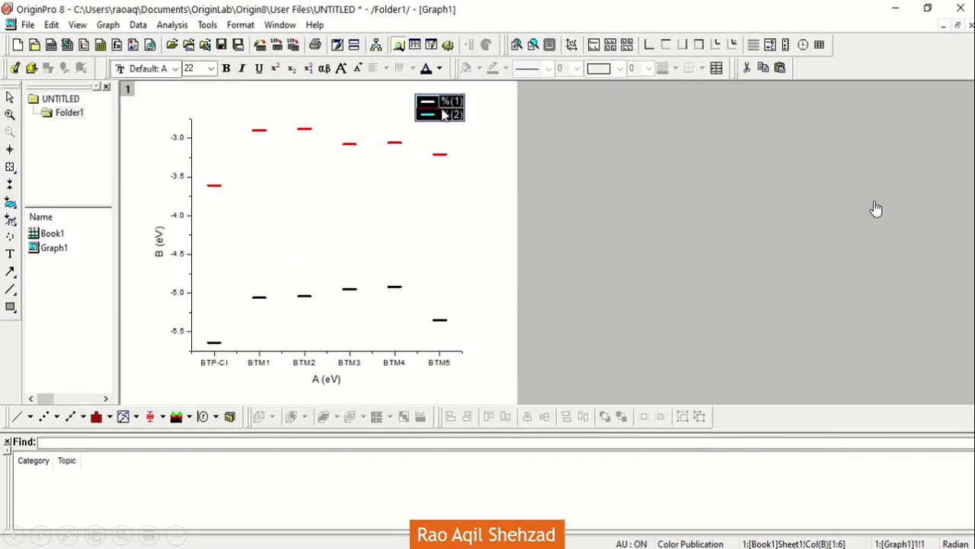
{"action": "left_click", "coordinate": [455, 115]}
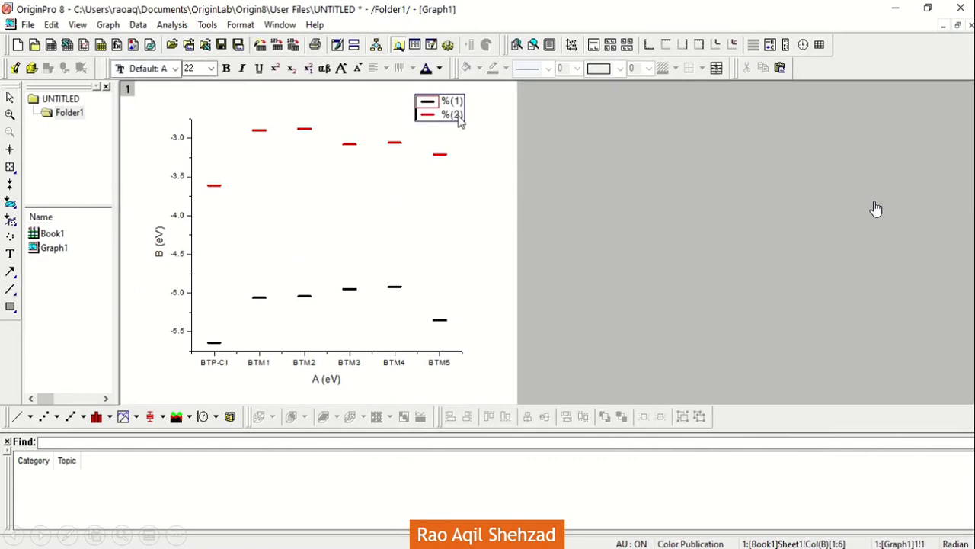
{"action": "key", "text": "BackSpace"}
{"action": "double_click", "coordinate": [460, 115]}
{"action": "right_click", "coordinate": [459, 110]}
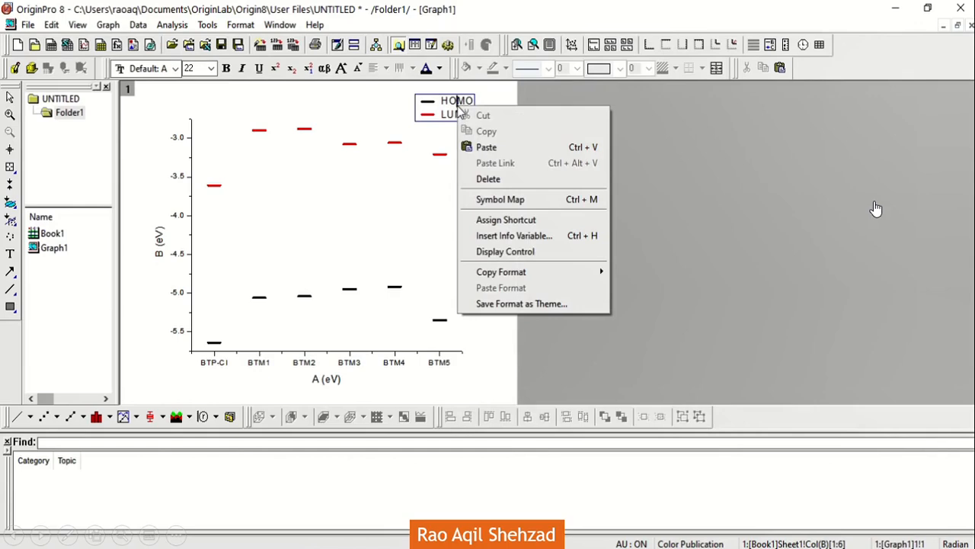
{"action": "left_click", "coordinate": [510, 252]}
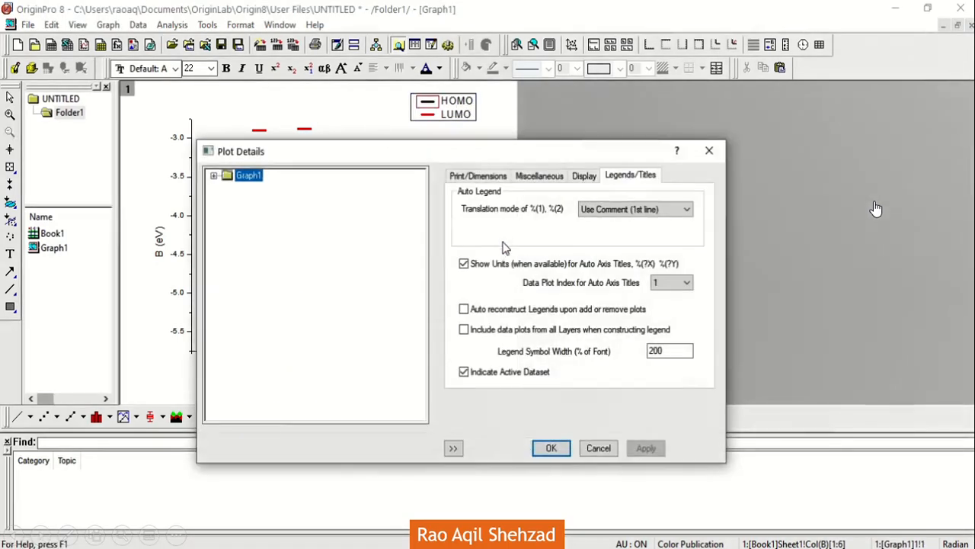
{"action": "left_click", "coordinate": [583, 181]}
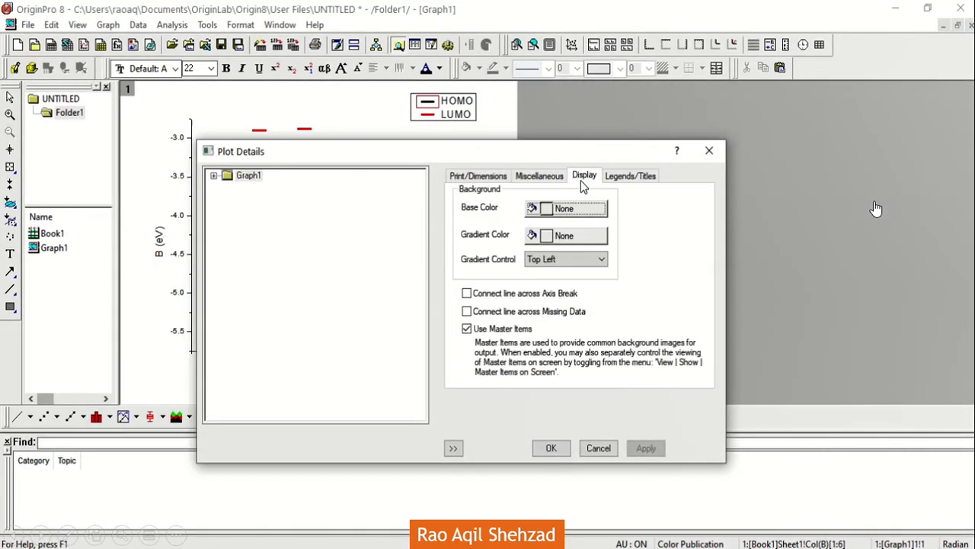
{"action": "left_click", "coordinate": [543, 179]}
{"action": "left_click", "coordinate": [497, 183]}
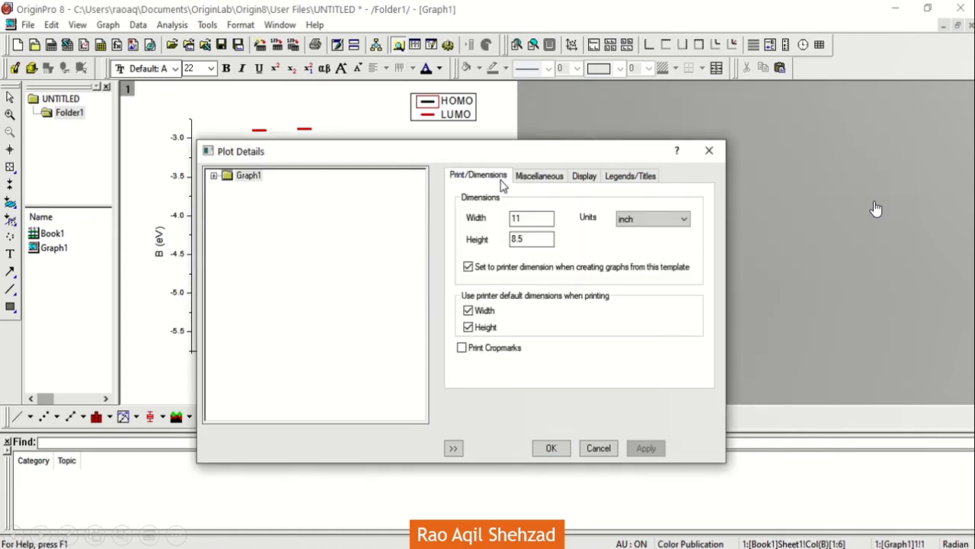
{"action": "left_click", "coordinate": [552, 448]}
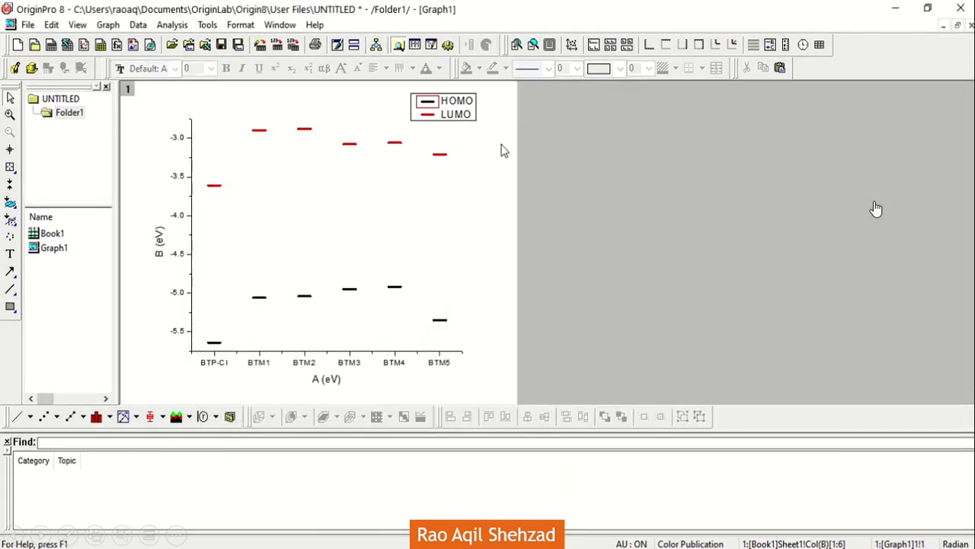
Step: Remove the legend's background frame and set its text size to 26
{"action": "left_click", "coordinate": [477, 116]}
{"action": "right_click", "coordinate": [477, 118]}
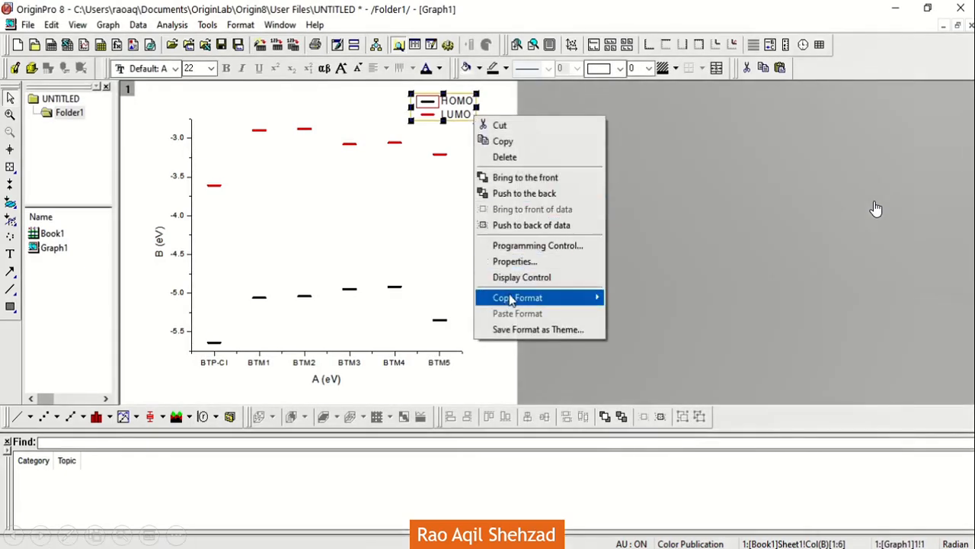
{"action": "left_click", "coordinate": [515, 262]}
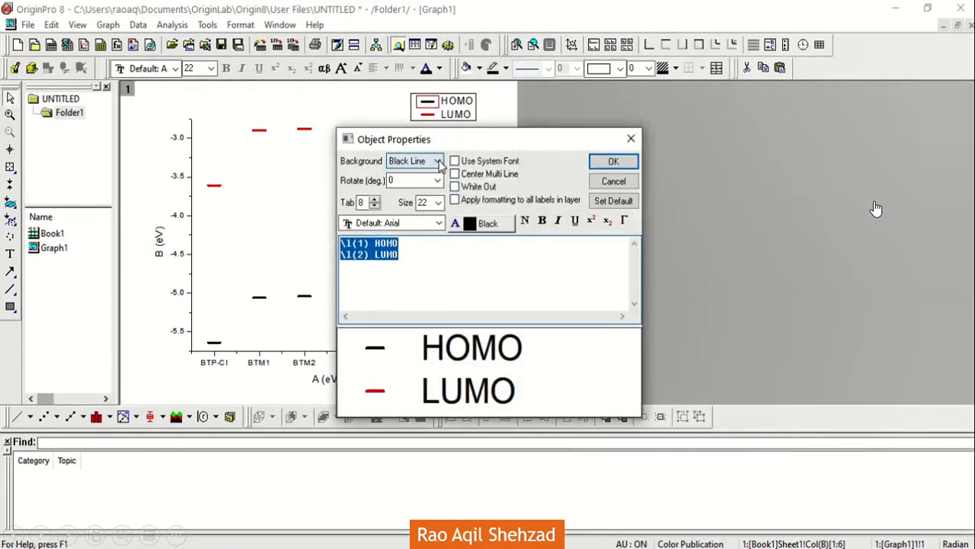
{"action": "left_click", "coordinate": [437, 160]}
{"action": "left_click", "coordinate": [437, 174]}
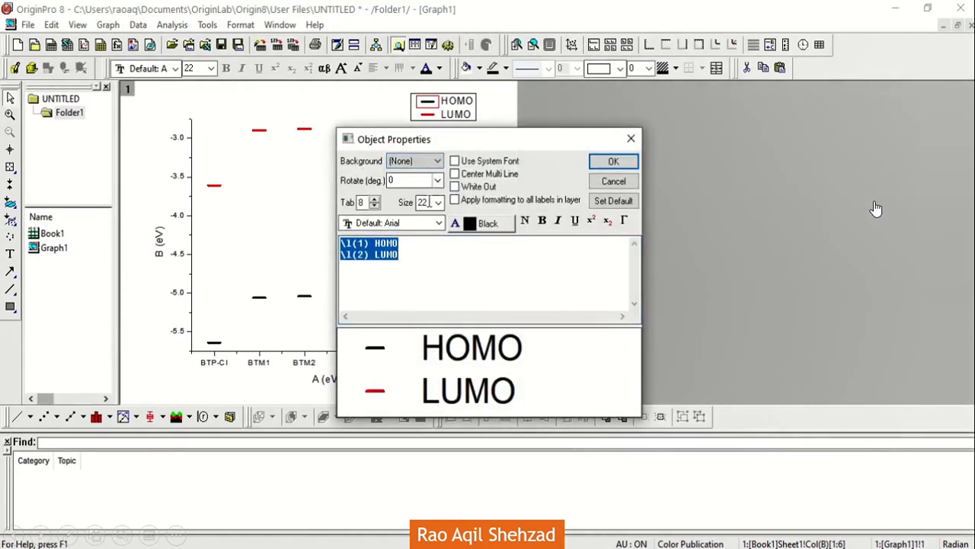
{"action": "left_click", "coordinate": [439, 203]}
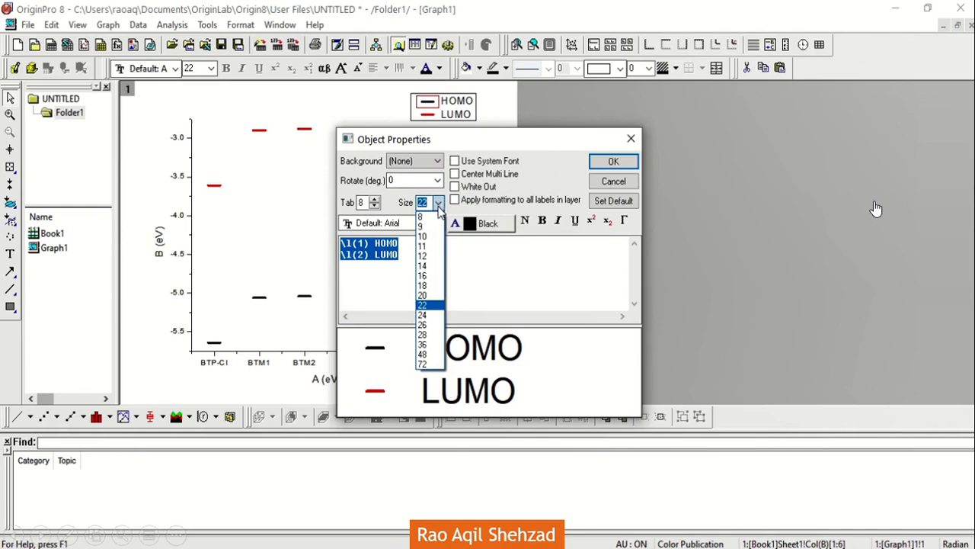
{"action": "left_click", "coordinate": [433, 327]}
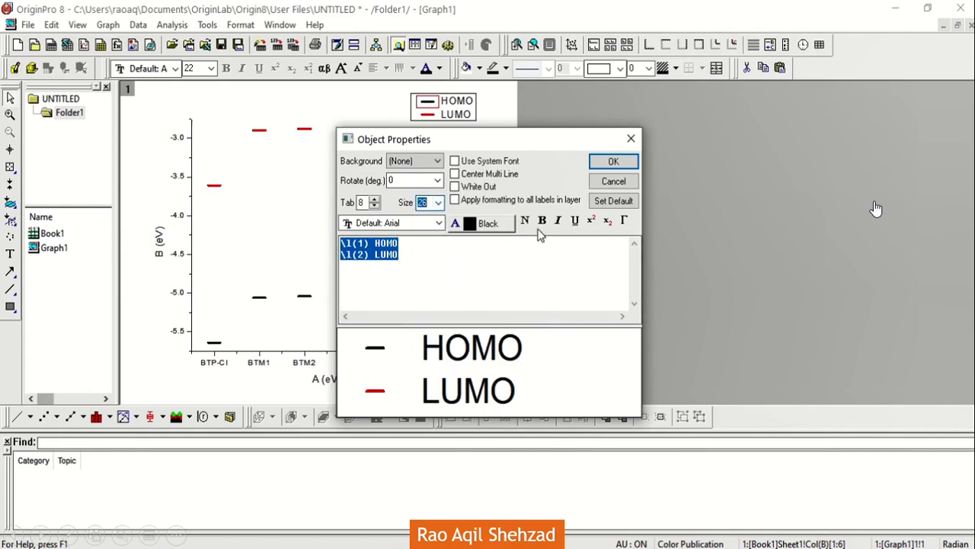
{"action": "left_click", "coordinate": [614, 162]}
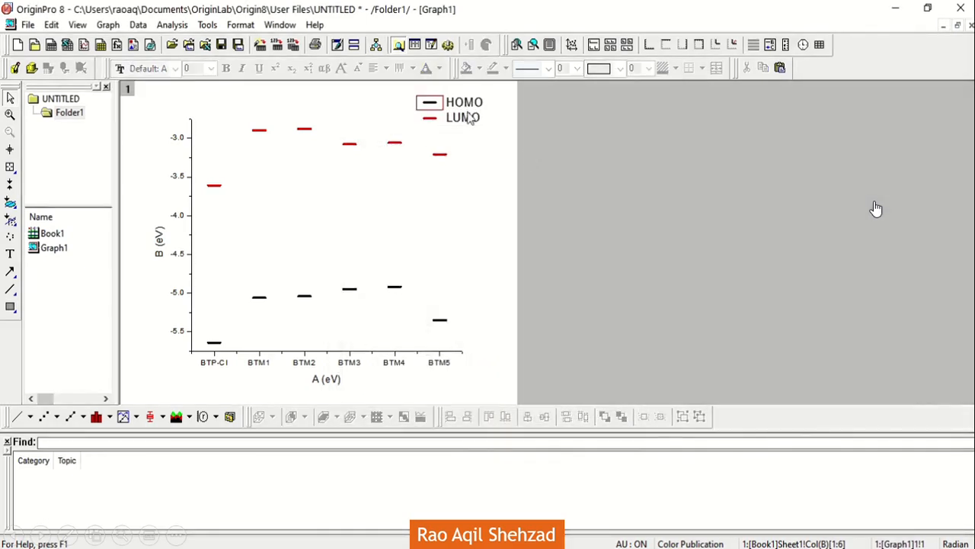
Step: Make the HOMO and LUMO legend text bold
{"action": "right_click", "coordinate": [443, 114]}
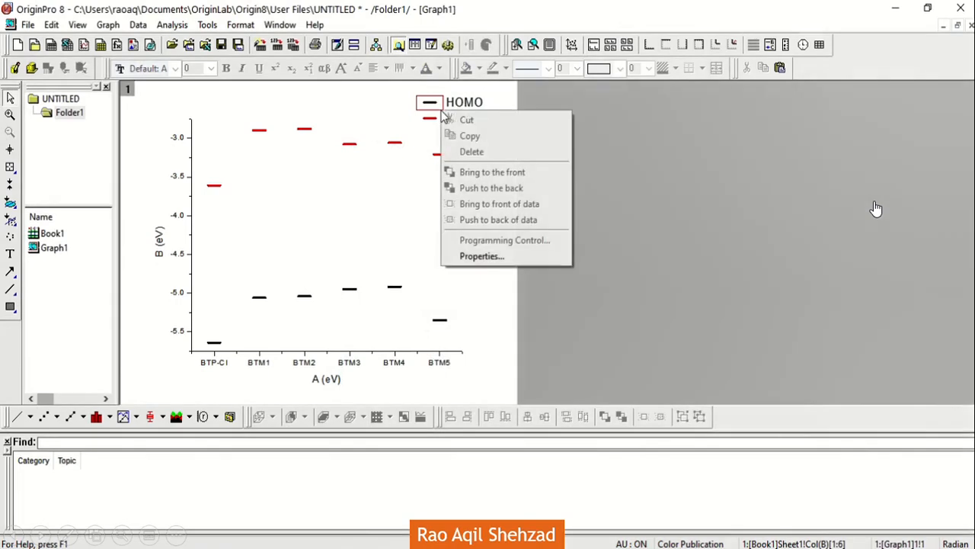
{"action": "key", "text": "Escape"}
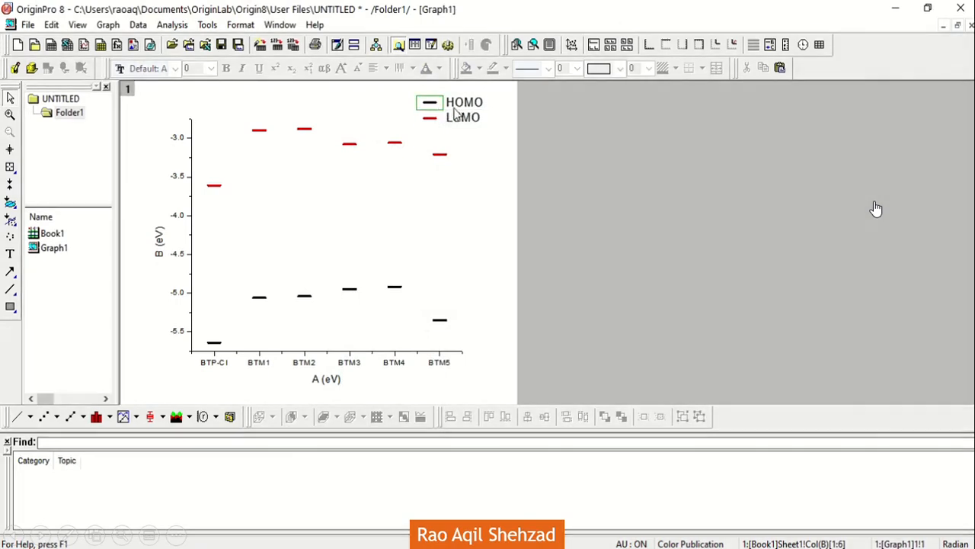
{"action": "left_click", "coordinate": [454, 109]}
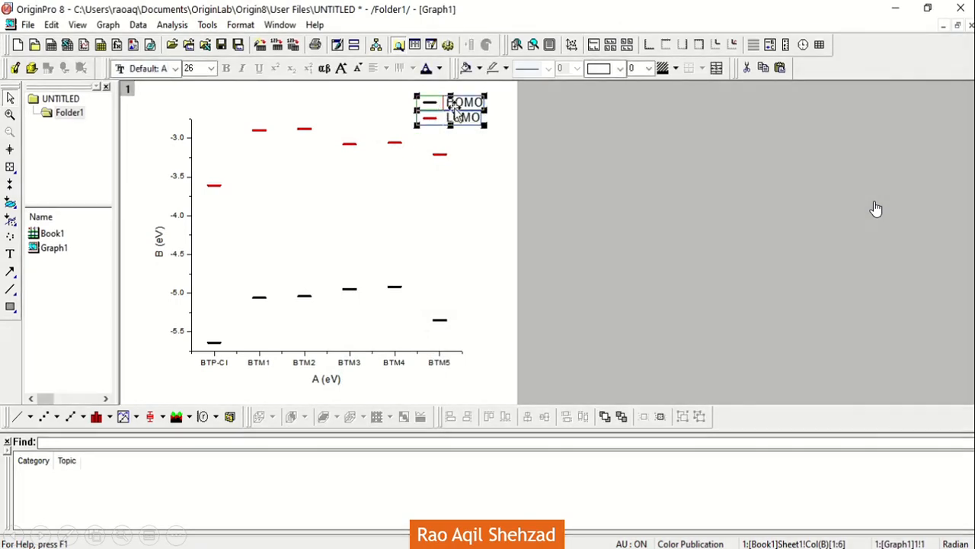
{"action": "left_click", "coordinate": [457, 150]}
{"action": "left_click", "coordinate": [467, 108]}
{"action": "left_click", "coordinate": [469, 112]}
{"action": "right_click", "coordinate": [469, 113]}
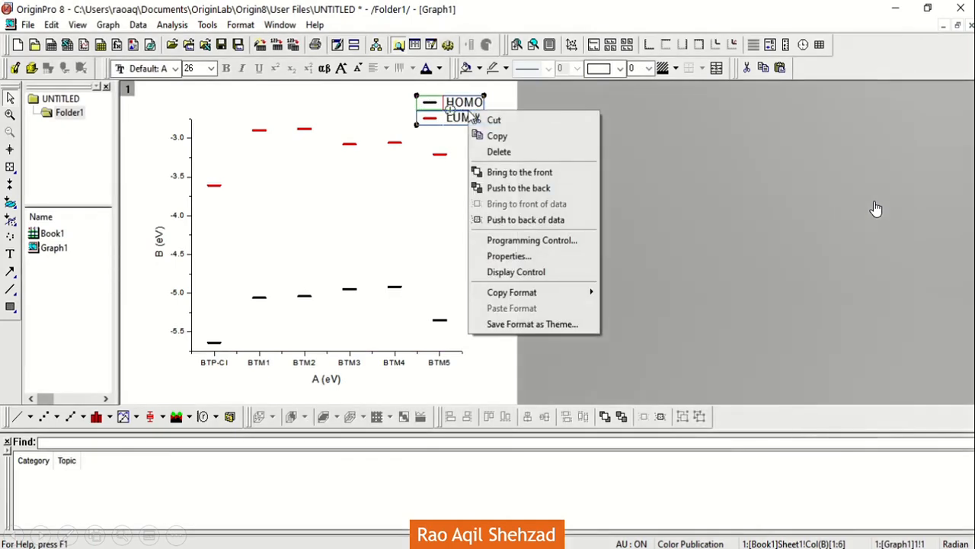
{"action": "double_click", "coordinate": [462, 113]}
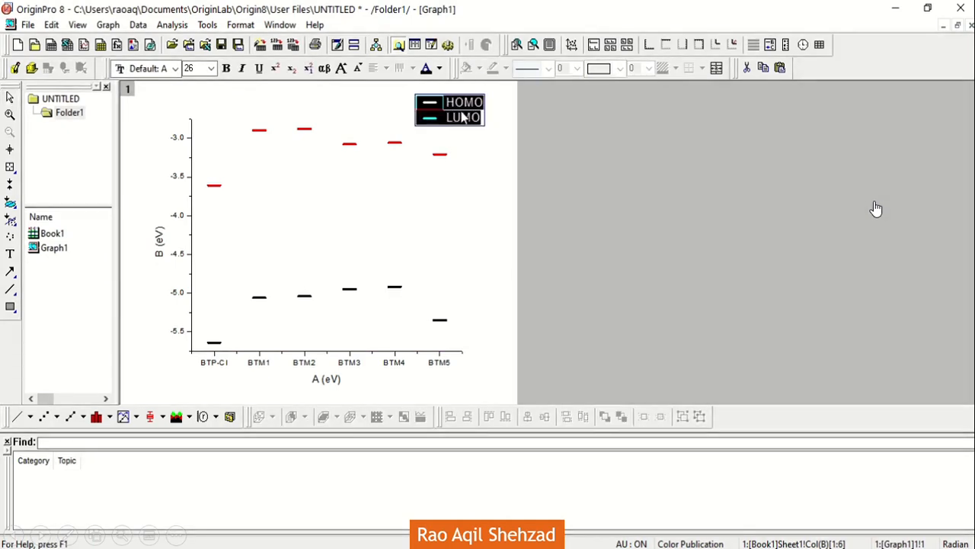
{"action": "left_click", "coordinate": [461, 152]}
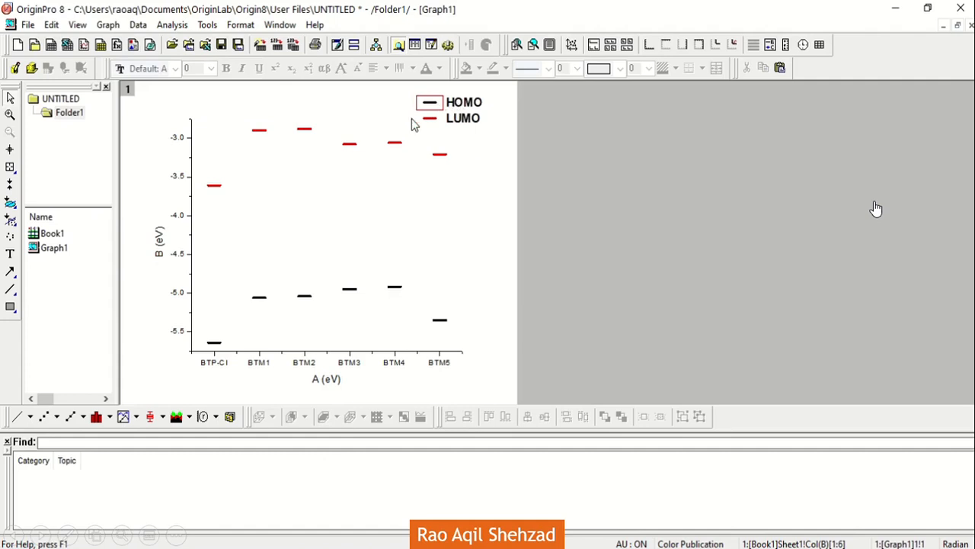
Step: Shift the legend slightly left and change its font to Times New Roman
{"action": "left_click", "coordinate": [439, 118]}
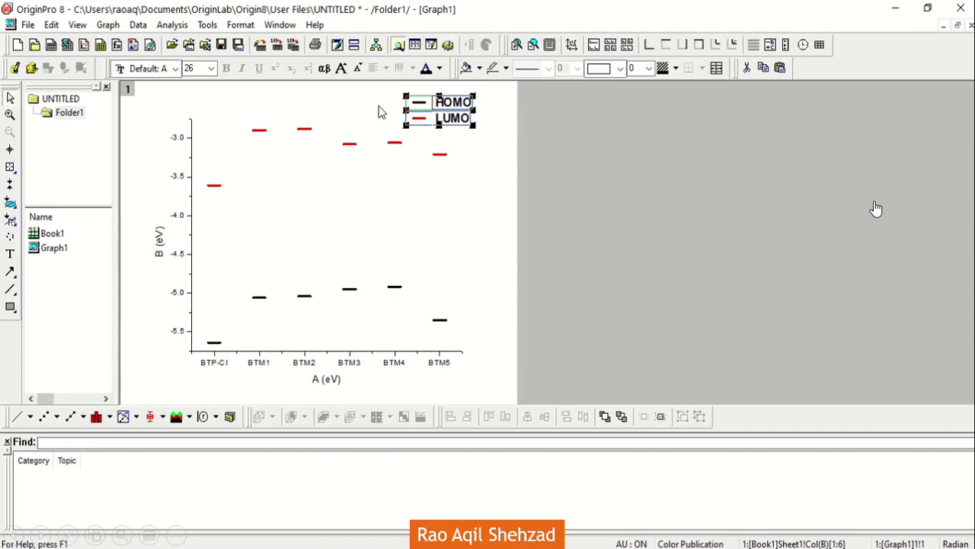
{"action": "left_click", "coordinate": [176, 68]}
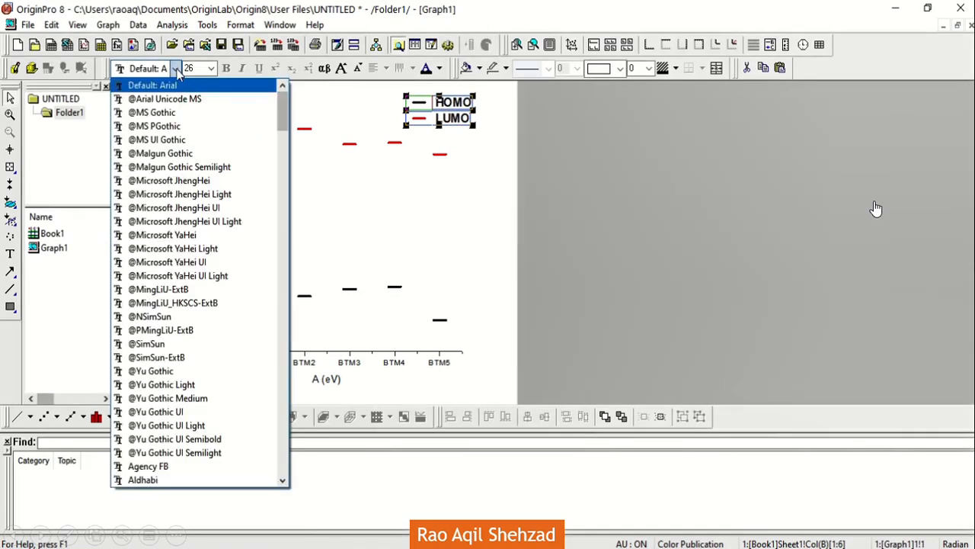
{"action": "key", "text": "t"}
{"action": "left_click", "coordinate": [176, 71]}
{"action": "key", "text": "t"}
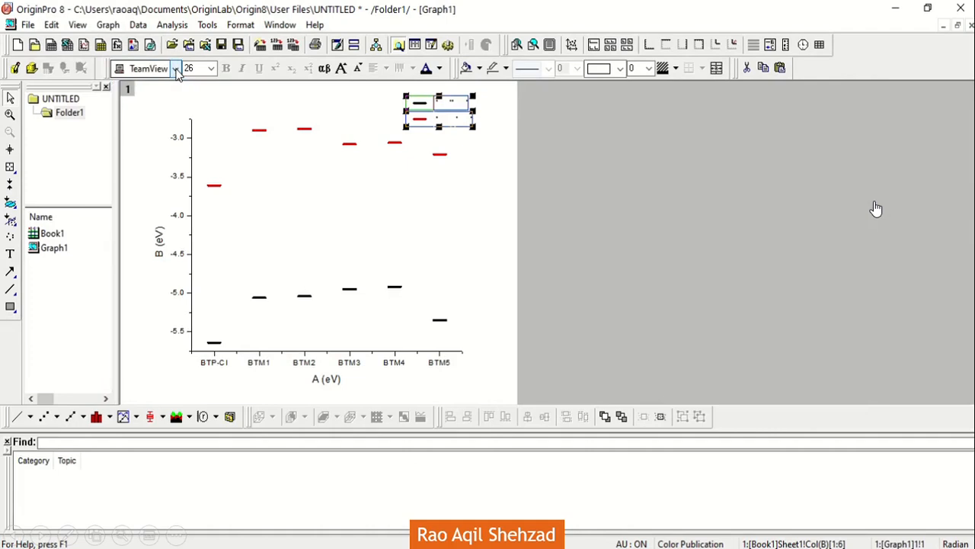
{"action": "left_click", "coordinate": [177, 71]}
{"action": "left_click", "coordinate": [194, 126]}
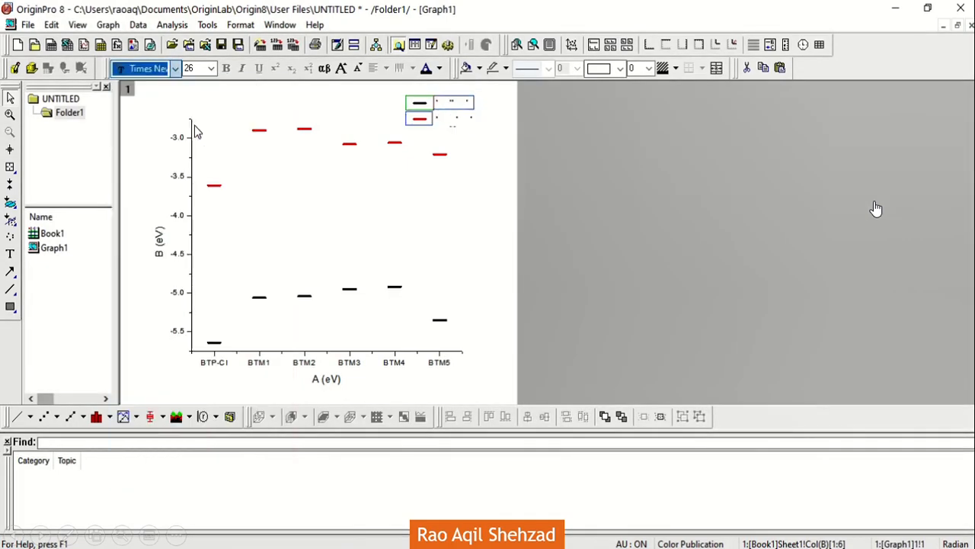
{"action": "left_click", "coordinate": [482, 175]}
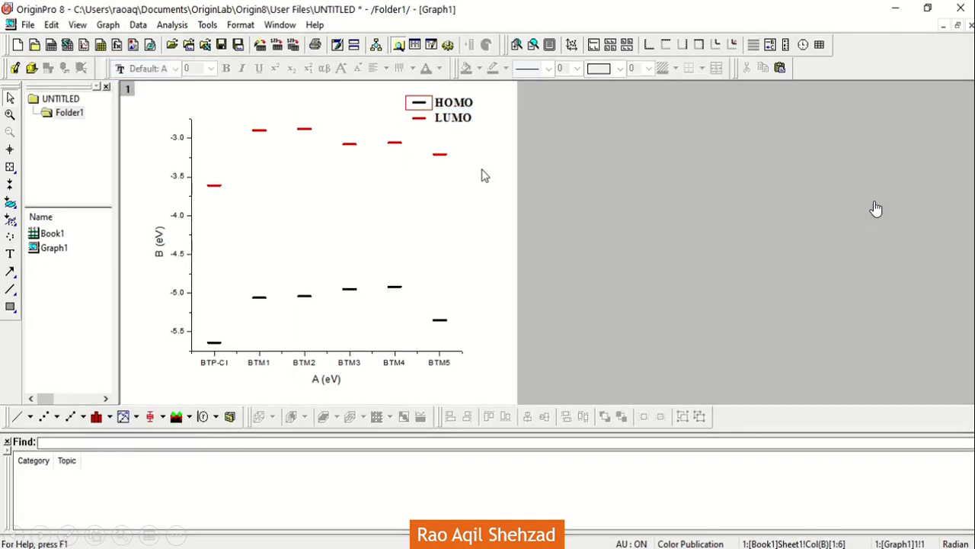
Step: Set the B(Y) plot's symbol/line interface to draw the line in front and confirm the plot settings
{"action": "double_click", "coordinate": [426, 108]}
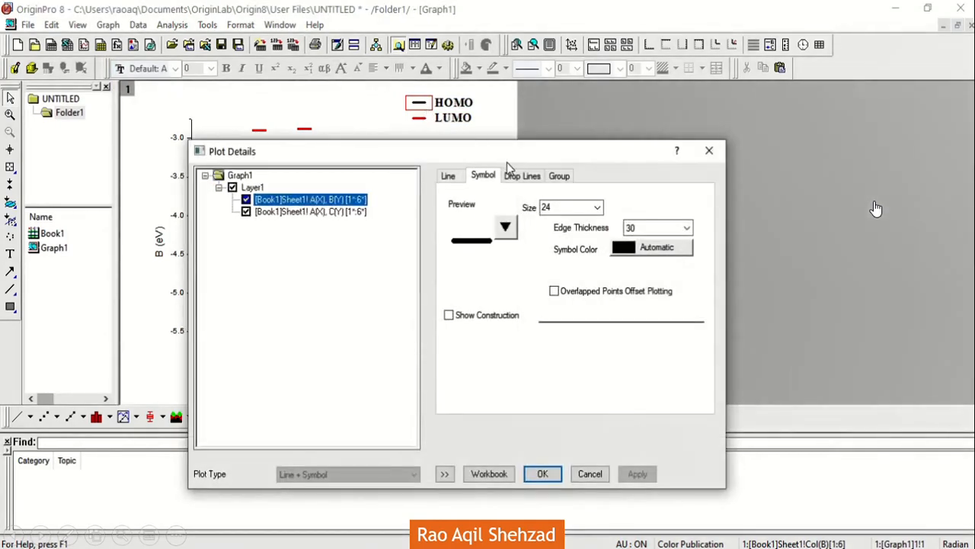
{"action": "left_click", "coordinate": [520, 176]}
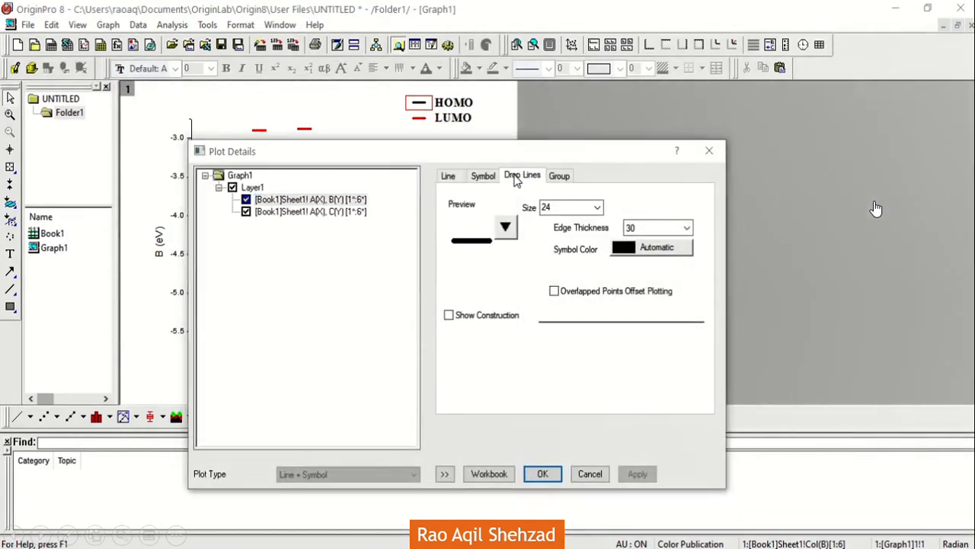
{"action": "left_click", "coordinate": [450, 176]}
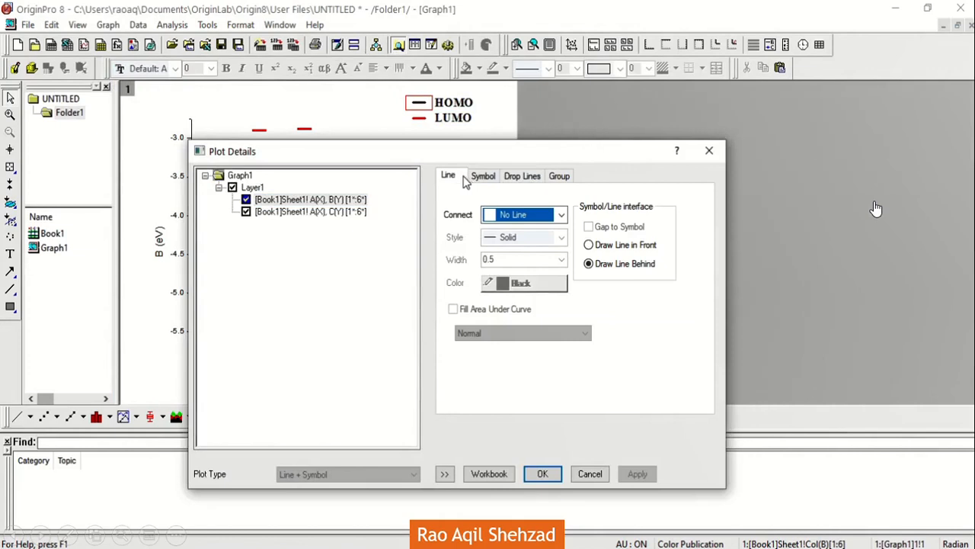
{"action": "left_click", "coordinate": [607, 246]}
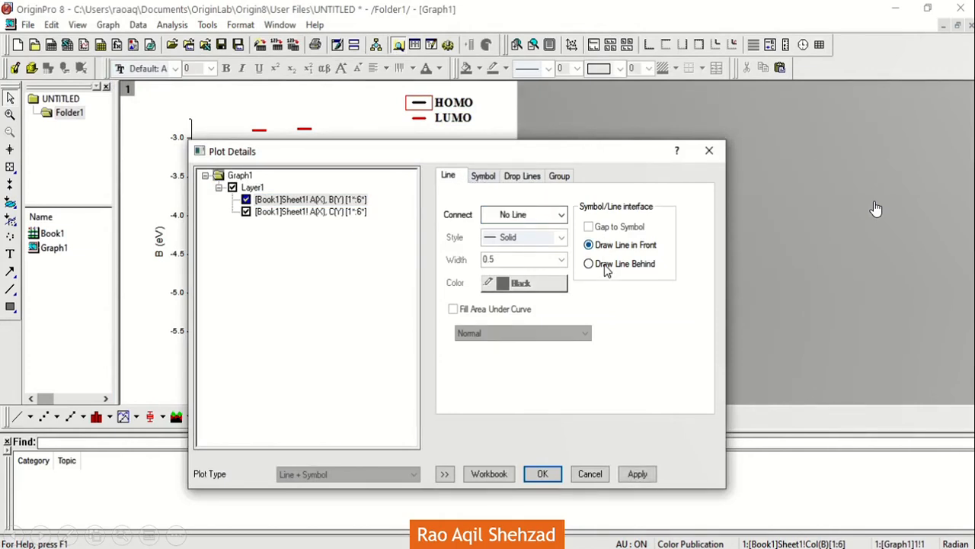
{"action": "left_click", "coordinate": [543, 473]}
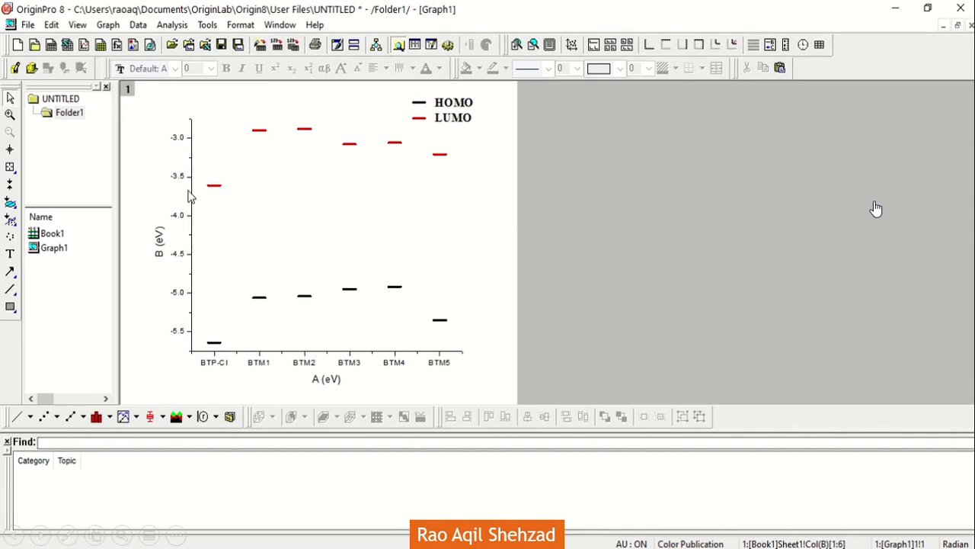
Step: Set the horizontal axis's number of minor ticks to 0 and apply it
{"action": "left_click", "coordinate": [285, 353]}
{"action": "double_click", "coordinate": [284, 355]}
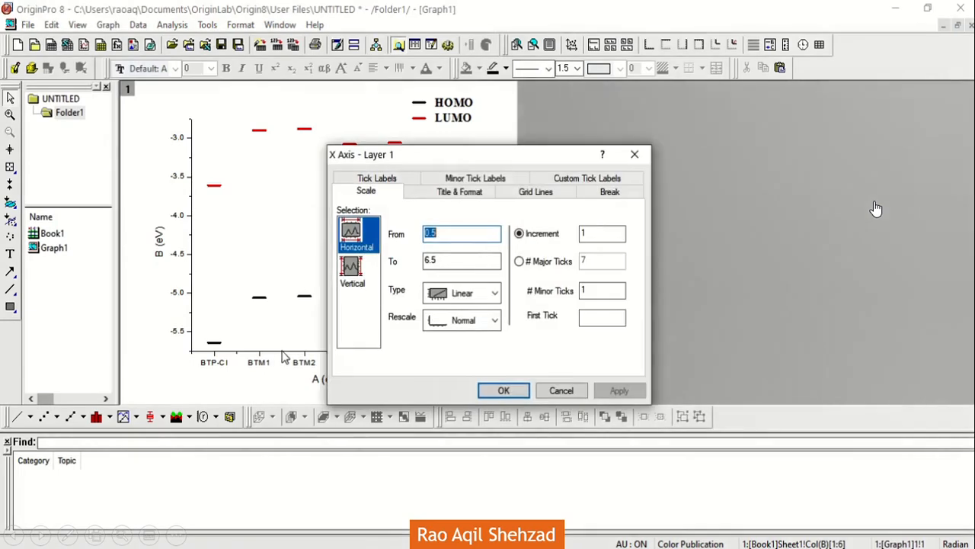
{"action": "double_click", "coordinate": [587, 290]}
{"action": "type", "text": "0"}
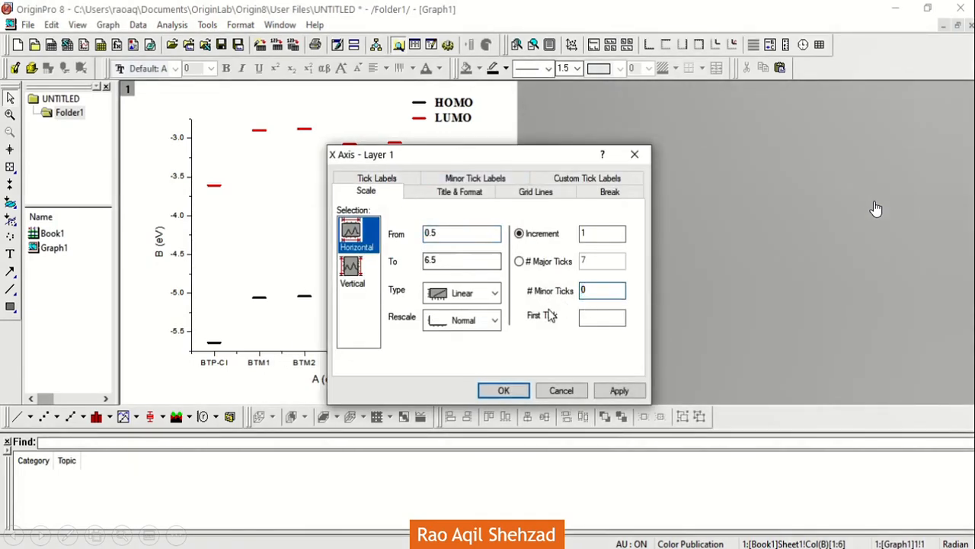
{"action": "left_click", "coordinate": [619, 390]}
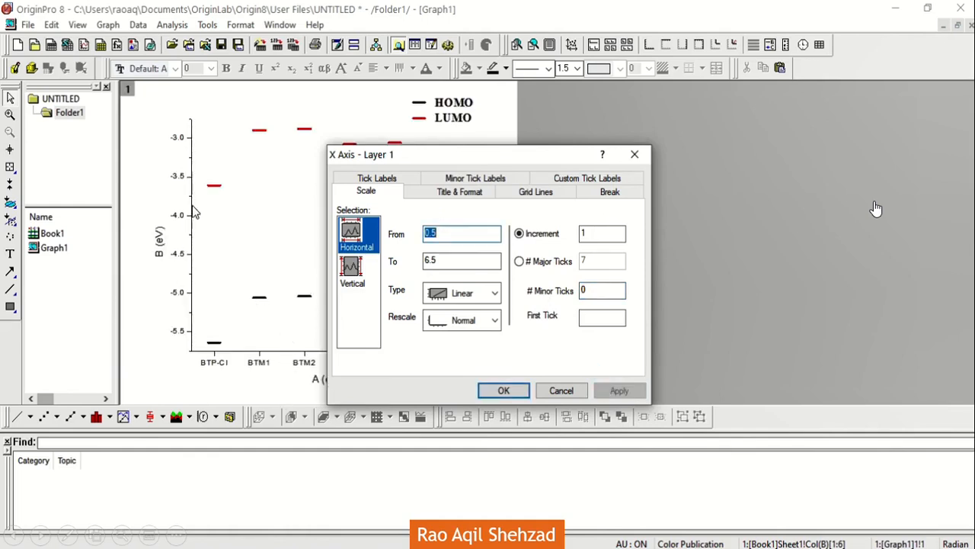
Step: Set the vertical axis scale to run from -6.75 to -3 and apply it
{"action": "left_click", "coordinate": [353, 270]}
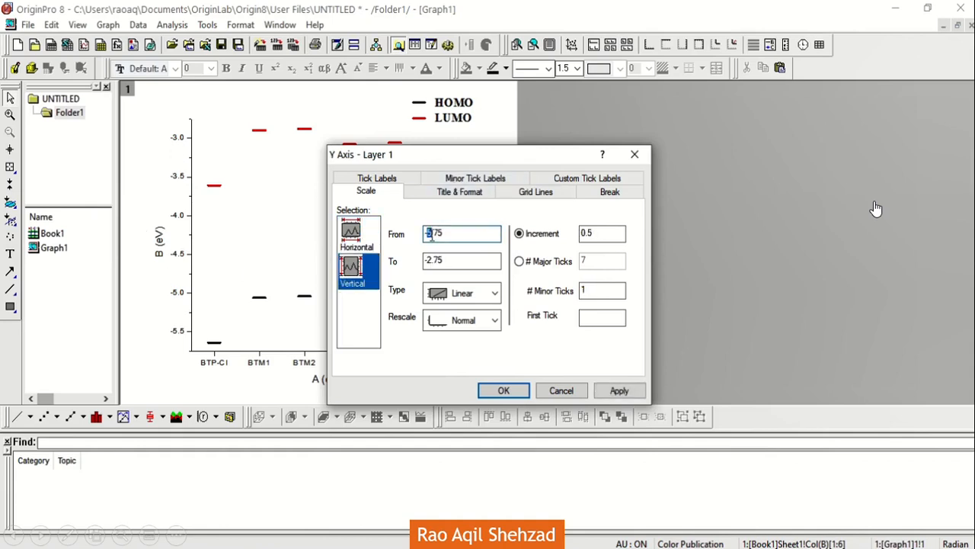
{"action": "left_click", "coordinate": [432, 260]}
{"action": "left_click", "coordinate": [439, 261]}
{"action": "left_click_drag", "start_coordinate": [428, 261], "coordinate": [444, 260]}
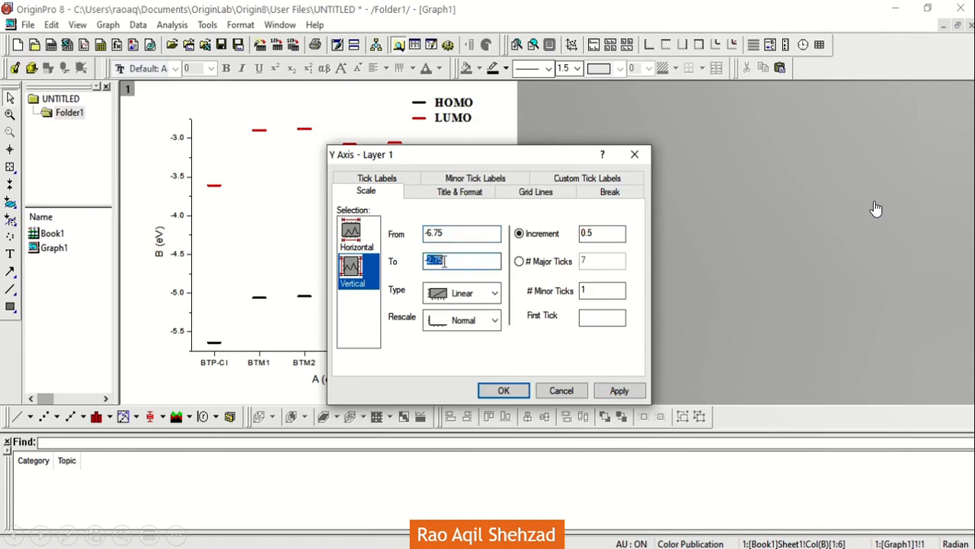
{"action": "type", "text": "-3"}
{"action": "left_click", "coordinate": [615, 391]}
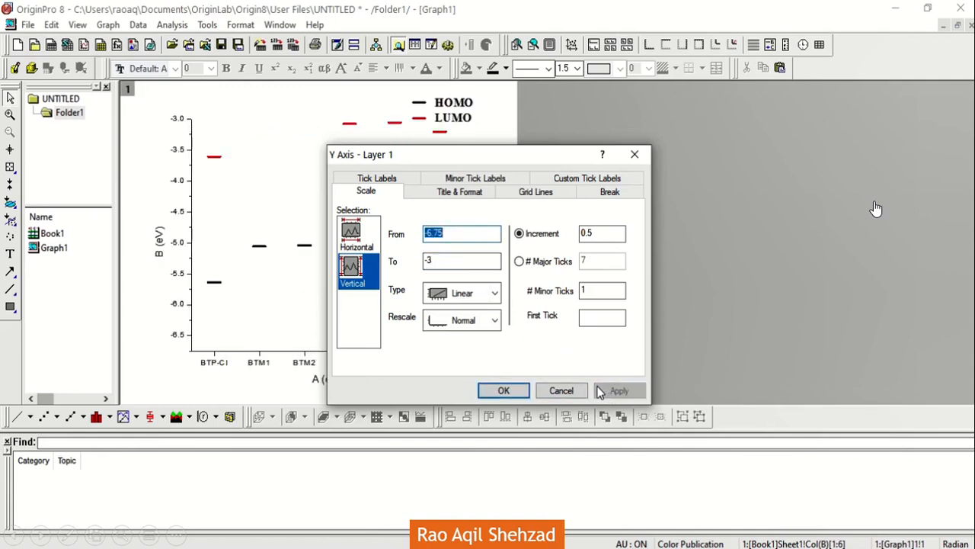
Step: Set the vertical axis's start value to -6 and apply it
{"action": "left_click", "coordinate": [462, 237]}
{"action": "key", "text": "BackSpace"}
{"action": "key", "text": "BackSpace"}
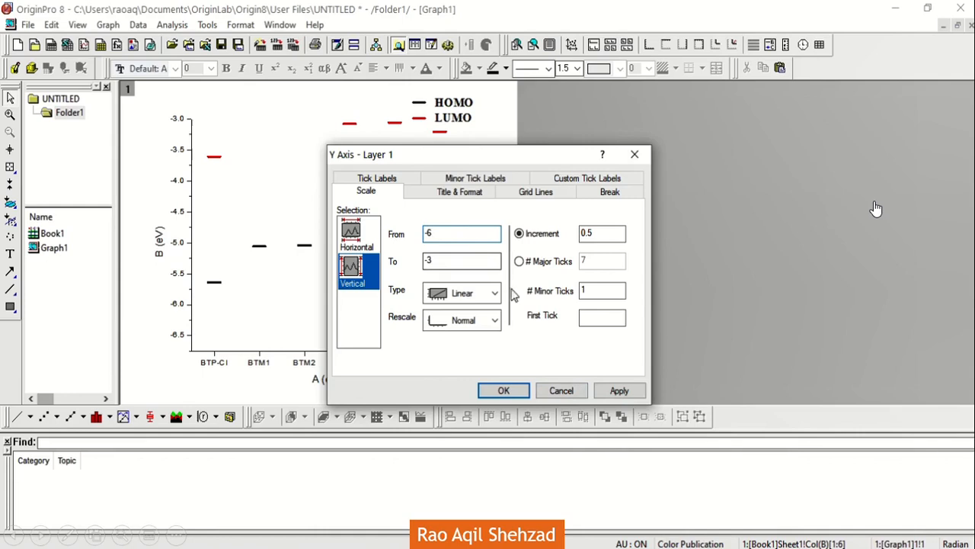
{"action": "left_click", "coordinate": [601, 389]}
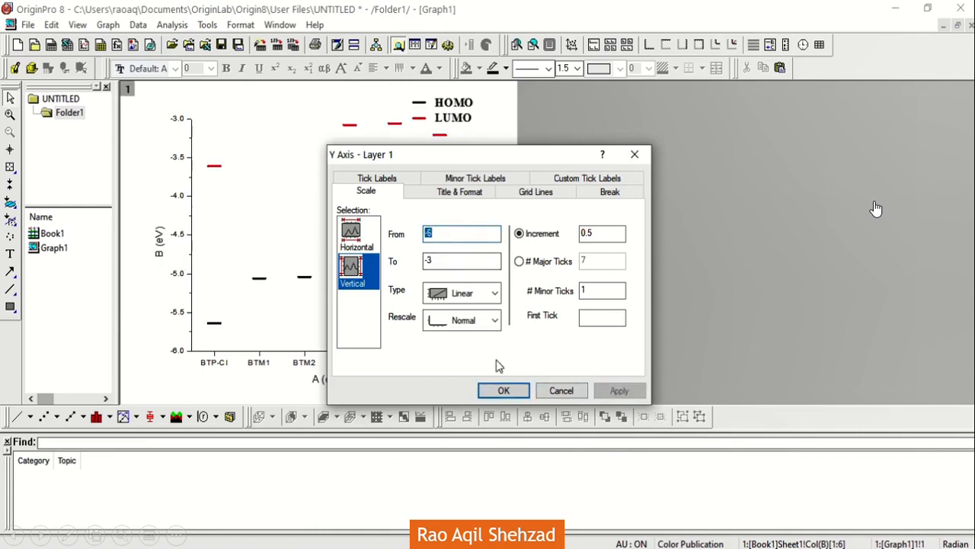
Step: Set the vertical axis's end value to -2.5 and apply it
{"action": "left_click", "coordinate": [444, 261]}
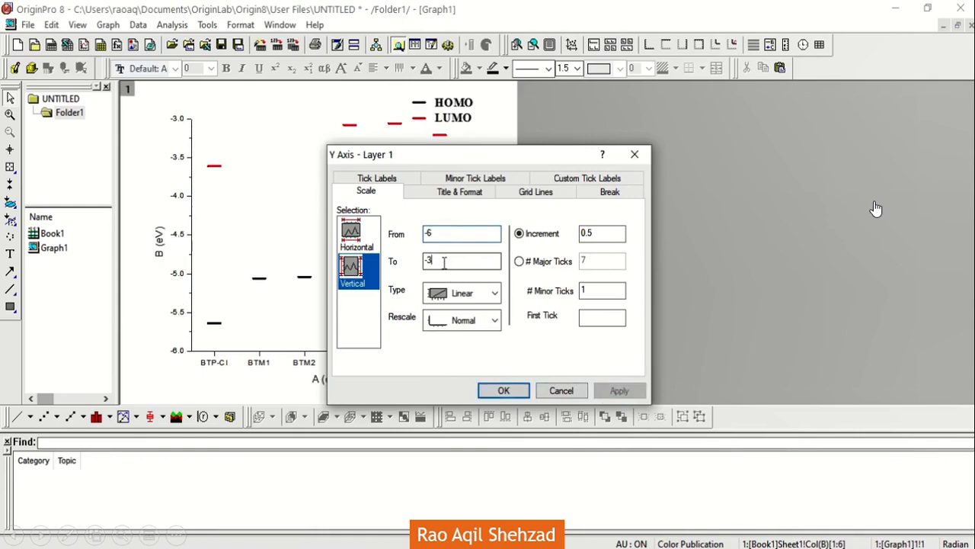
{"action": "key", "text": "BackSpace"}
{"action": "type", "text": "2.5"}
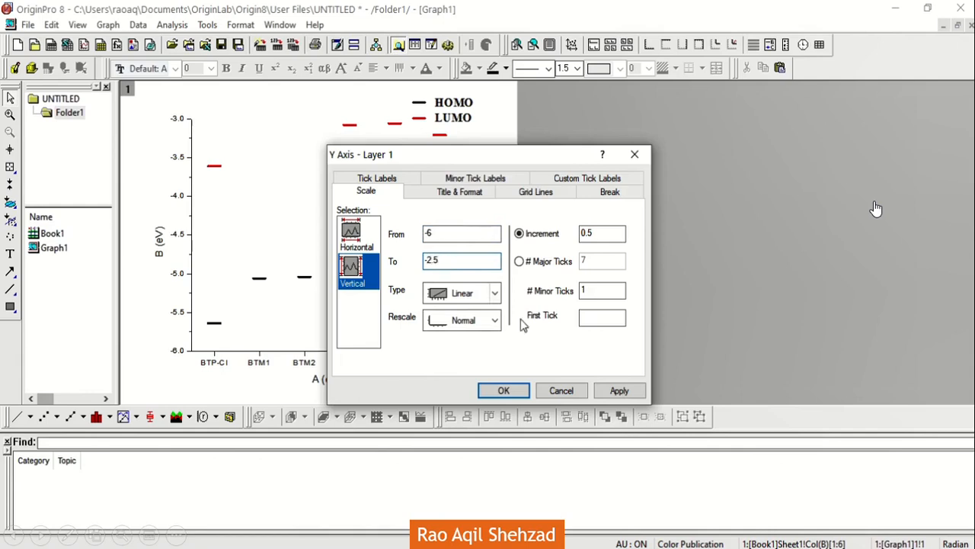
{"action": "left_click", "coordinate": [610, 390]}
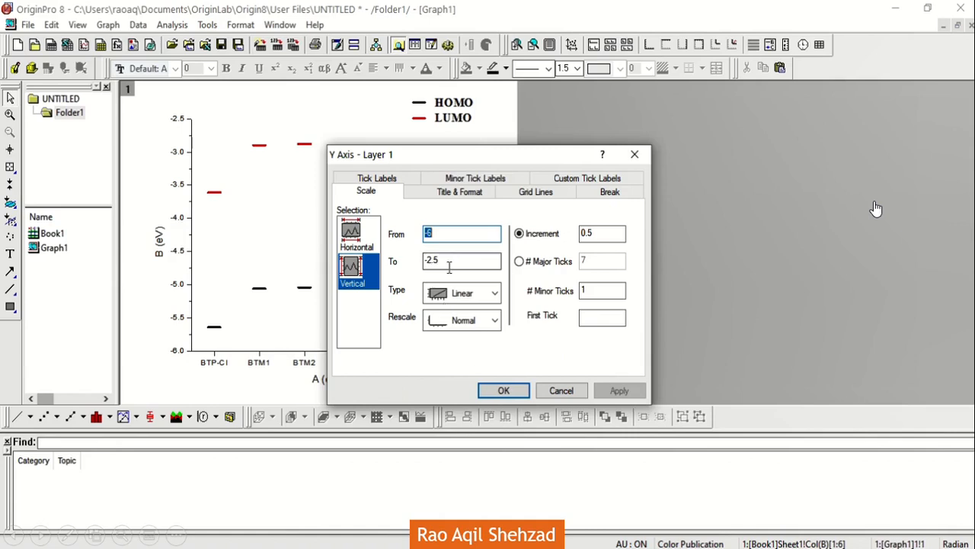
Step: Set the vertical axis's end value to -2 and apply it
{"action": "key", "text": "BackSpace"}
{"action": "key", "text": "BackSpace"}
{"action": "left_click", "coordinate": [619, 391]}
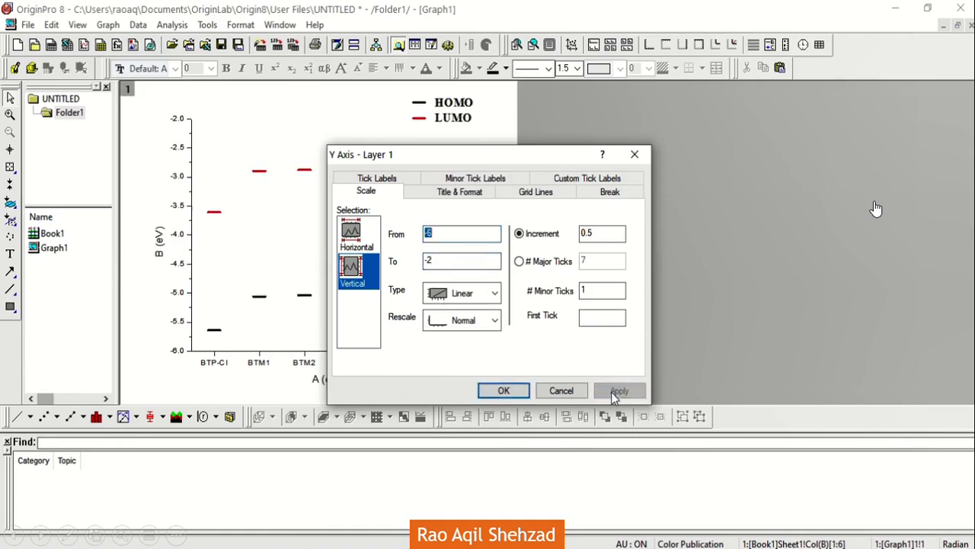
Step: Set the vertical axis's major tick increment to 1, apply it and close the axis settings
{"action": "type", "text": "-6"}
{"action": "left_click", "coordinate": [587, 233]}
{"action": "type", "text": "1"}
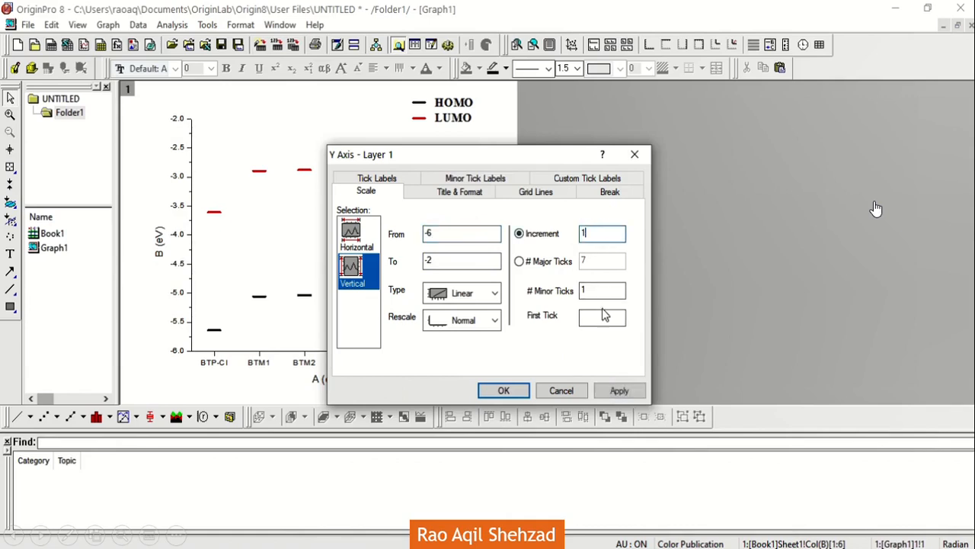
{"action": "left_click", "coordinate": [618, 391]}
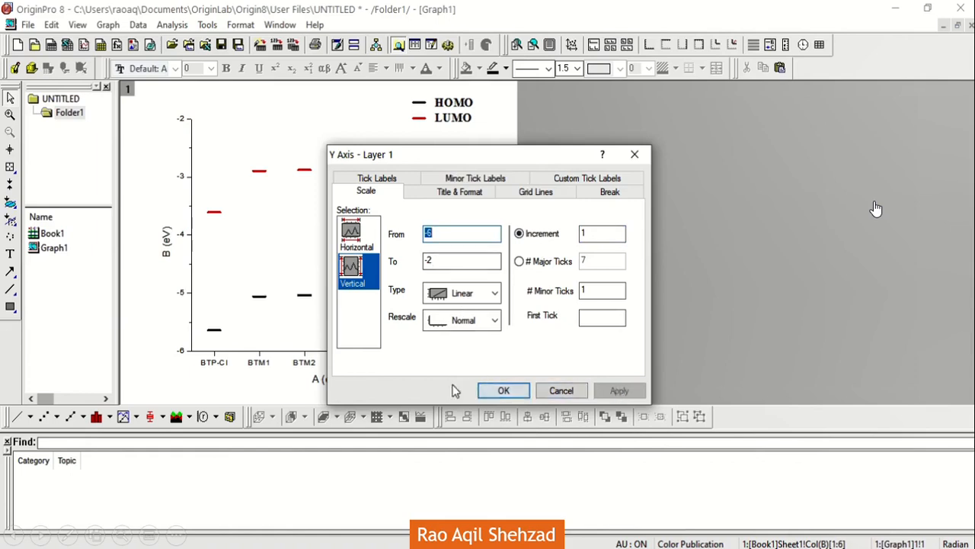
{"action": "left_click_drag", "start_coordinate": [407, 157], "coordinate": [587, 139]}
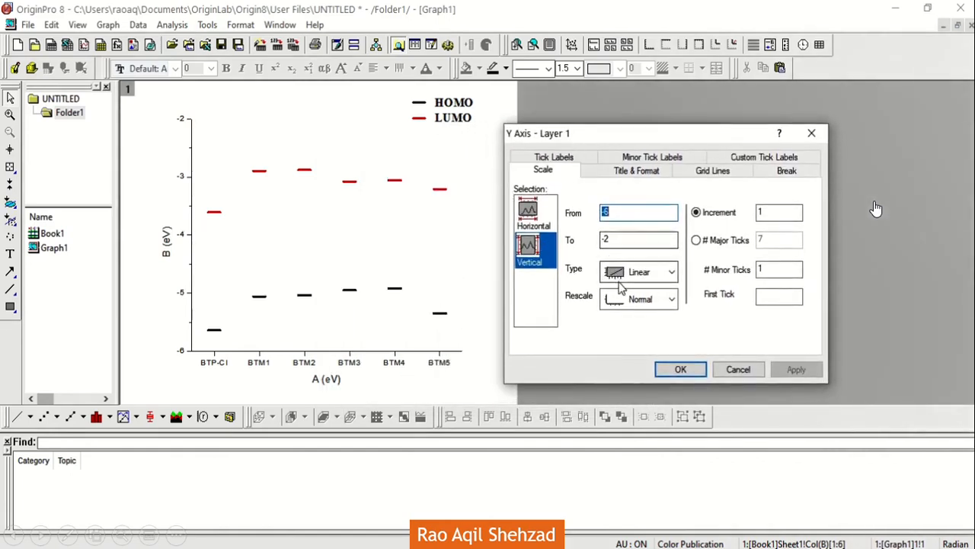
{"action": "left_click", "coordinate": [674, 369]}
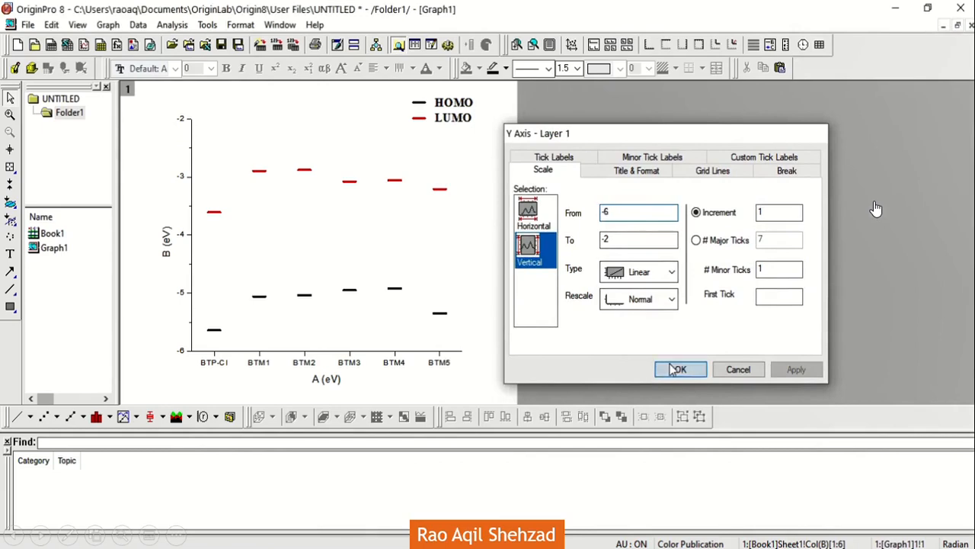
Step: Add a linked layer with a top X axis and a right Y axis to the graph
{"action": "right_click", "coordinate": [356, 150]}
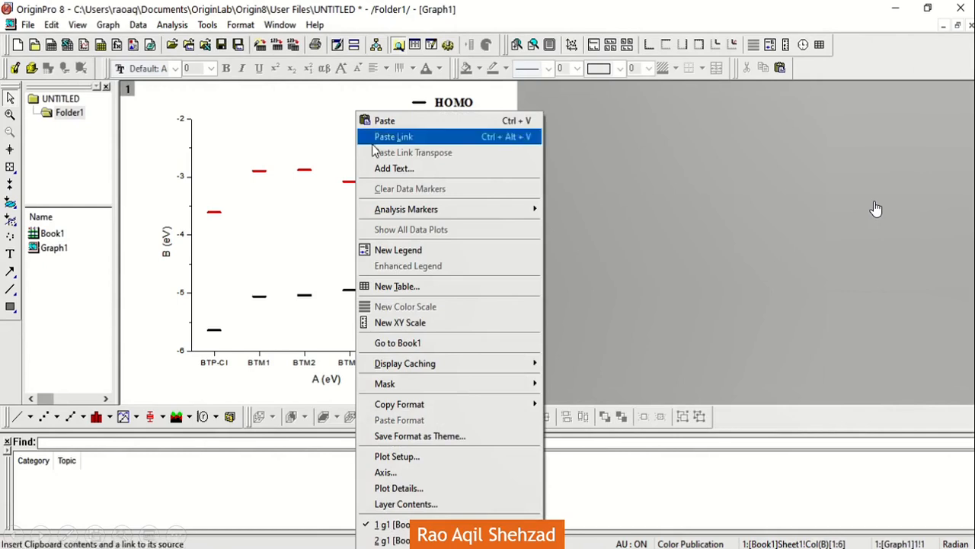
{"action": "right_click", "coordinate": [571, 273]}
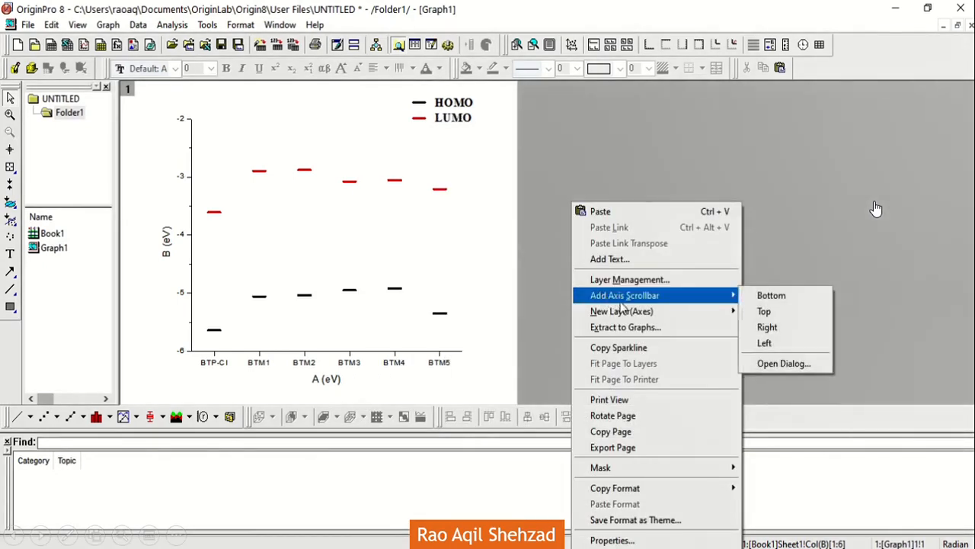
{"action": "mouse_move", "coordinate": [634, 314]}
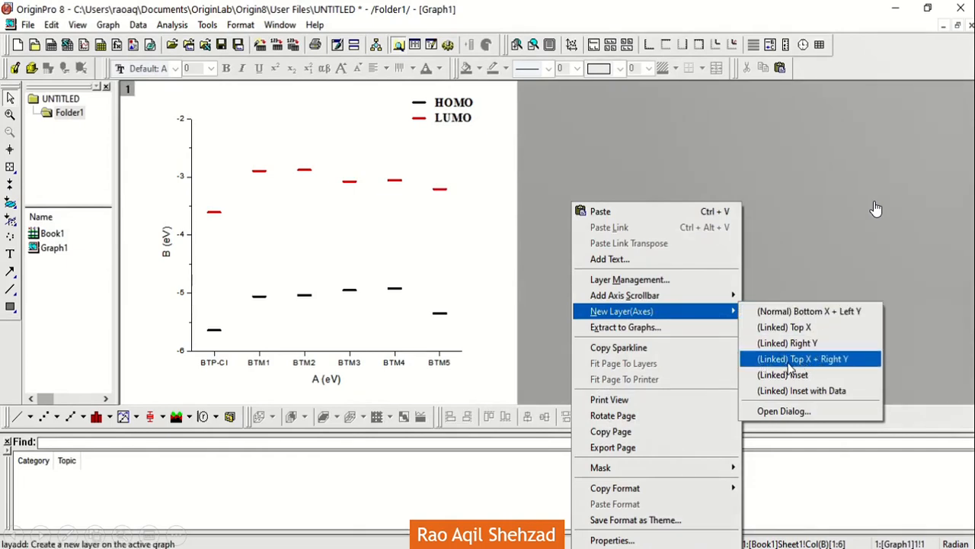
{"action": "left_click", "coordinate": [711, 116]}
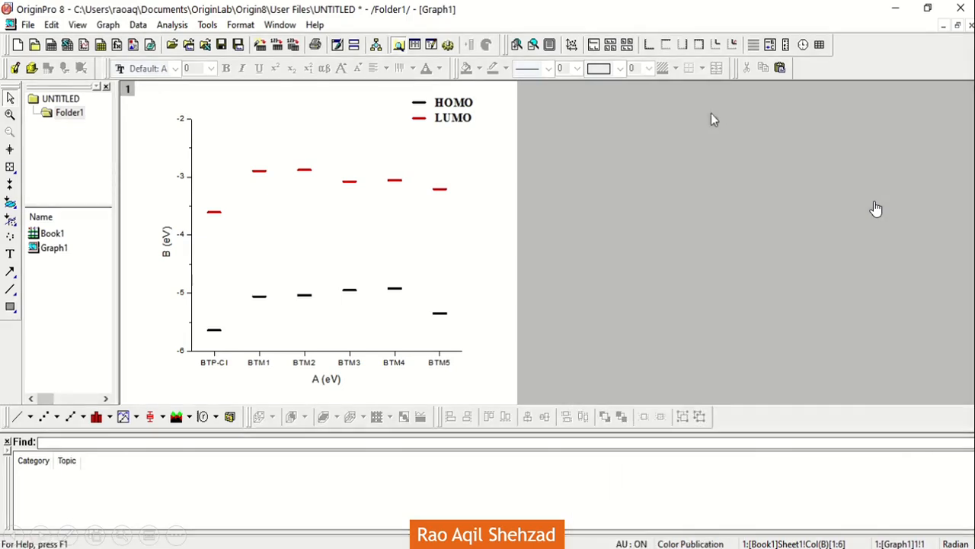
{"action": "left_click", "coordinate": [700, 52]}
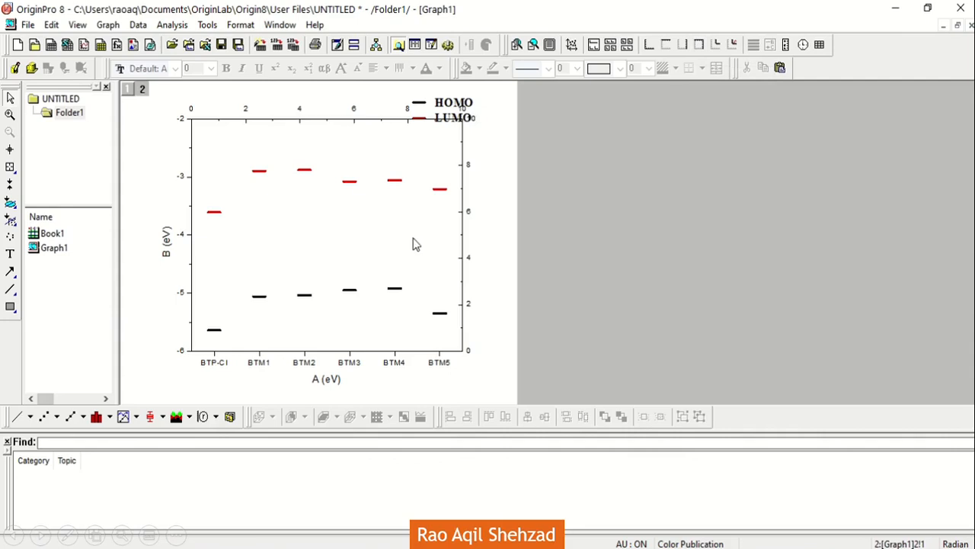
Step: Delete the tick labels of the linked layer's top and right axes
{"action": "left_click", "coordinate": [349, 112]}
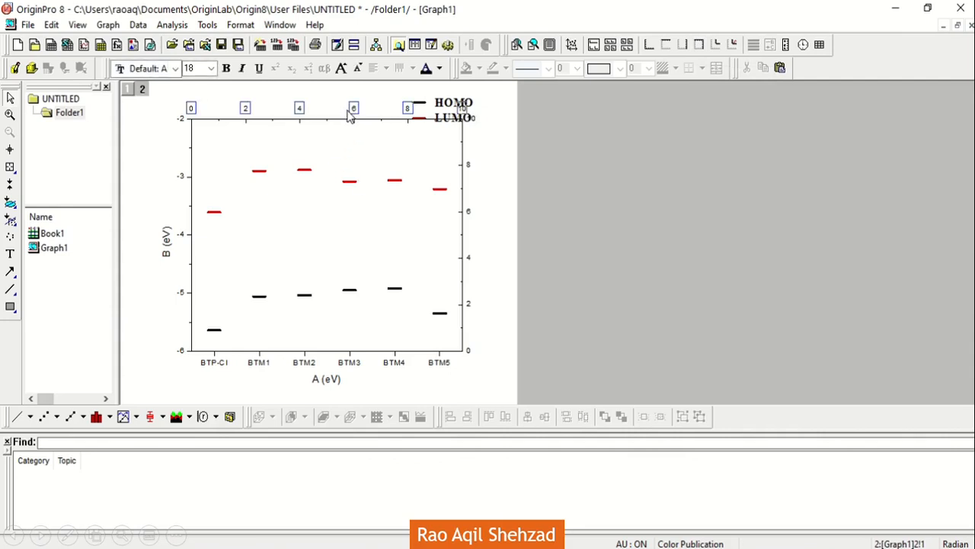
{"action": "right_click", "coordinate": [349, 114]}
{"action": "left_click", "coordinate": [289, 112]}
{"action": "left_click", "coordinate": [293, 109]}
{"action": "right_click", "coordinate": [298, 112]}
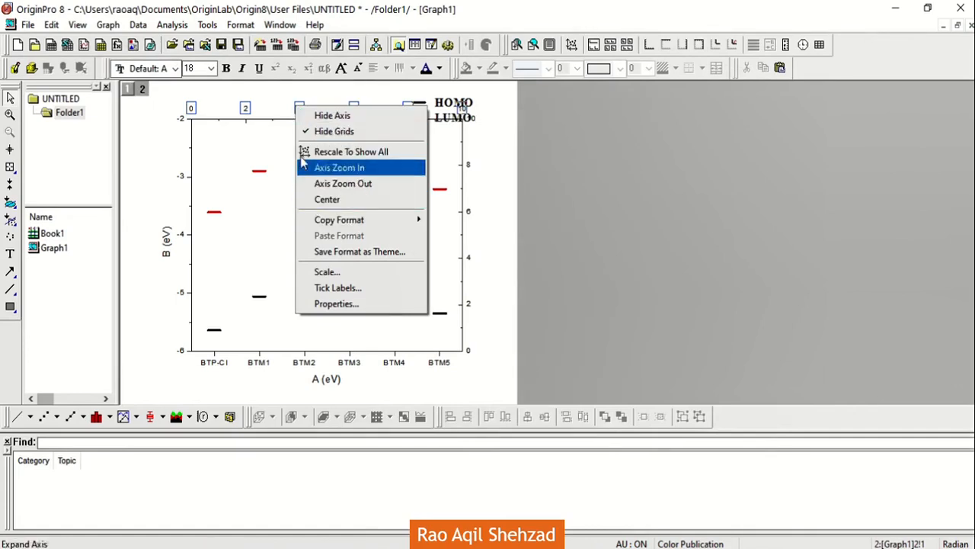
{"action": "left_click", "coordinate": [248, 113]}
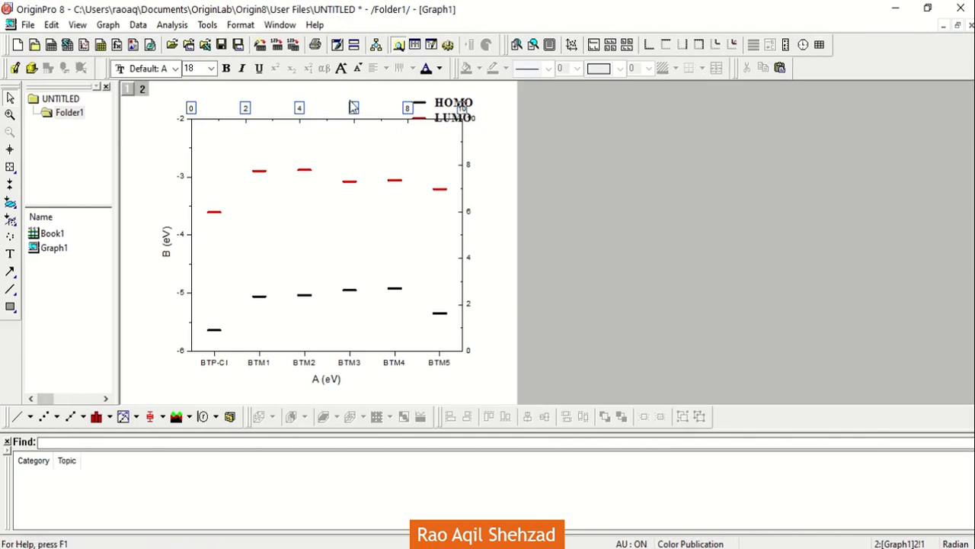
{"action": "key", "text": "Delete"}
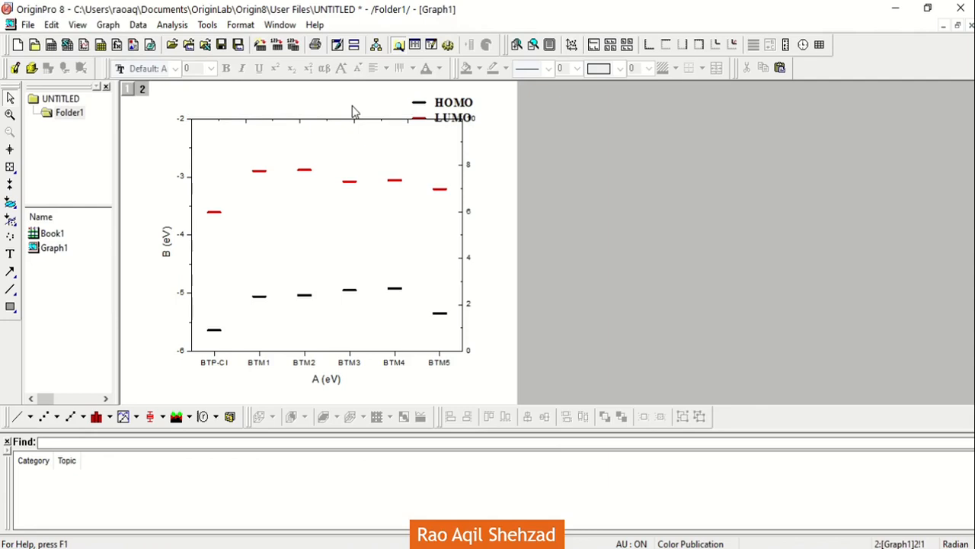
{"action": "left_click", "coordinate": [468, 164]}
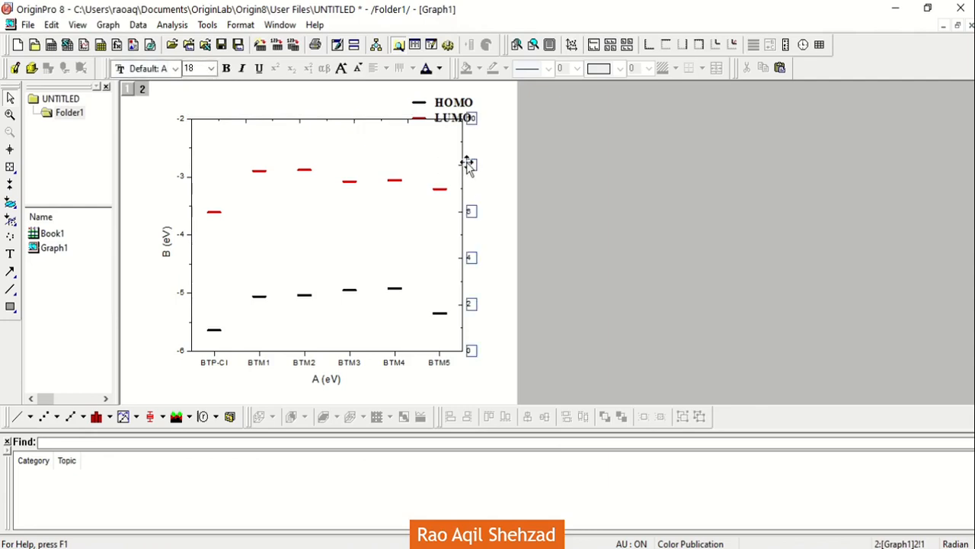
{"action": "key", "text": "Delete"}
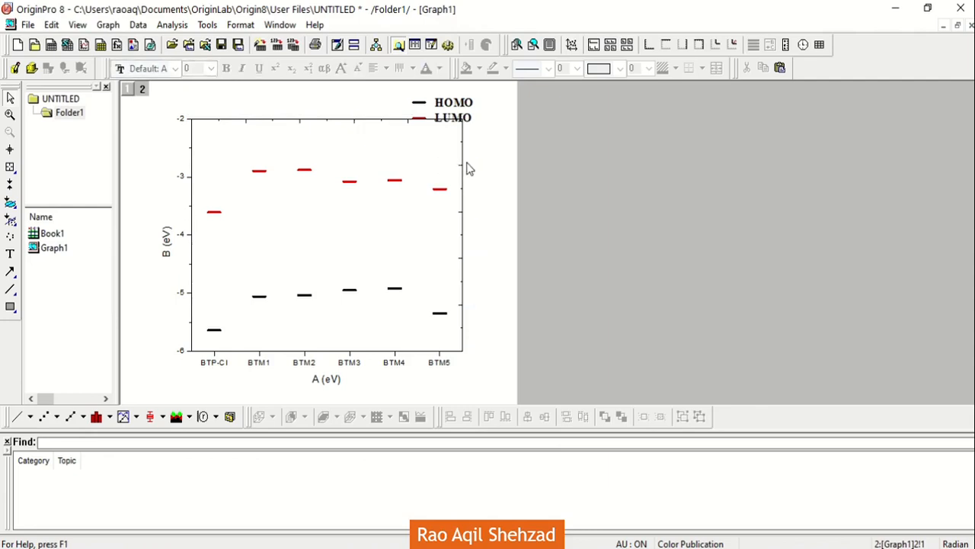
Step: Set the top X axis of layer 2 to end at 2 with 0 minor ticks
{"action": "double_click", "coordinate": [364, 119]}
{"action": "double_click", "coordinate": [446, 258]}
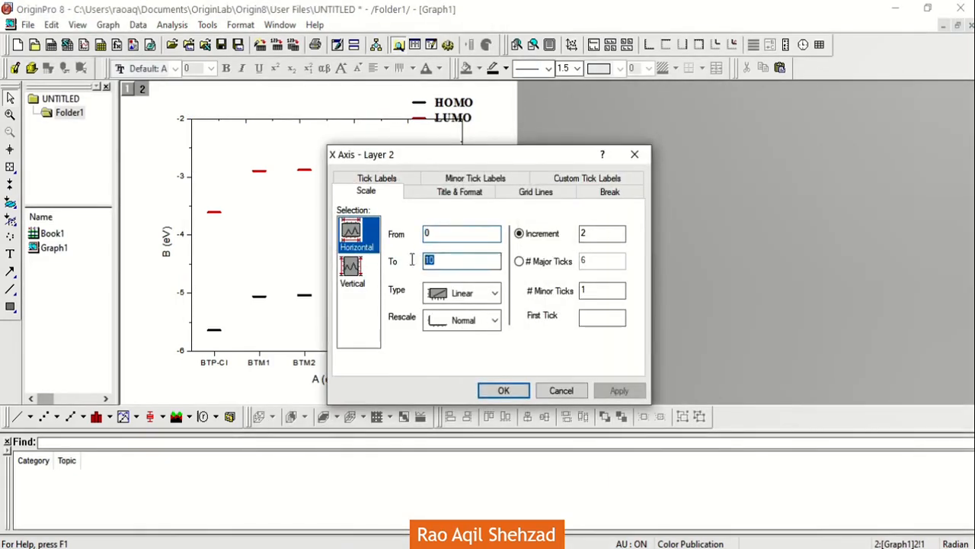
{"action": "type", "text": "2"}
{"action": "double_click", "coordinate": [598, 291]}
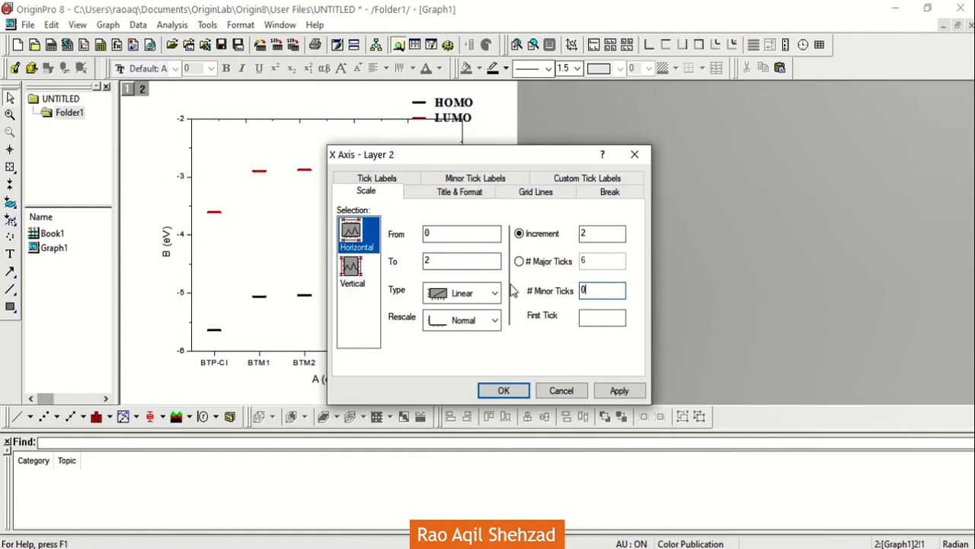
{"action": "left_click", "coordinate": [488, 390]}
Step: Set the right Y axis of layer 2 to end at 2 with 0 minor ticks
{"action": "double_click", "coordinate": [462, 268]}
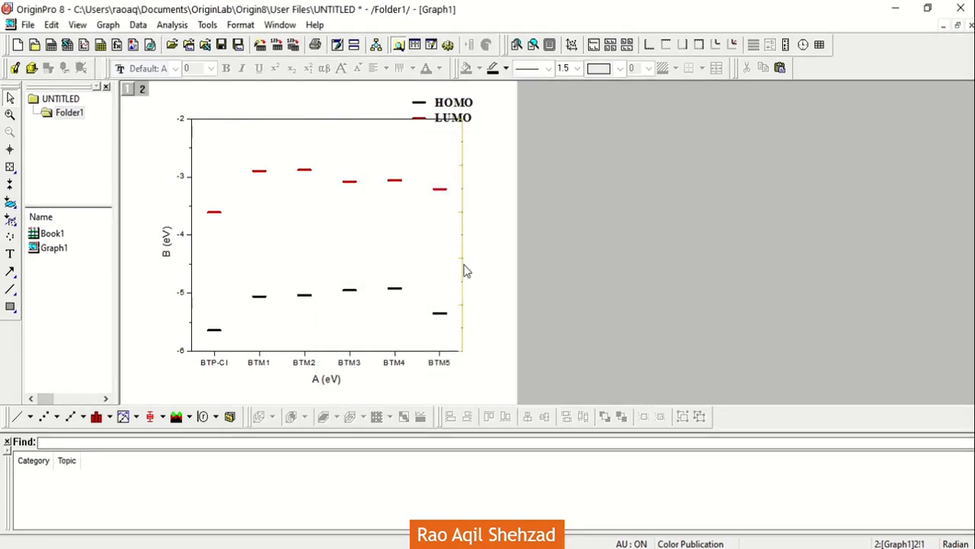
{"action": "double_click", "coordinate": [462, 260]}
{"action": "type", "text": "2"}
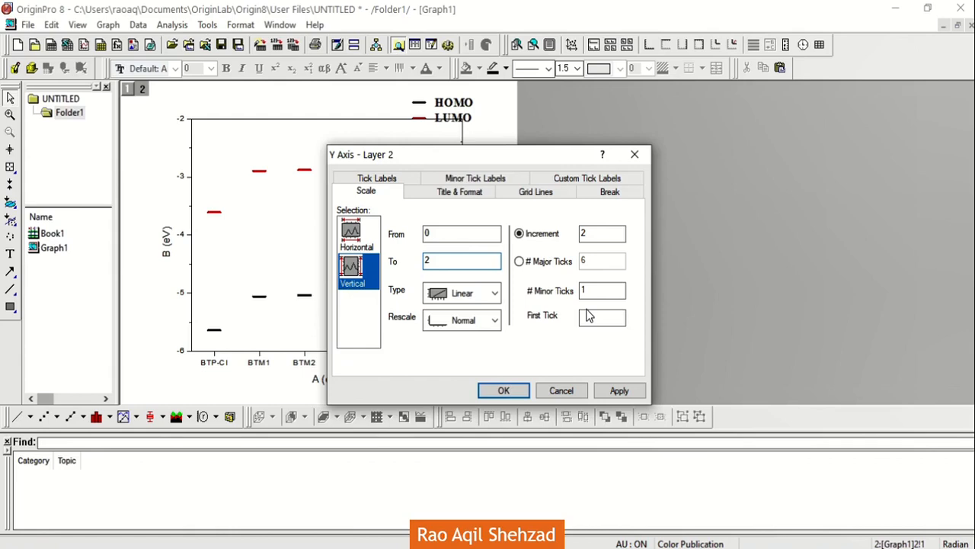
{"action": "double_click", "coordinate": [602, 291]}
{"action": "type", "text": "0"}
{"action": "left_click", "coordinate": [503, 391]}
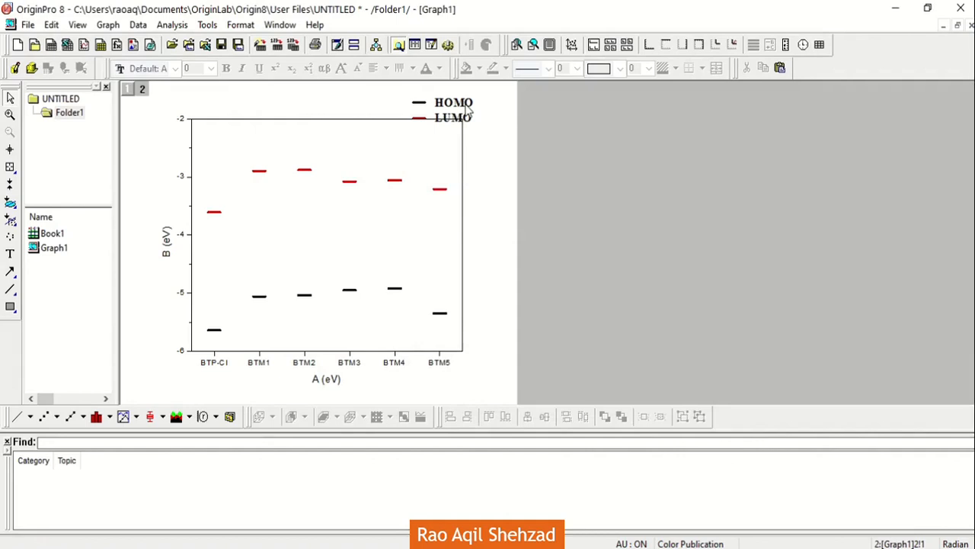
Step: Move the HOMO/LUMO legend inside the upper-right corner of the plot frame
{"action": "left_click_drag", "start_coordinate": [468, 109], "coordinate": [450, 131]}
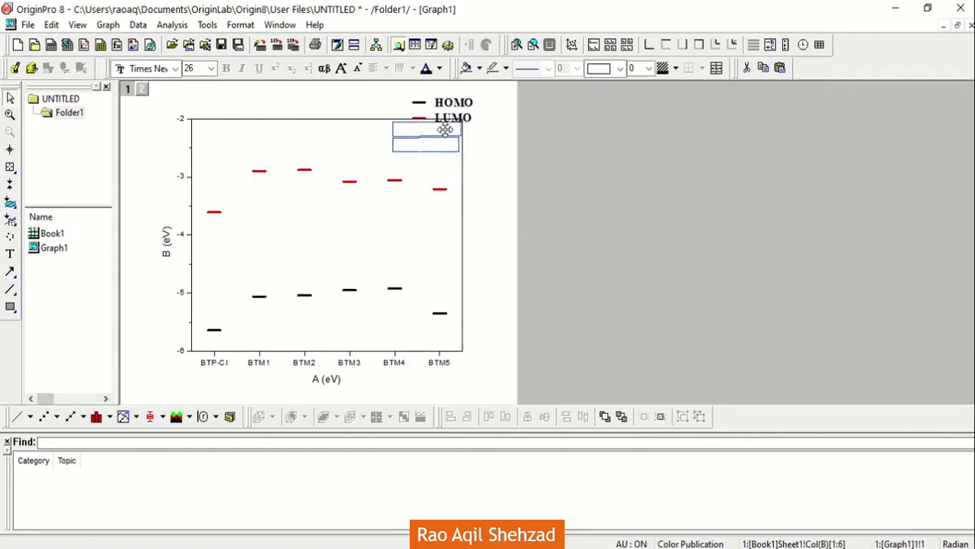
{"action": "left_click", "coordinate": [499, 146]}
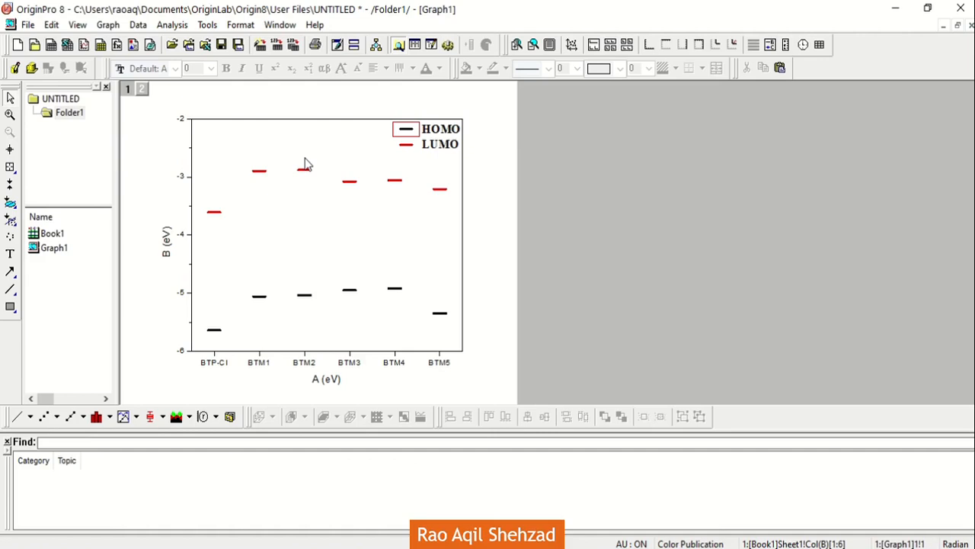
Step: Replace the vertical axis title with "Energy (eV)"
{"action": "double_click", "coordinate": [169, 244]}
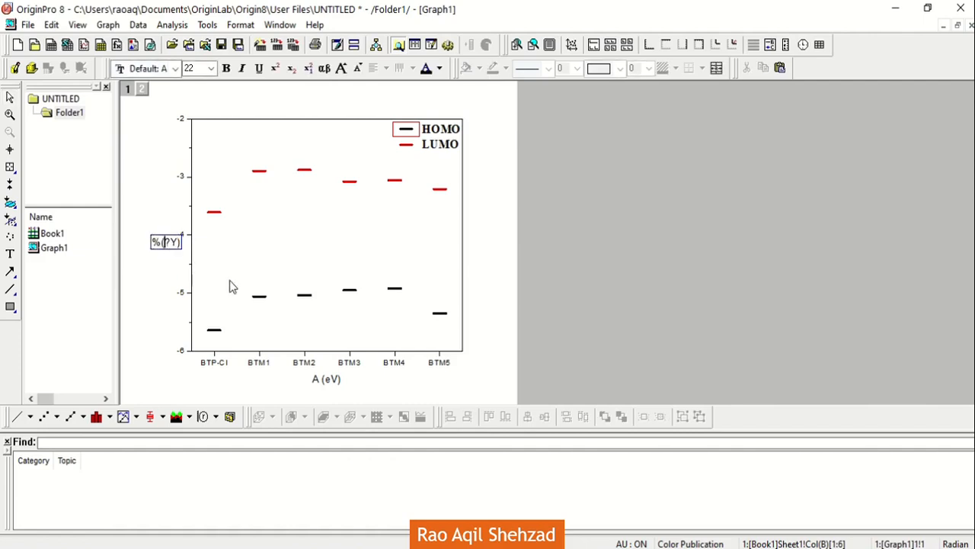
{"action": "key", "text": "ctrl+a"}
{"action": "type", "text": "Energy (eV"}
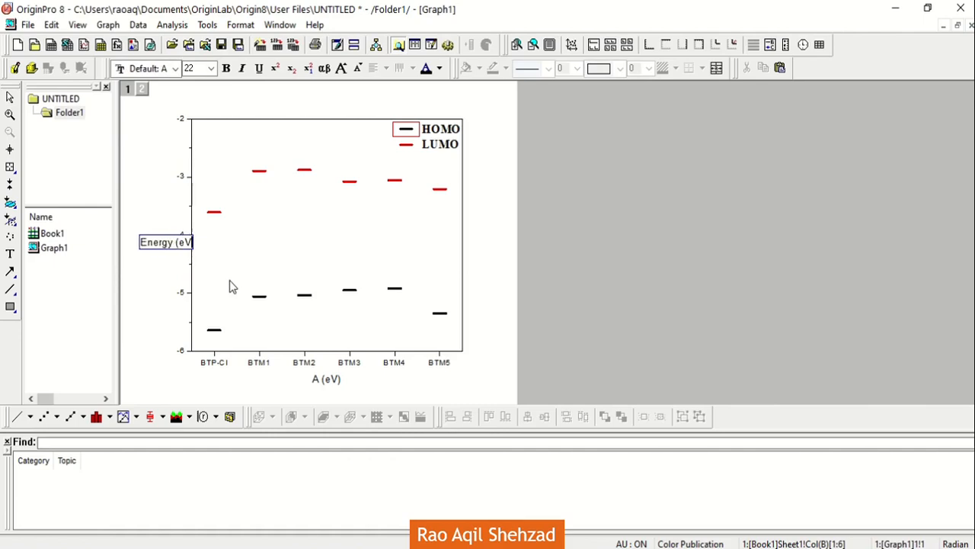
{"action": "type", "text": ")"}
Step: Format the whole vertical axis title as bold Times New Roman, size 28
{"action": "key", "text": "ctrl+a"}
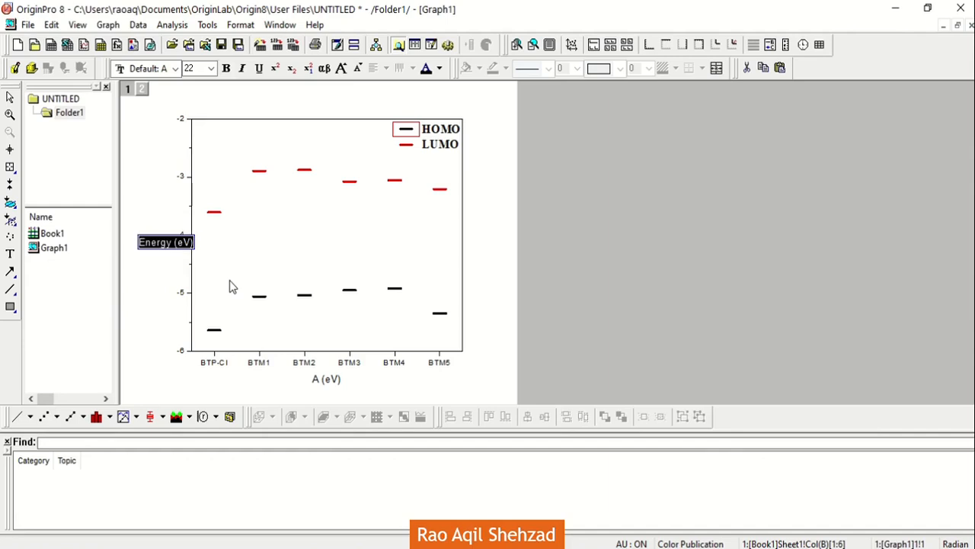
{"action": "left_click", "coordinate": [212, 68]}
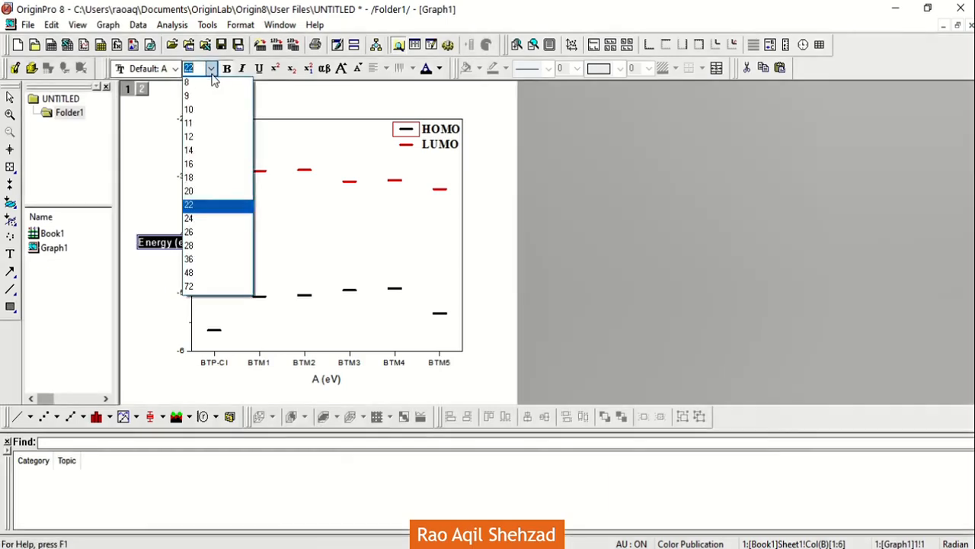
{"action": "left_click", "coordinate": [213, 247]}
{"action": "left_click", "coordinate": [176, 69]}
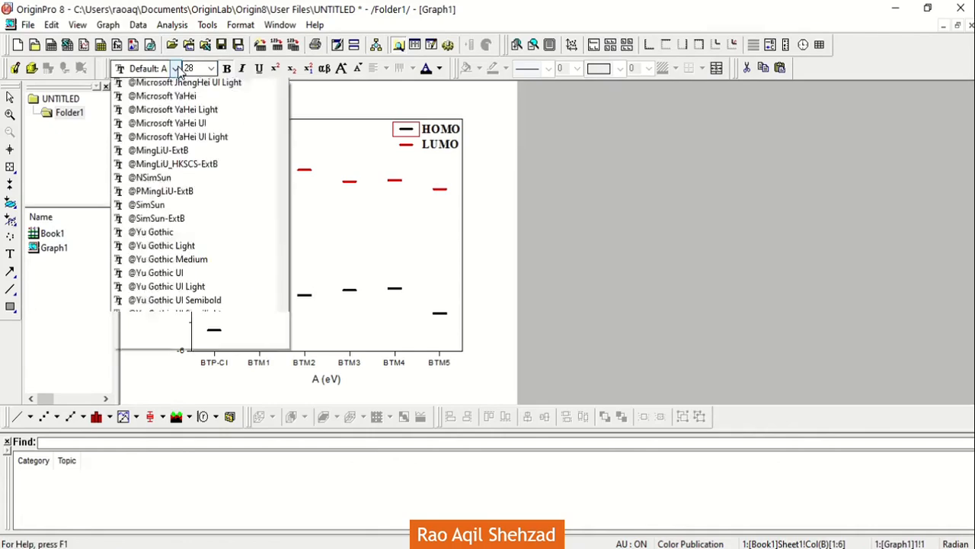
{"action": "left_click_drag", "start_coordinate": [280, 103], "coordinate": [280, 435]}
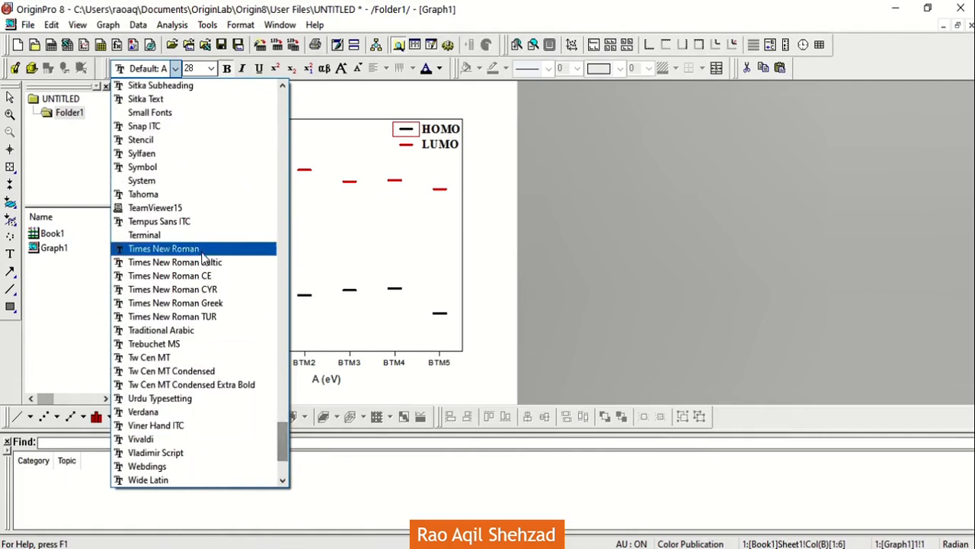
{"action": "left_click", "coordinate": [202, 252]}
{"action": "left_click", "coordinate": [537, 239]}
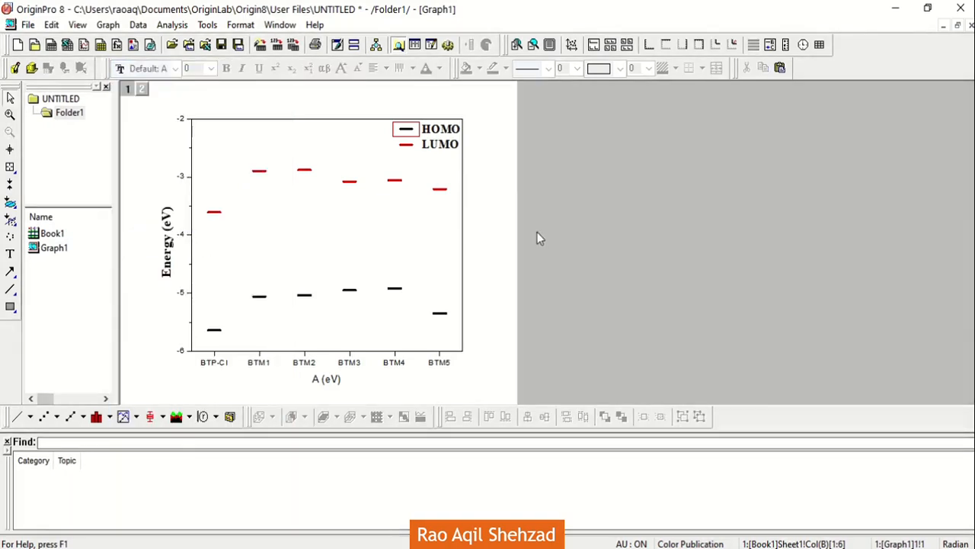
Step: Format the horizontal axis's molecule tick labels as bold Times New Roman, size 26
{"action": "left_click", "coordinate": [305, 366]}
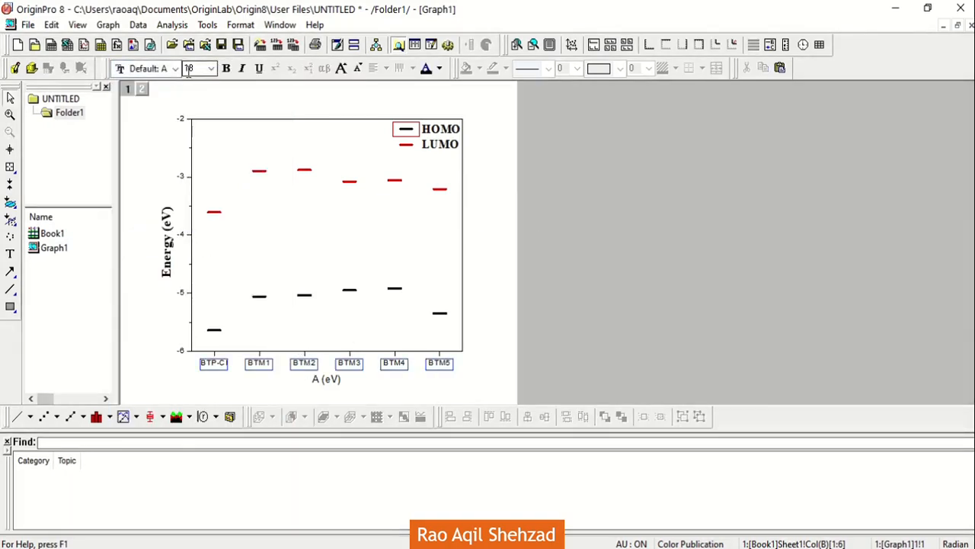
{"action": "left_click", "coordinate": [210, 69]}
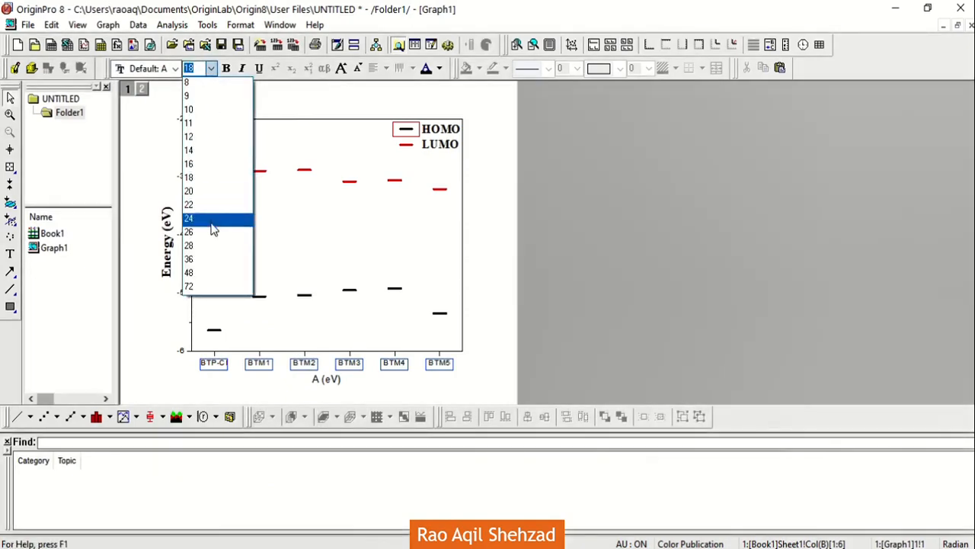
{"action": "left_click", "coordinate": [213, 238]}
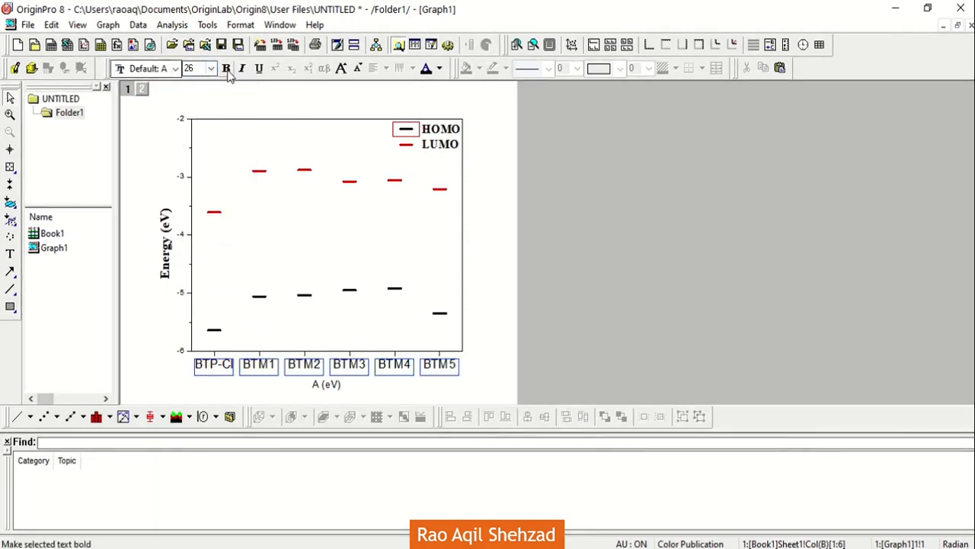
{"action": "left_click", "coordinate": [175, 68]}
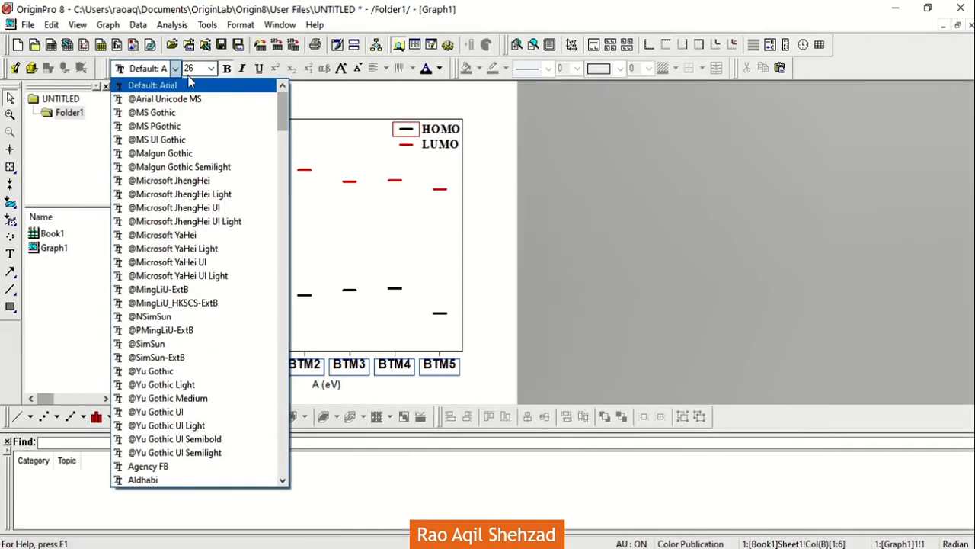
{"action": "left_click_drag", "start_coordinate": [279, 118], "coordinate": [278, 427]}
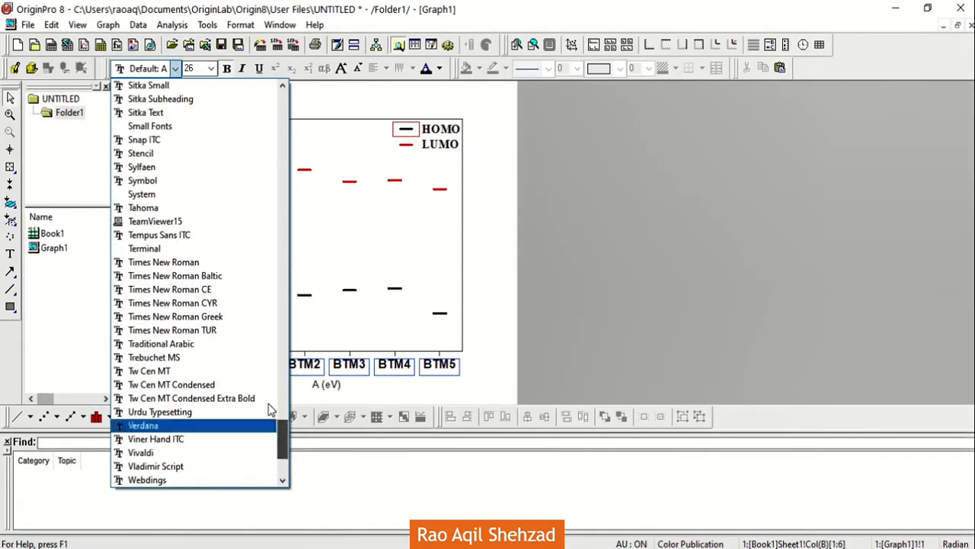
{"action": "left_click", "coordinate": [207, 261]}
{"action": "left_click", "coordinate": [508, 357]}
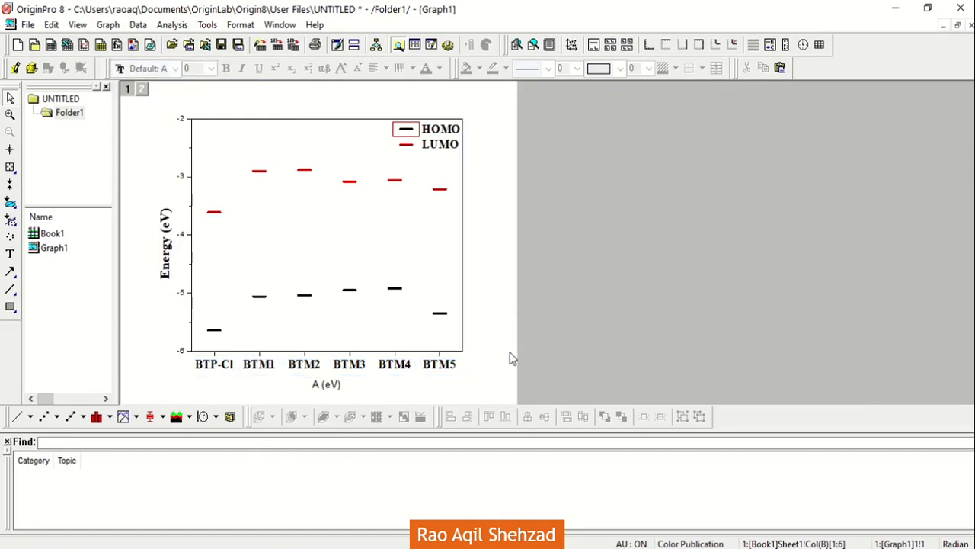
Step: Delete the horizontal axis title "A (eV)" and set the bottom axis line width to 3
{"action": "left_click", "coordinate": [326, 386]}
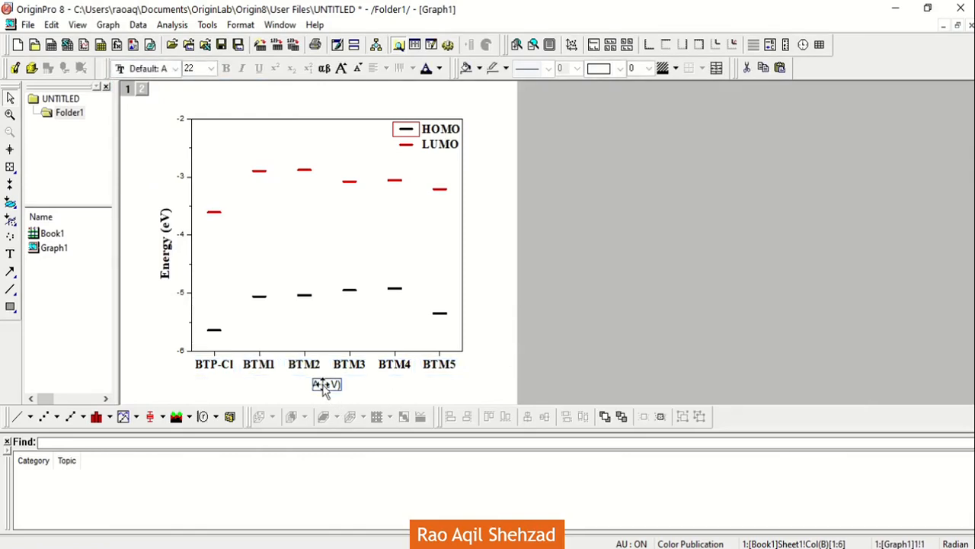
{"action": "key", "text": "Delete"}
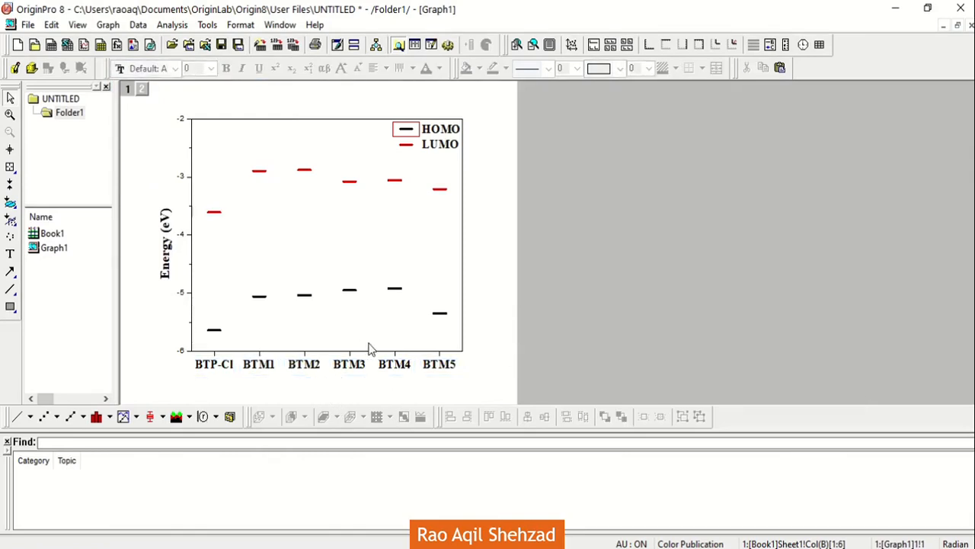
{"action": "left_click", "coordinate": [417, 352]}
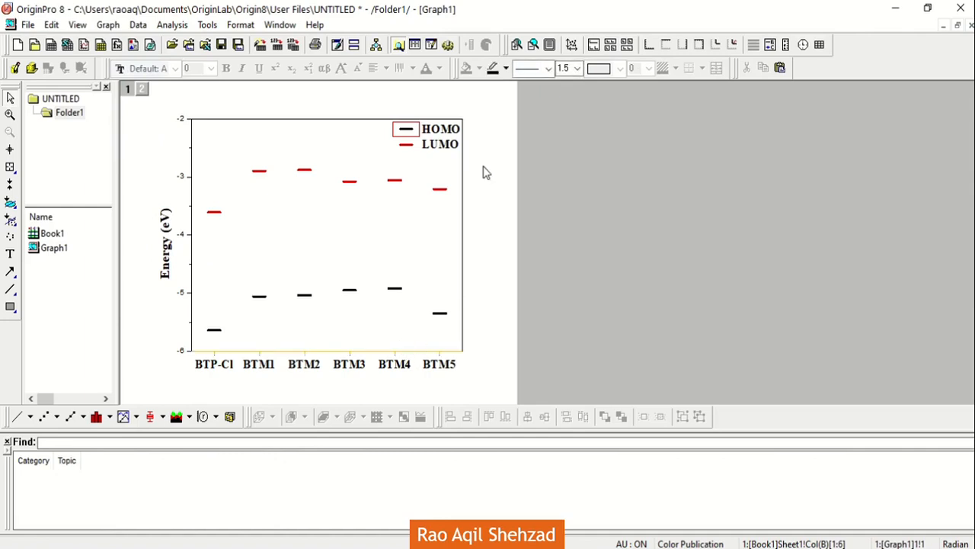
{"action": "left_click", "coordinate": [579, 69]}
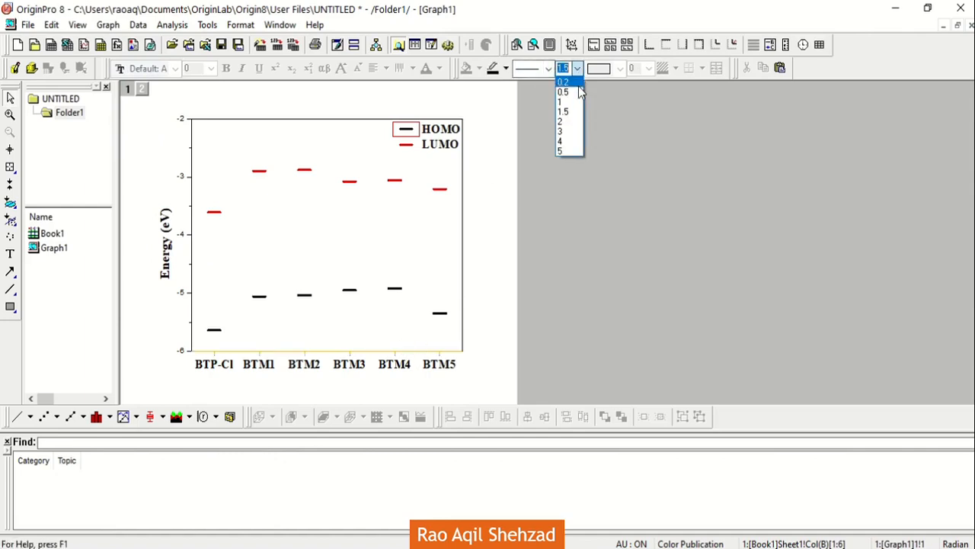
{"action": "left_click", "coordinate": [575, 134]}
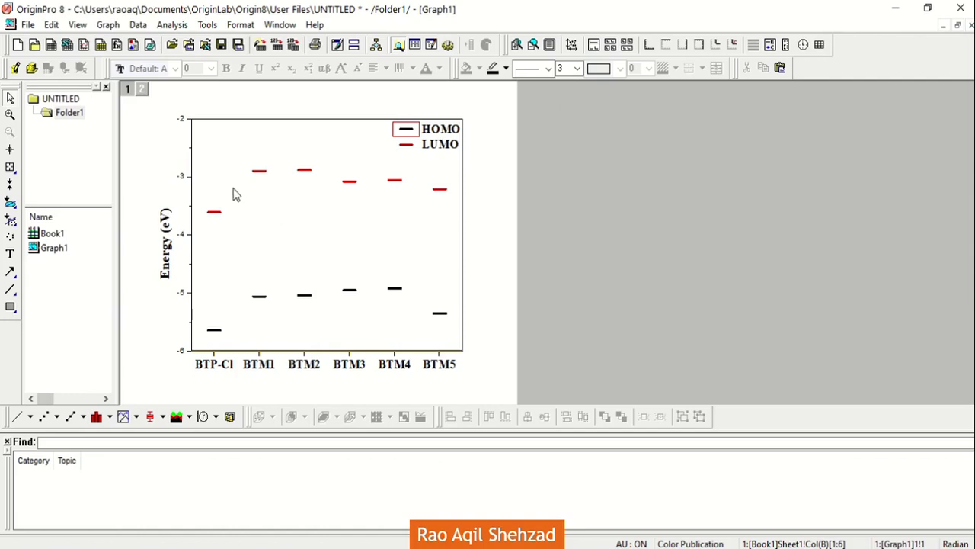
Step: Set the line width of the left, top and right axes of the plot frame to 3
{"action": "left_click", "coordinate": [191, 191]}
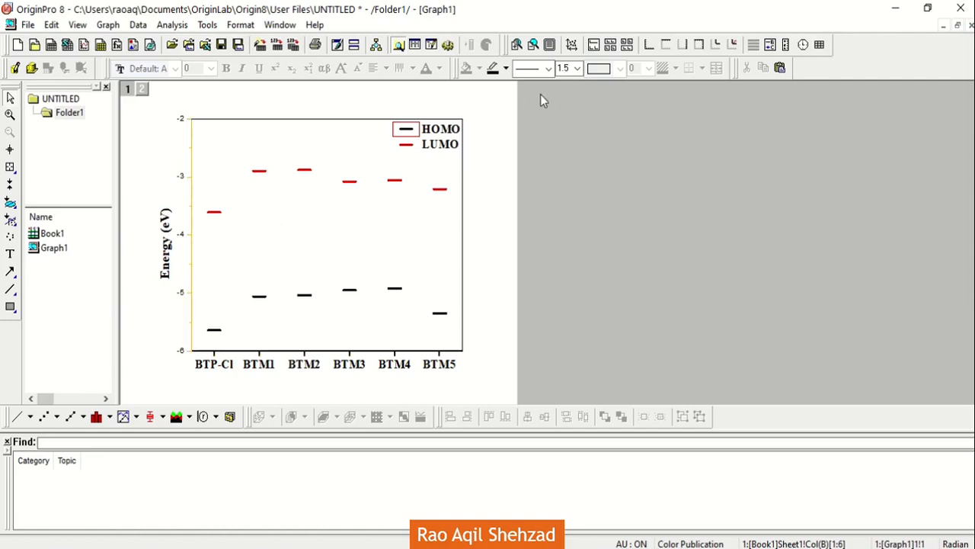
{"action": "left_click", "coordinate": [577, 68]}
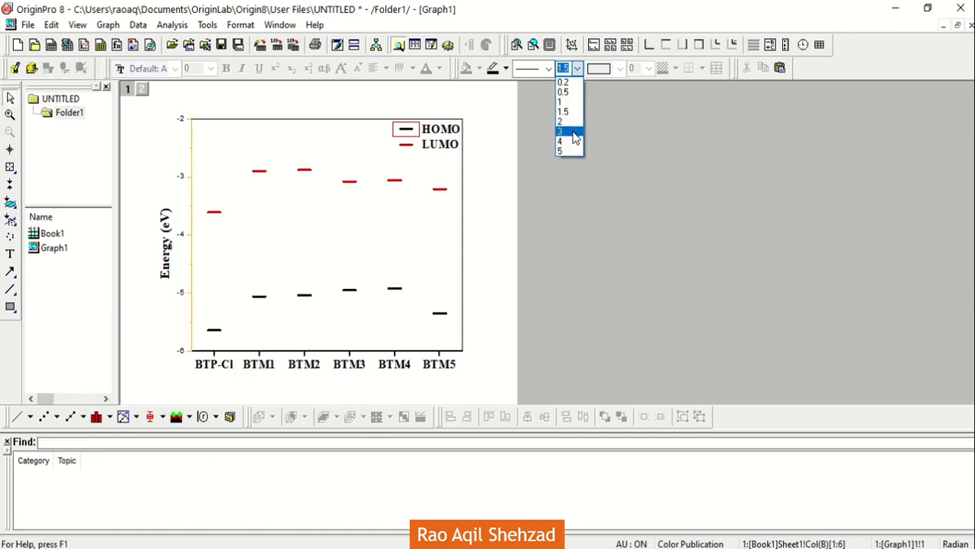
{"action": "left_click", "coordinate": [575, 134]}
{"action": "left_click", "coordinate": [351, 119]}
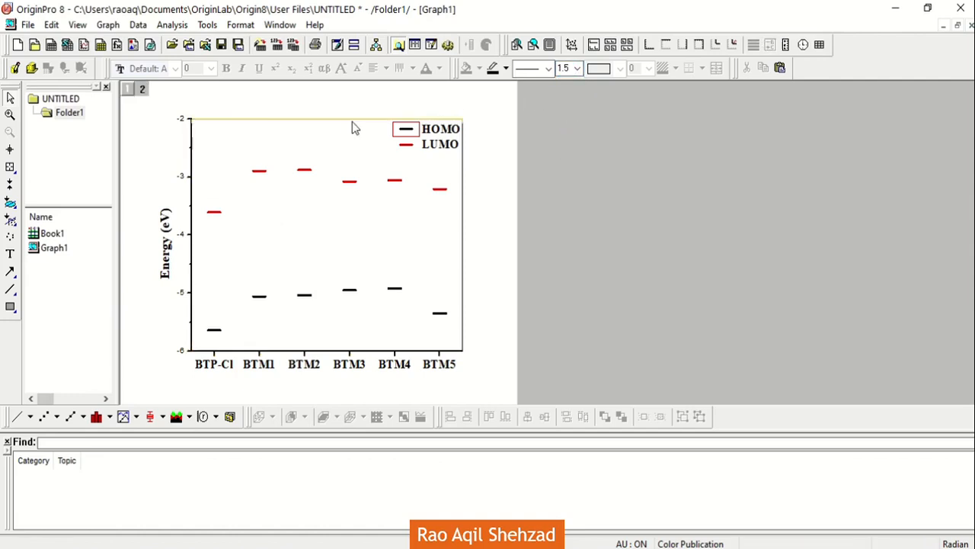
{"action": "left_click", "coordinate": [577, 68]}
{"action": "left_click", "coordinate": [575, 133]}
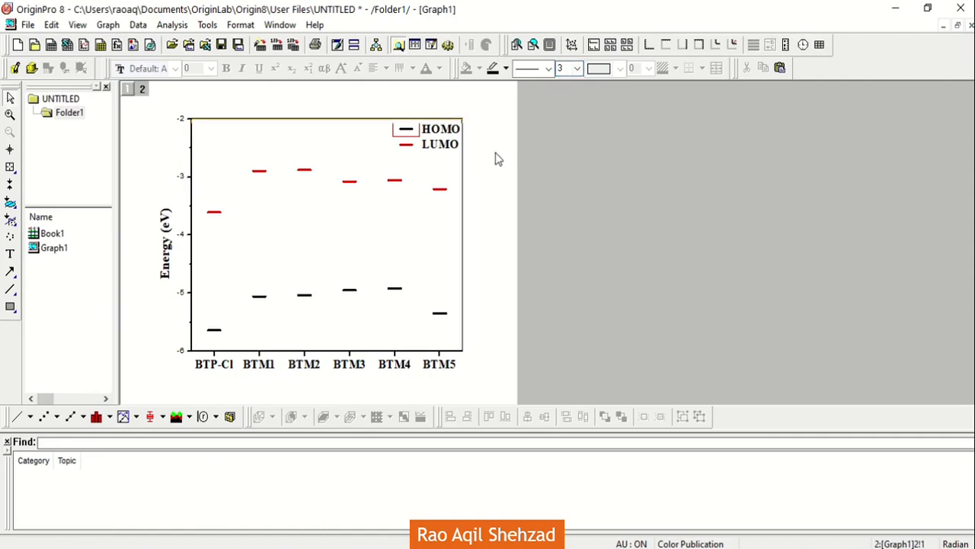
{"action": "left_click", "coordinate": [462, 160]}
{"action": "left_click", "coordinate": [462, 159]}
{"action": "left_click", "coordinate": [579, 68]}
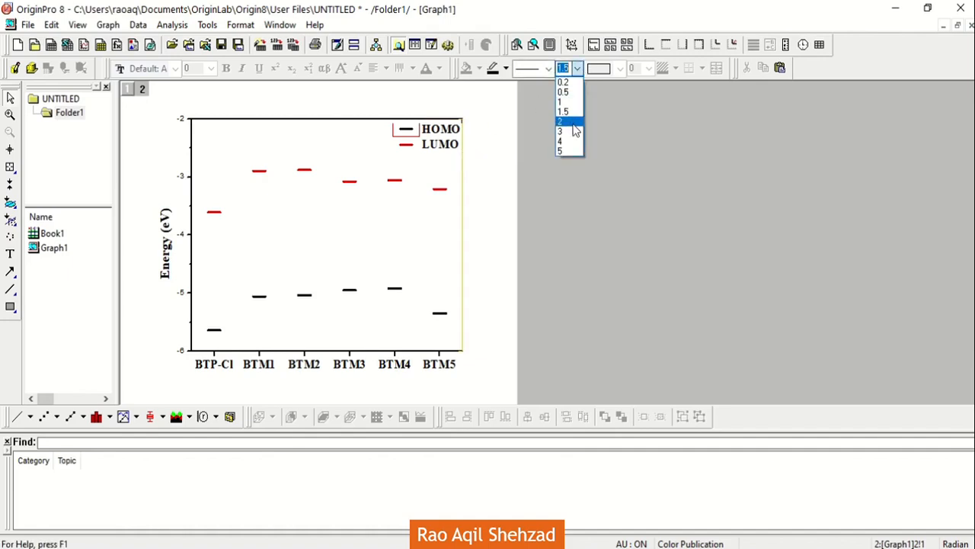
{"action": "left_click", "coordinate": [573, 134]}
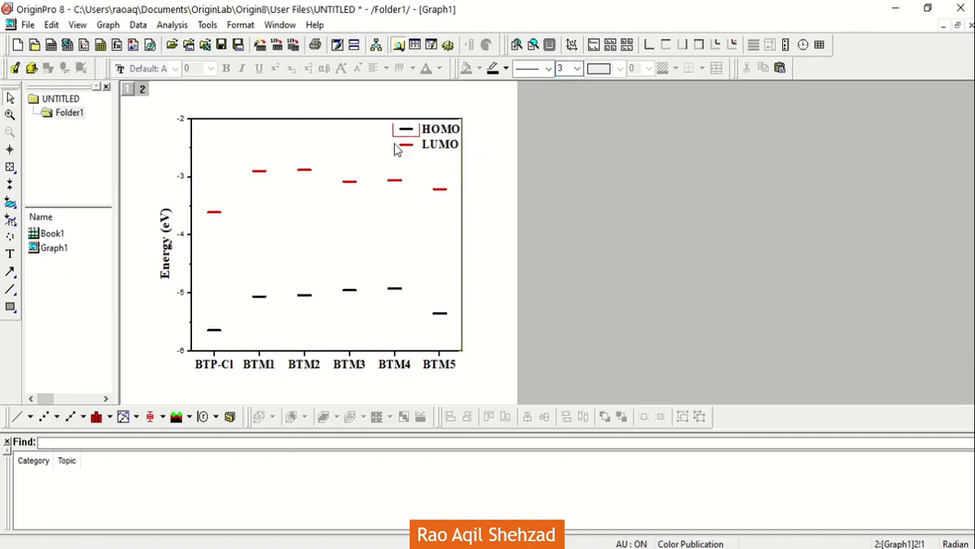
Step: Set the LUMO series' symbol/line interface to Draw Line in Front in its plot details
{"action": "left_click", "coordinate": [439, 134]}
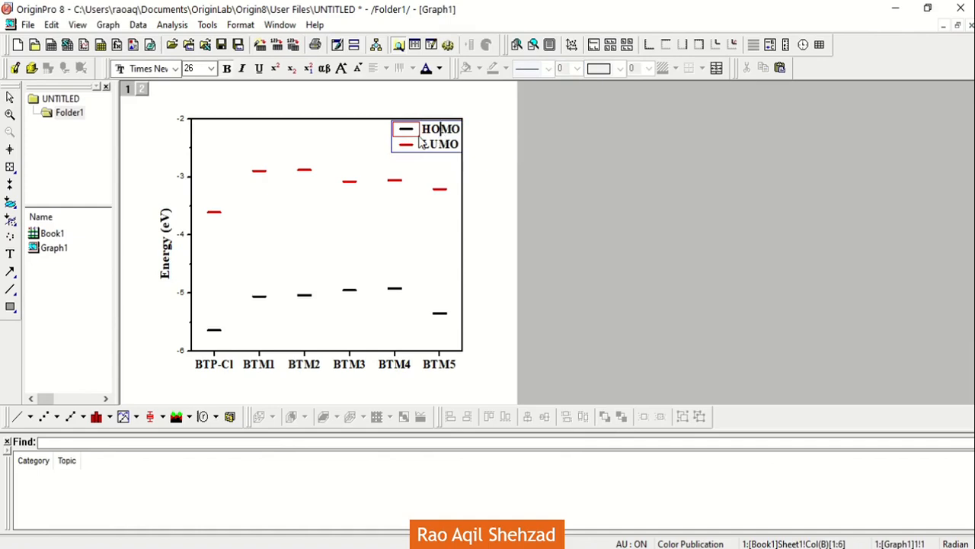
{"action": "double_click", "coordinate": [420, 145]}
{"action": "double_click", "coordinate": [414, 141]}
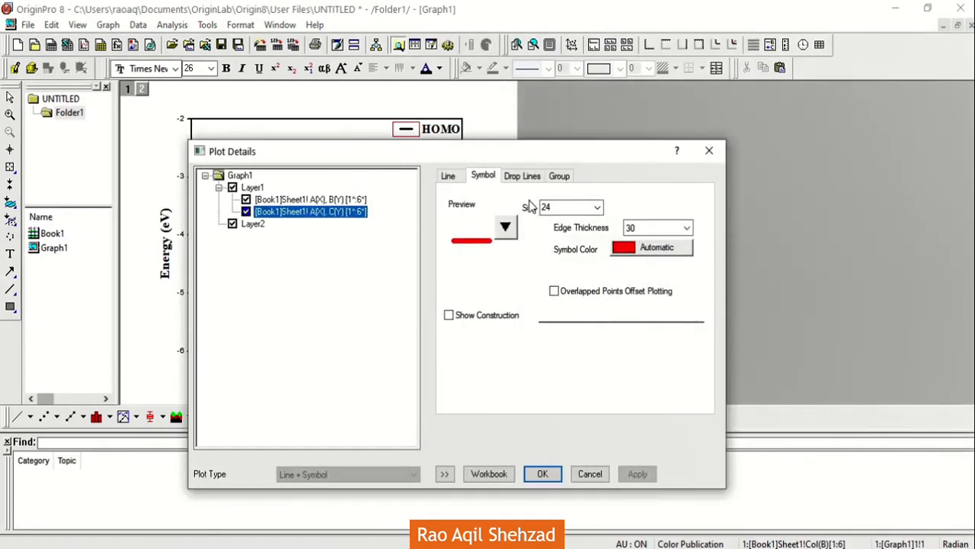
{"action": "left_click", "coordinate": [522, 176]}
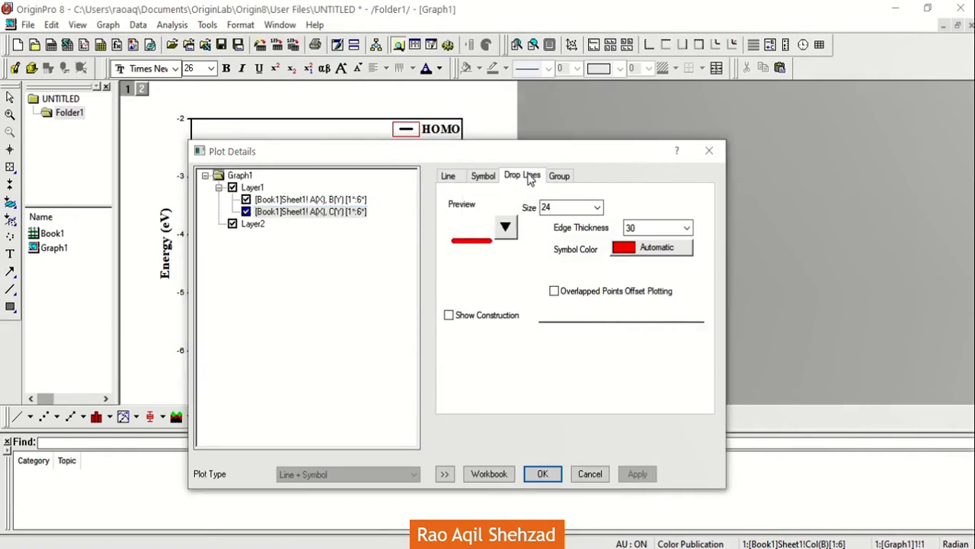
{"action": "left_click", "coordinate": [449, 181]}
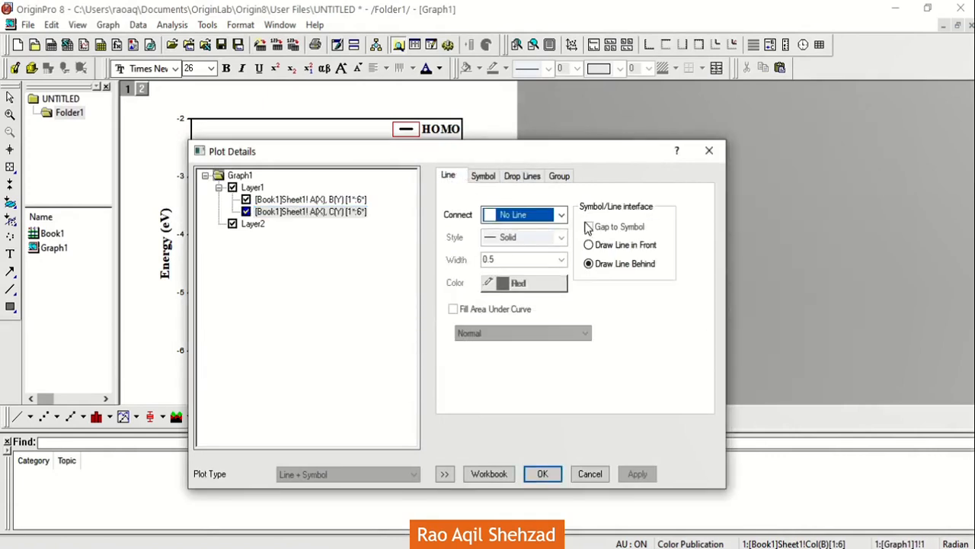
{"action": "left_click", "coordinate": [588, 245]}
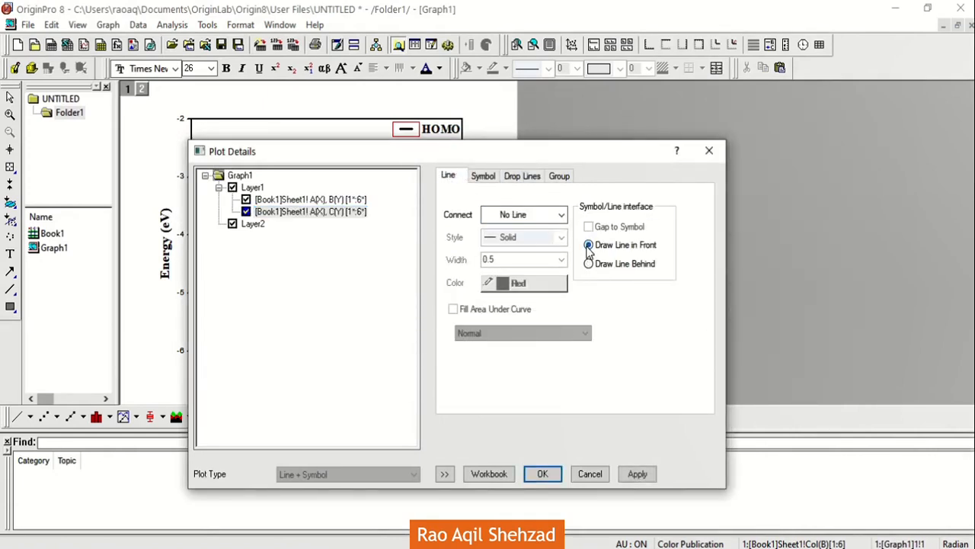
{"action": "left_click", "coordinate": [558, 473]}
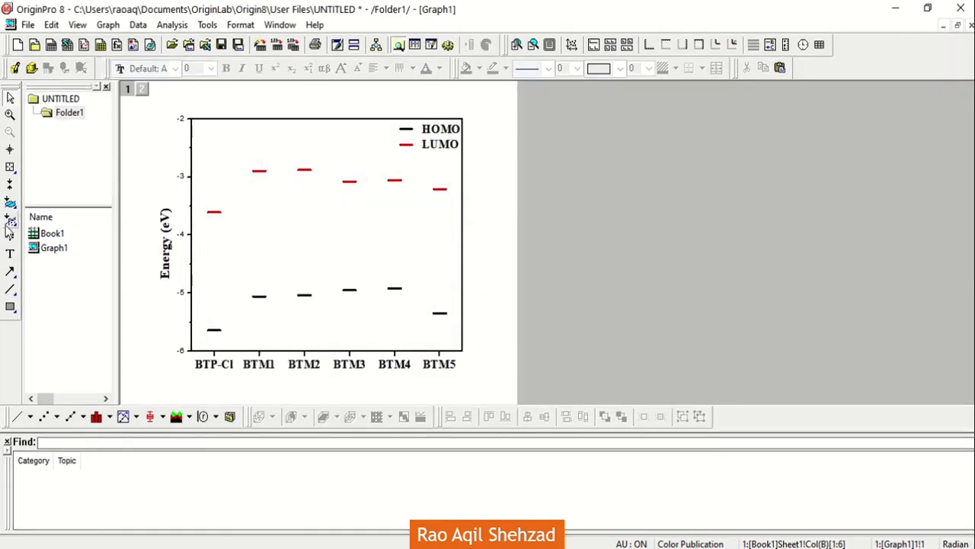
Step: Draw a vertical arrow upward from BTP-Cl's HOMO level to about -4.9 eV and set its line width to 2
{"action": "left_click", "coordinate": [10, 274]}
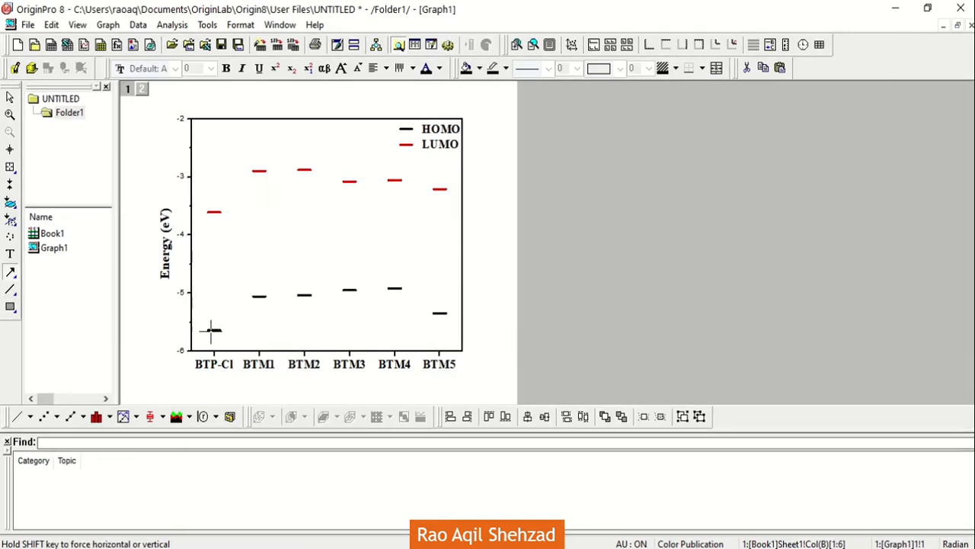
{"action": "left_click_drag", "start_coordinate": [213, 330], "coordinate": [212, 286]}
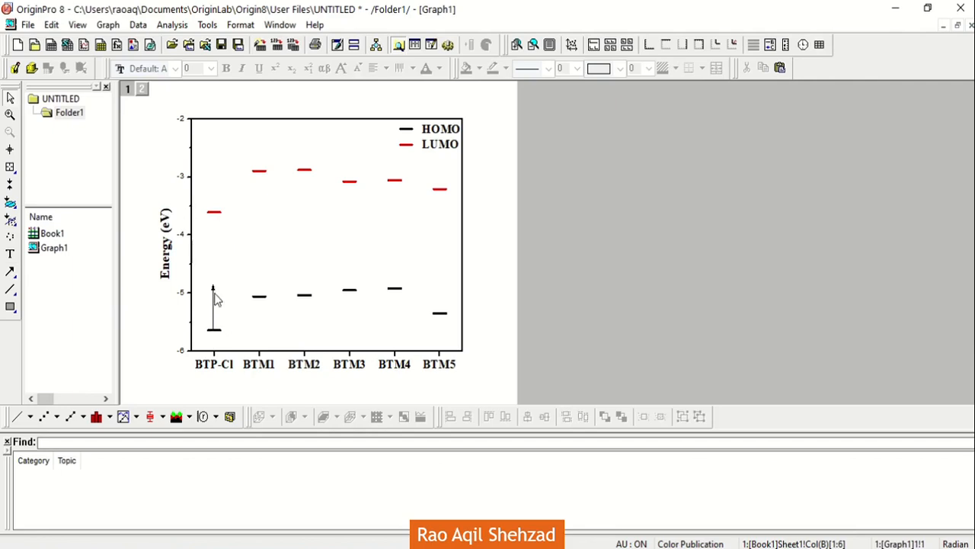
{"action": "left_click", "coordinate": [213, 296]}
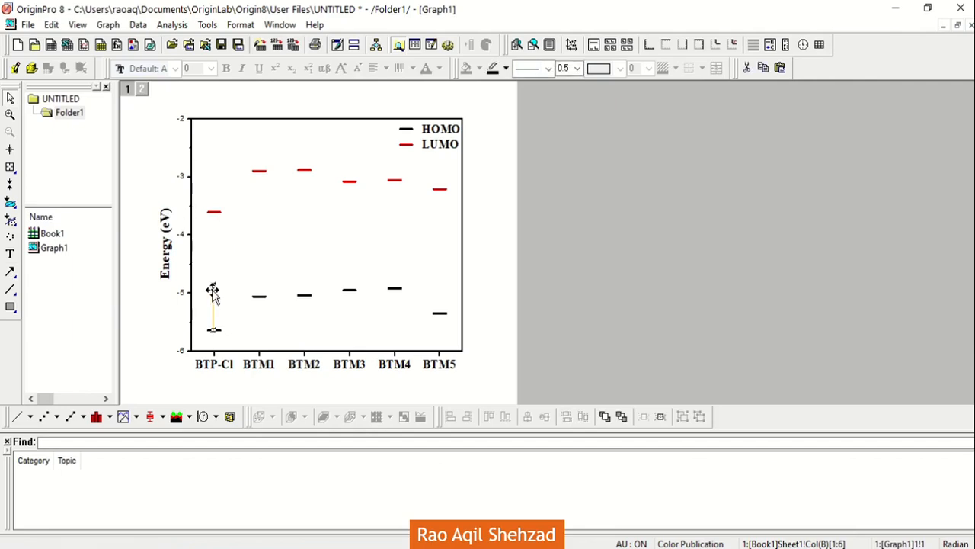
{"action": "left_click", "coordinate": [578, 68]}
{"action": "left_click", "coordinate": [564, 112]}
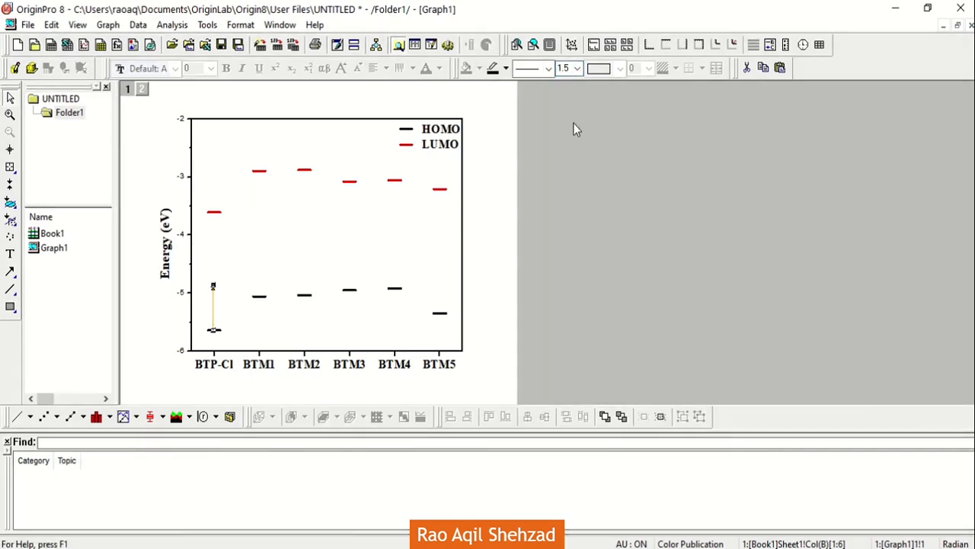
{"action": "left_click", "coordinate": [169, 333]}
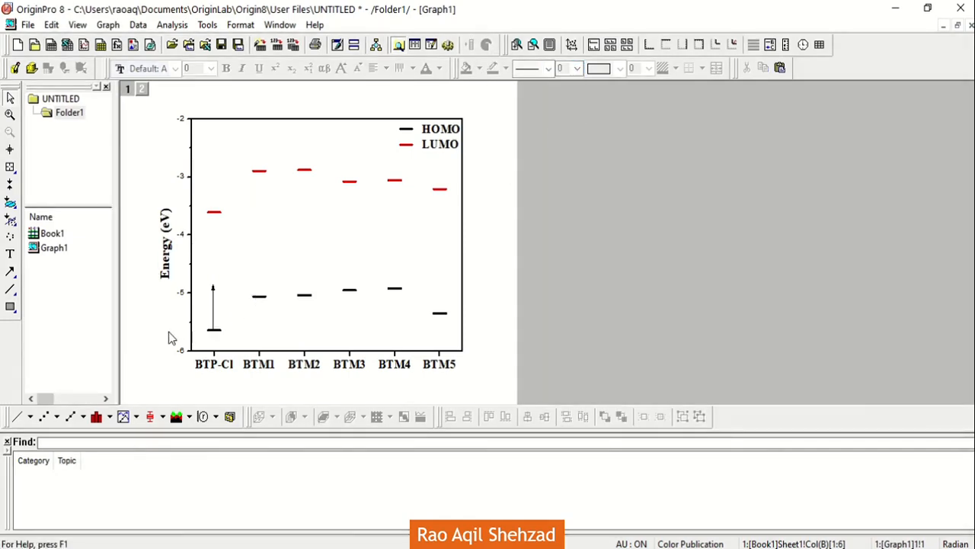
{"action": "left_click", "coordinate": [214, 314]}
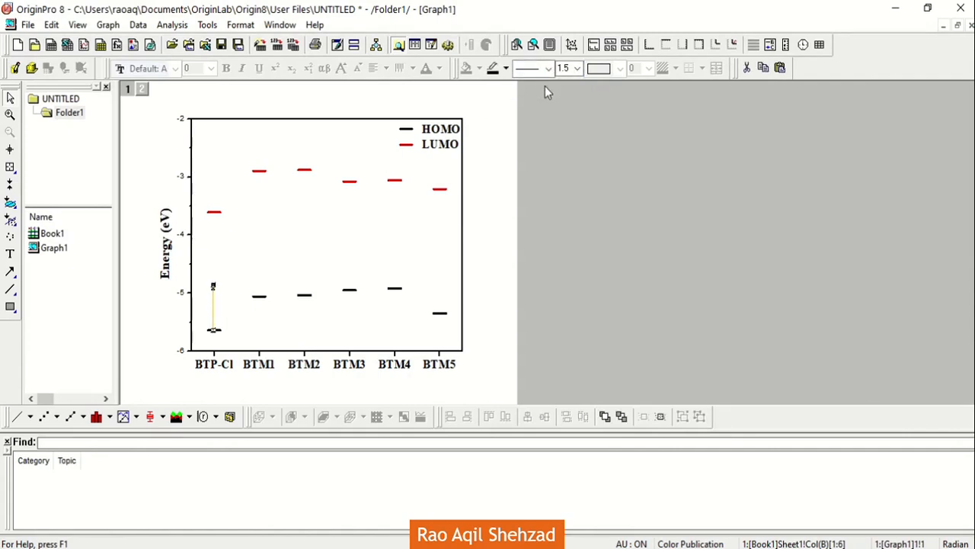
{"action": "left_click", "coordinate": [568, 69]}
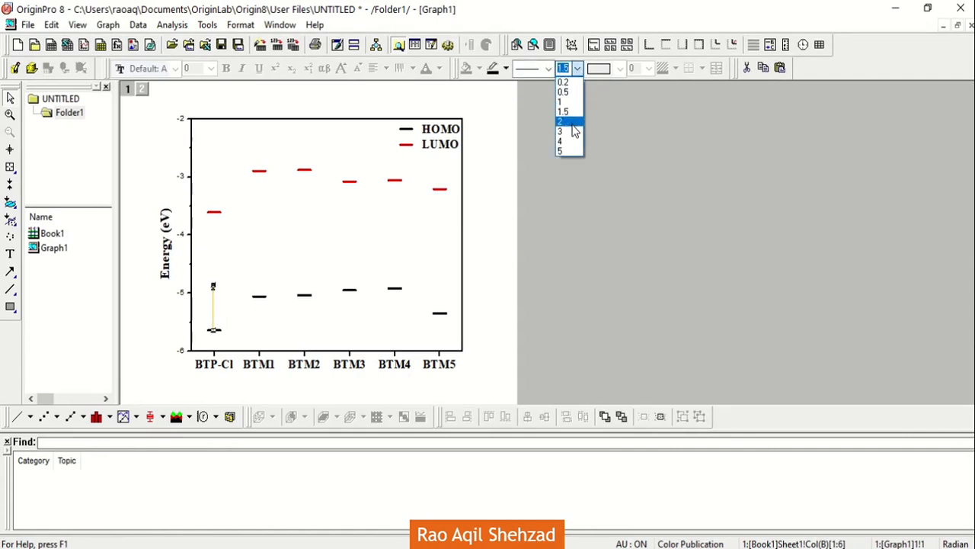
{"action": "left_click", "coordinate": [568, 126]}
{"action": "left_click", "coordinate": [147, 343]}
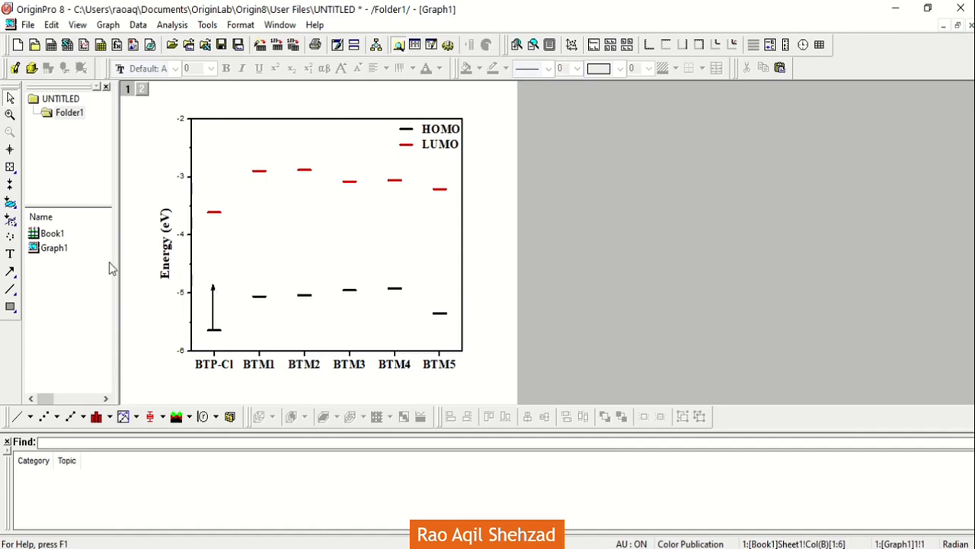
Step: Draw a vertical arrow downward from BTP-Cl's LUMO level to about -4.4 eV and set its line width to 2
{"action": "left_click", "coordinate": [10, 271]}
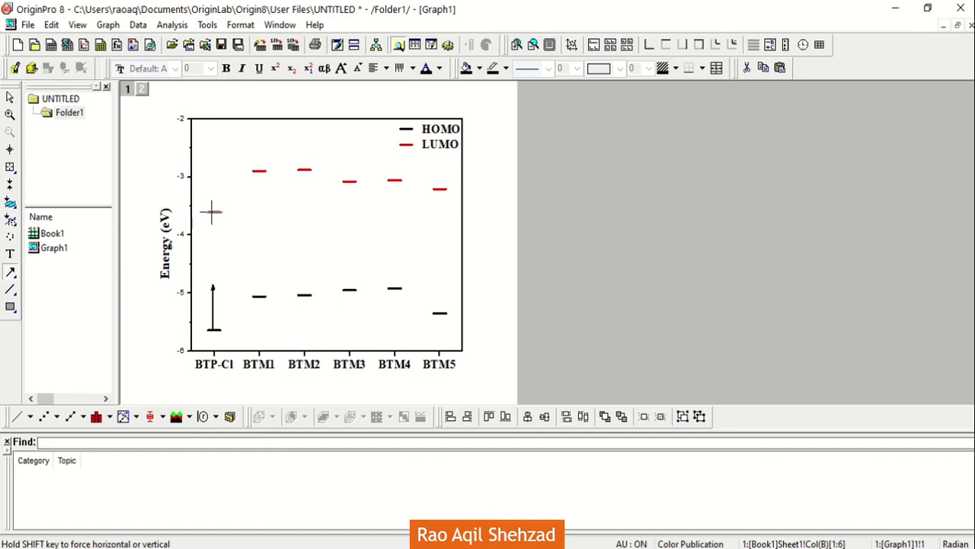
{"action": "left_click_drag", "start_coordinate": [214, 243], "coordinate": [215, 249]}
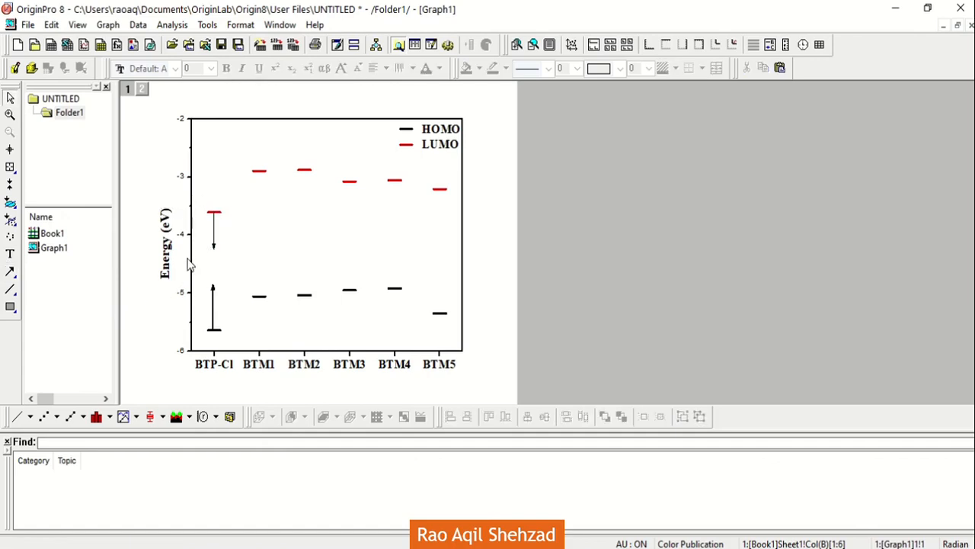
{"action": "left_click", "coordinate": [214, 248]}
{"action": "left_click_drag", "start_coordinate": [214, 249], "coordinate": [214, 259]}
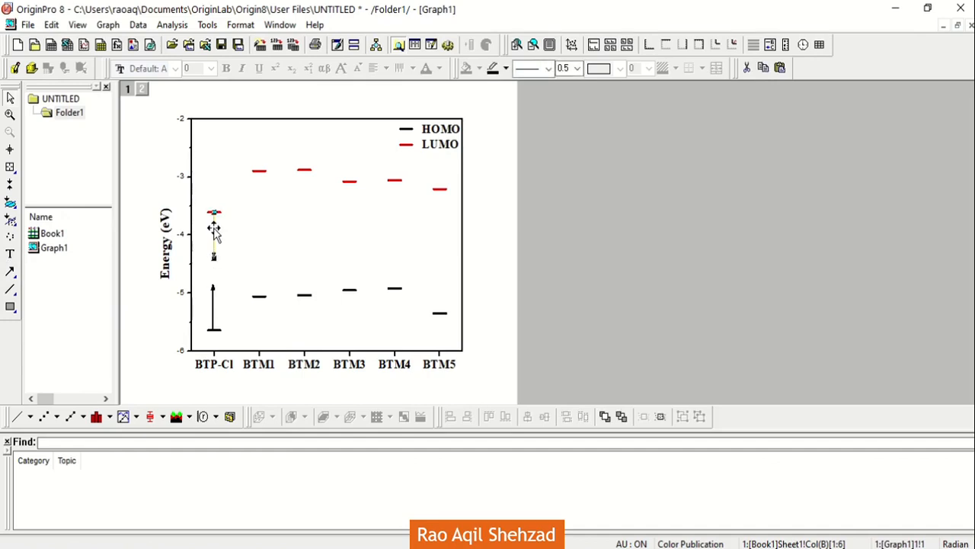
{"action": "left_click", "coordinate": [148, 309]}
{"action": "left_click", "coordinate": [219, 241]}
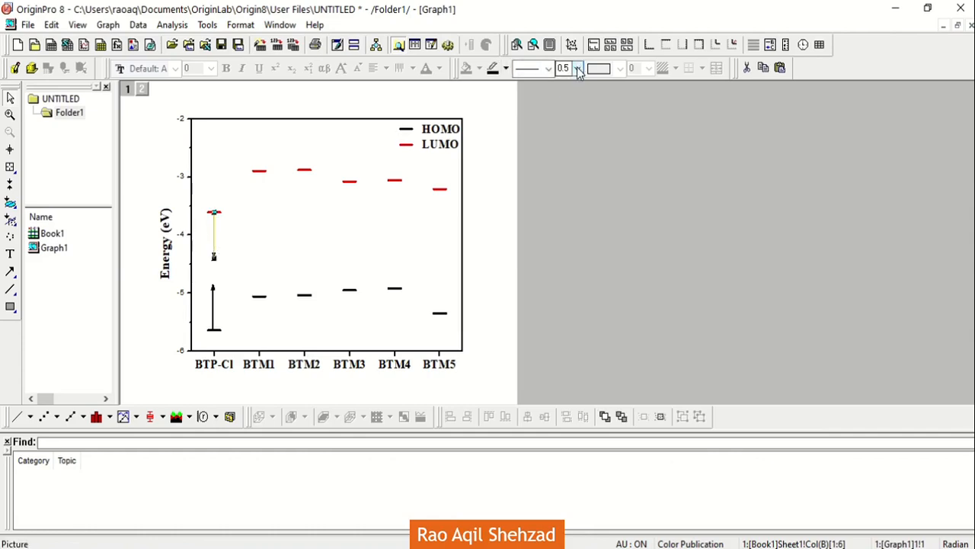
{"action": "left_click", "coordinate": [578, 70]}
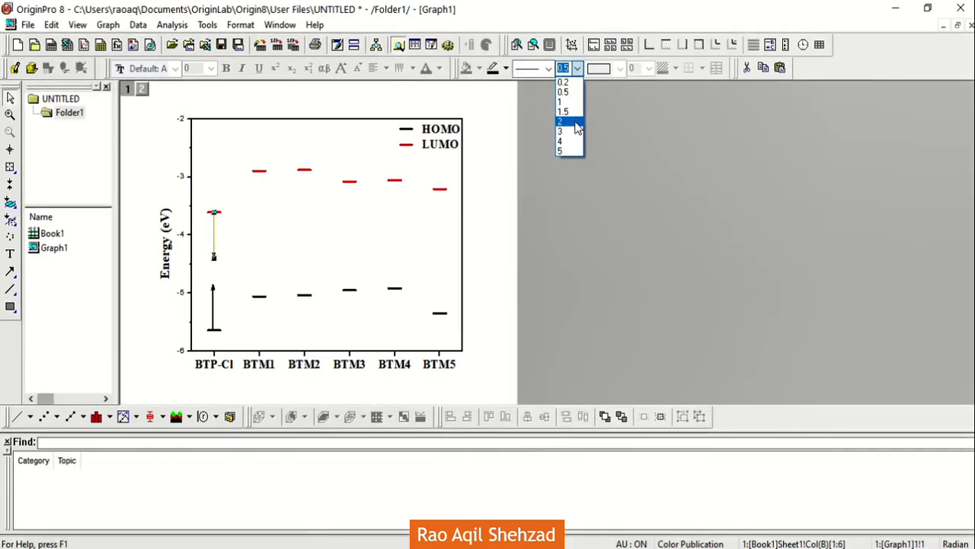
{"action": "left_click", "coordinate": [579, 123]}
{"action": "left_click", "coordinate": [144, 302]}
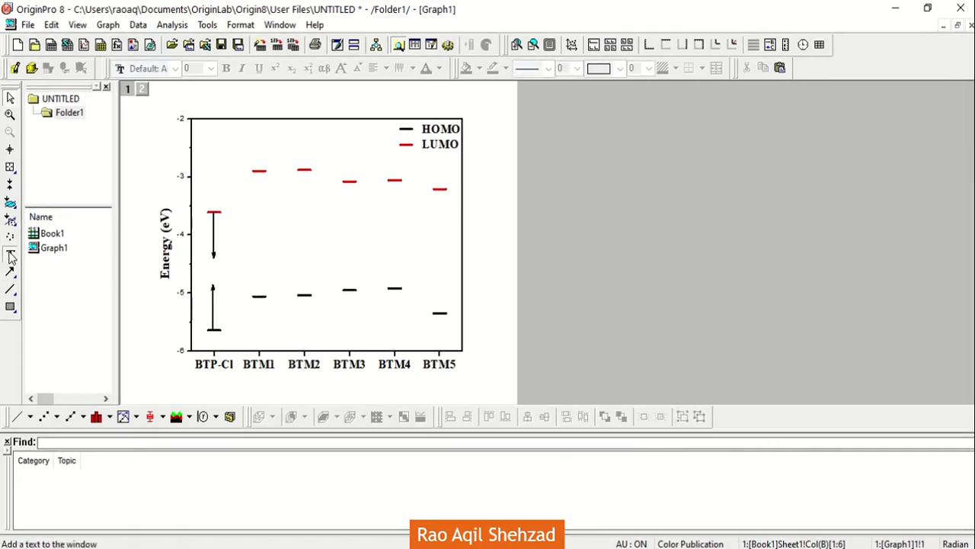
Step: Add the text label "2.03" centred between the two BTP-Cl arrows and set its font size to 24
{"action": "left_click", "coordinate": [10, 254]}
{"action": "left_click", "coordinate": [196, 273]}
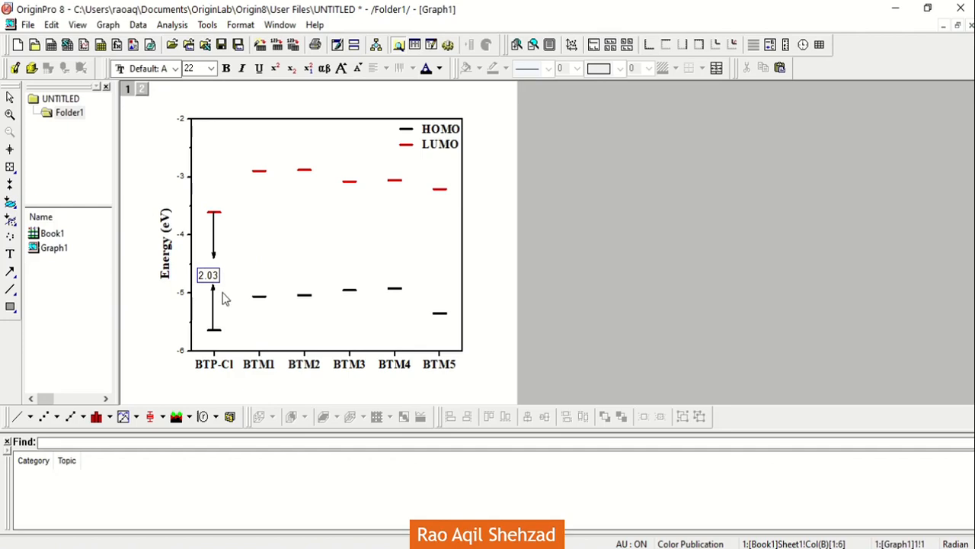
{"action": "left_click", "coordinate": [166, 318]}
{"action": "left_click", "coordinate": [205, 278]}
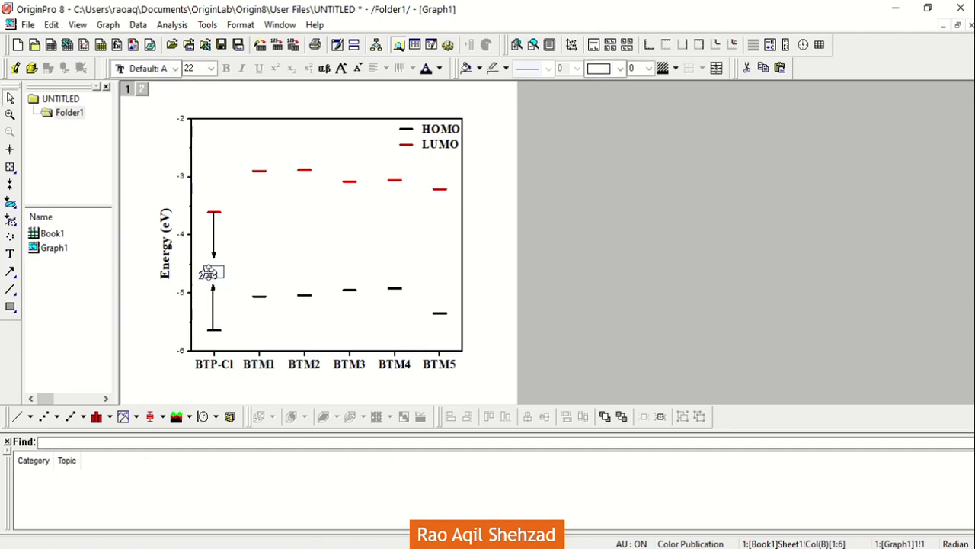
{"action": "left_click", "coordinate": [216, 68]}
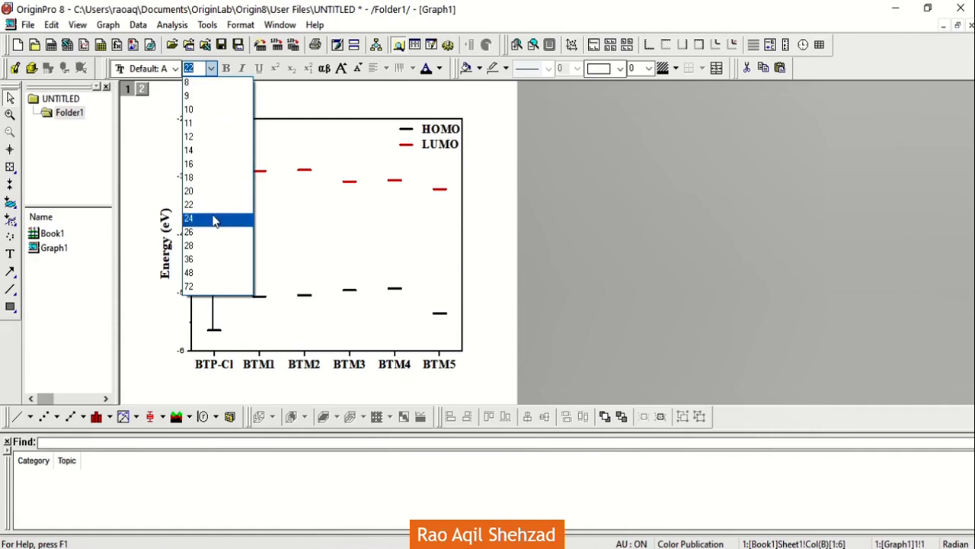
{"action": "left_click", "coordinate": [212, 219]}
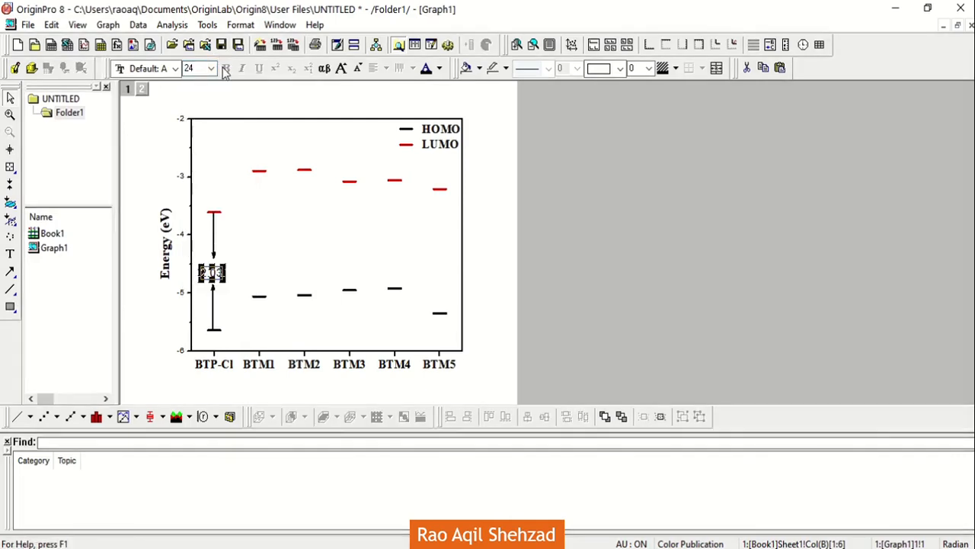
Step: Make the "2.03" label between the BTP-Cl arrows bold
{"action": "left_click", "coordinate": [215, 265]}
{"action": "left_click", "coordinate": [213, 275]}
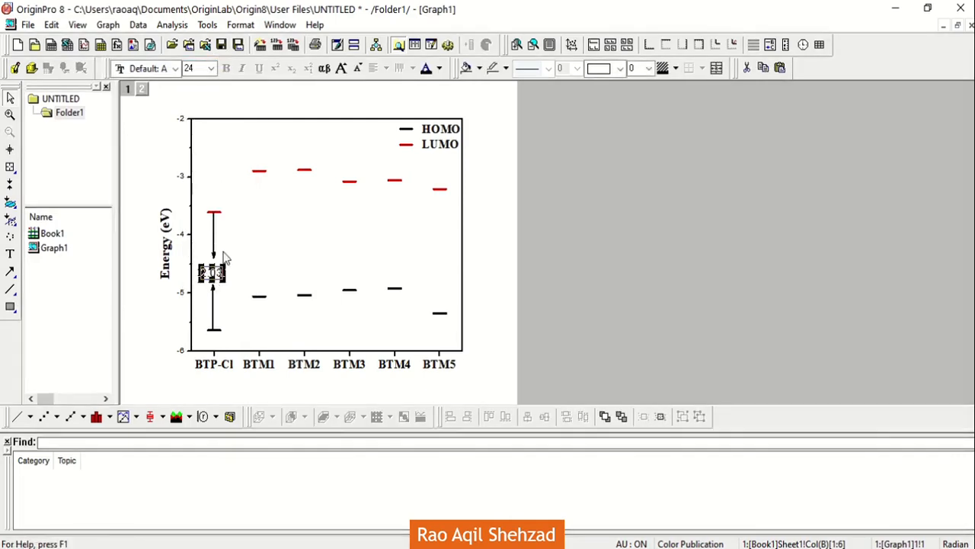
{"action": "left_click", "coordinate": [213, 274]}
{"action": "double_click", "coordinate": [212, 275]}
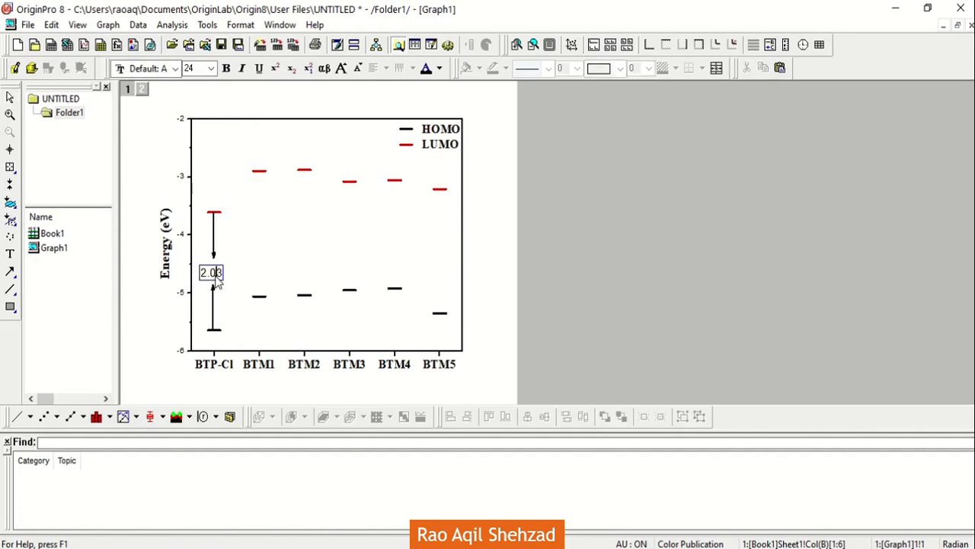
{"action": "key", "text": "ctrl+a"}
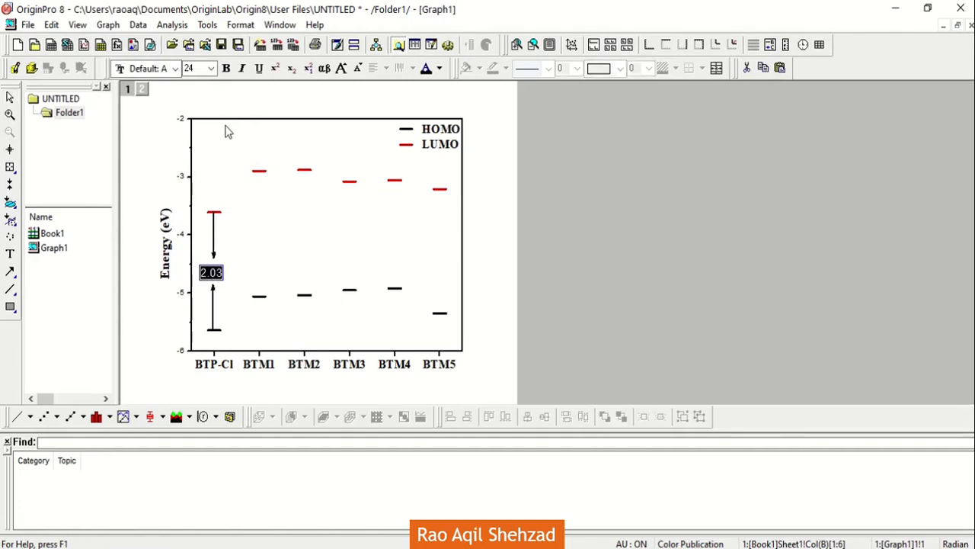
{"action": "left_click", "coordinate": [226, 68]}
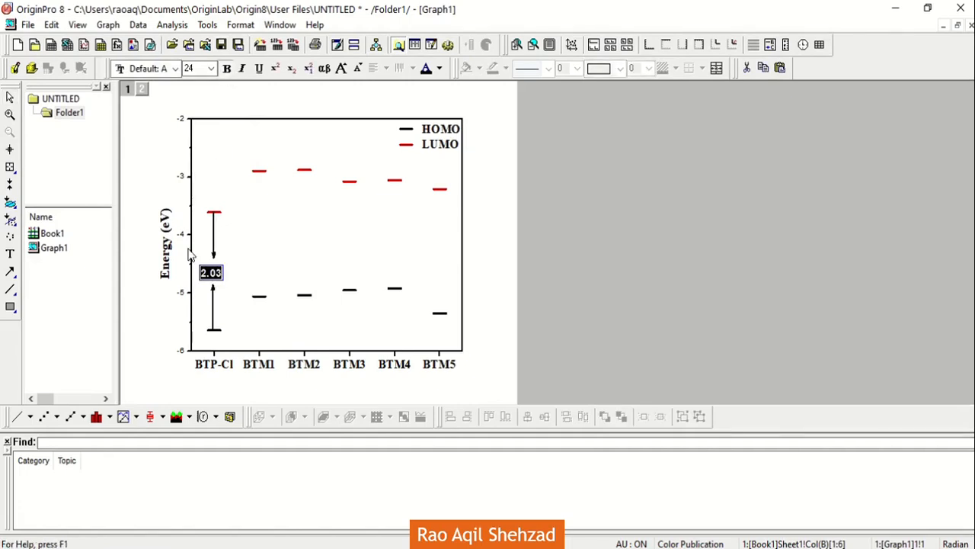
{"action": "left_click", "coordinate": [151, 312]}
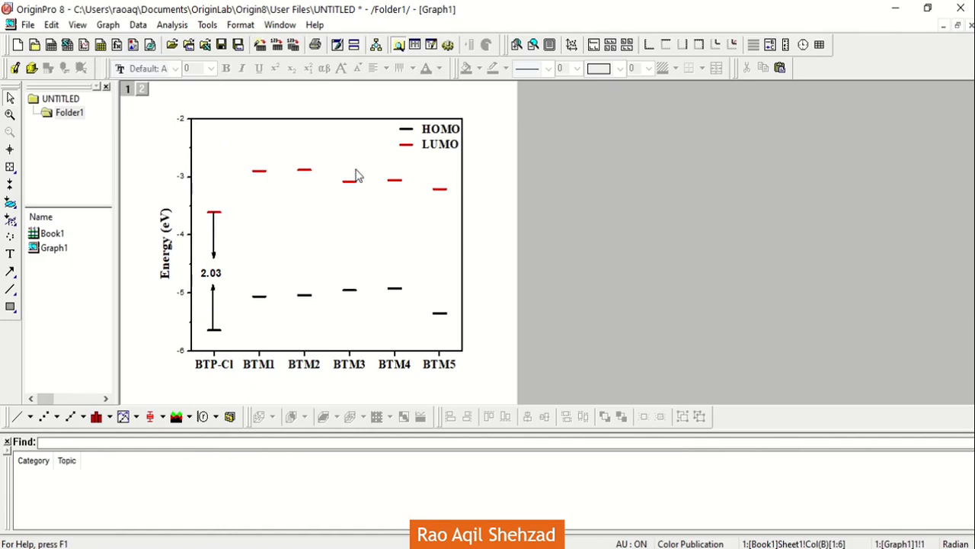
Step: Make the Energy axis tick labels bold and set their font size to 24
{"action": "left_click", "coordinate": [179, 176]}
{"action": "left_click", "coordinate": [227, 68]}
{"action": "left_click", "coordinate": [211, 68]}
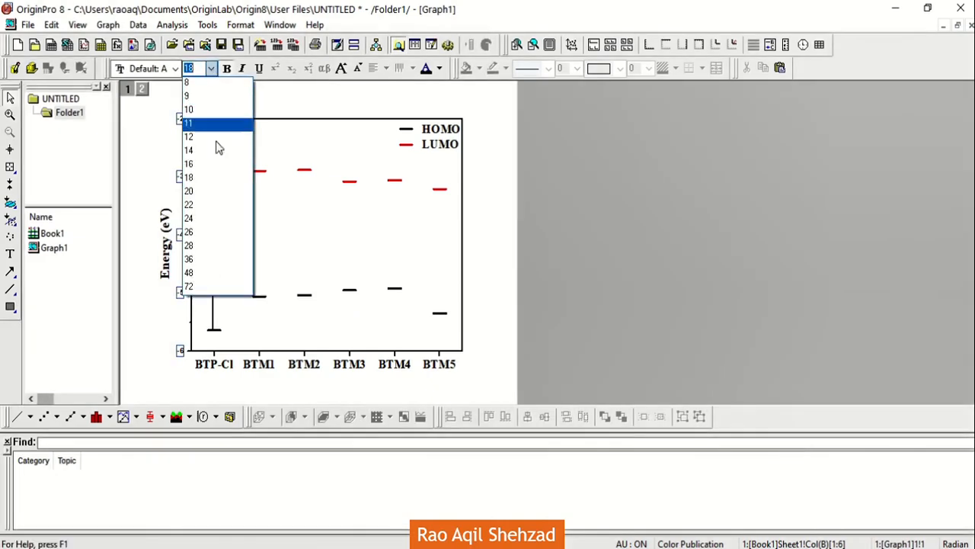
{"action": "left_click", "coordinate": [217, 220]}
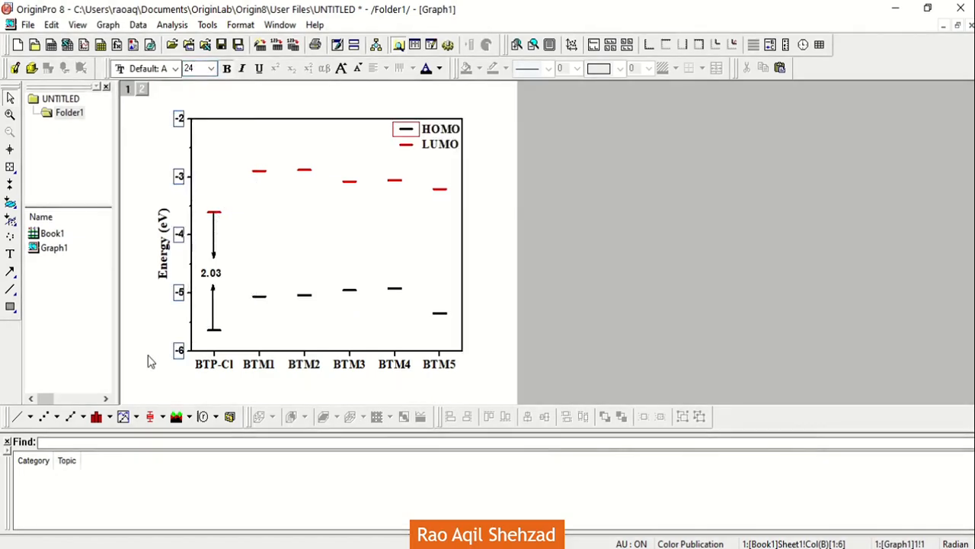
{"action": "left_click", "coordinate": [147, 356]}
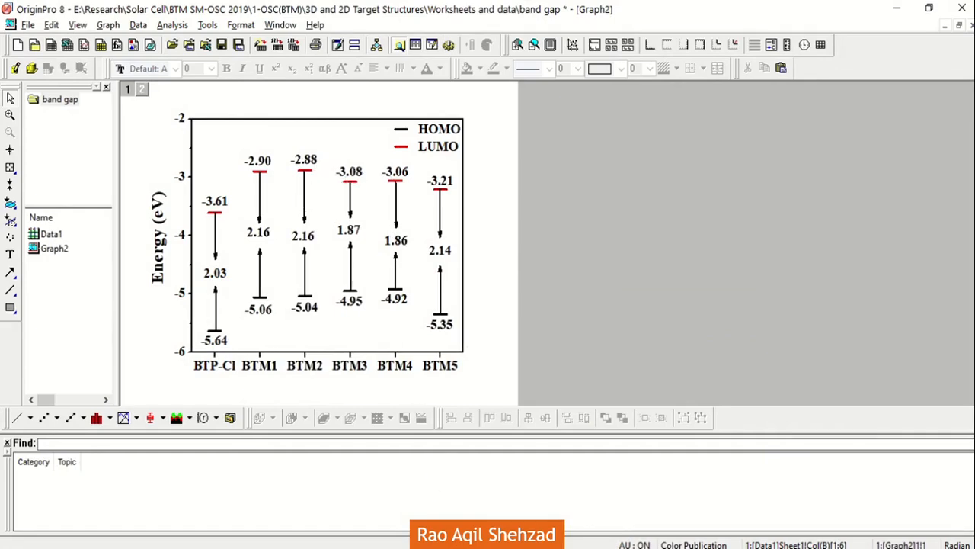
Step: In the band gap project's finished graph, set the HOMO series' symbol color to Blue
{"action": "key", "text": "alt+Tab"}
{"action": "scroll", "coordinate": [467, 459], "scroll_direction": "down", "scroll_amount": 1}
{"action": "scroll", "coordinate": [467, 460], "scroll_direction": "down", "scroll_amount": 4}
{"action": "double_click", "coordinate": [406, 137]}
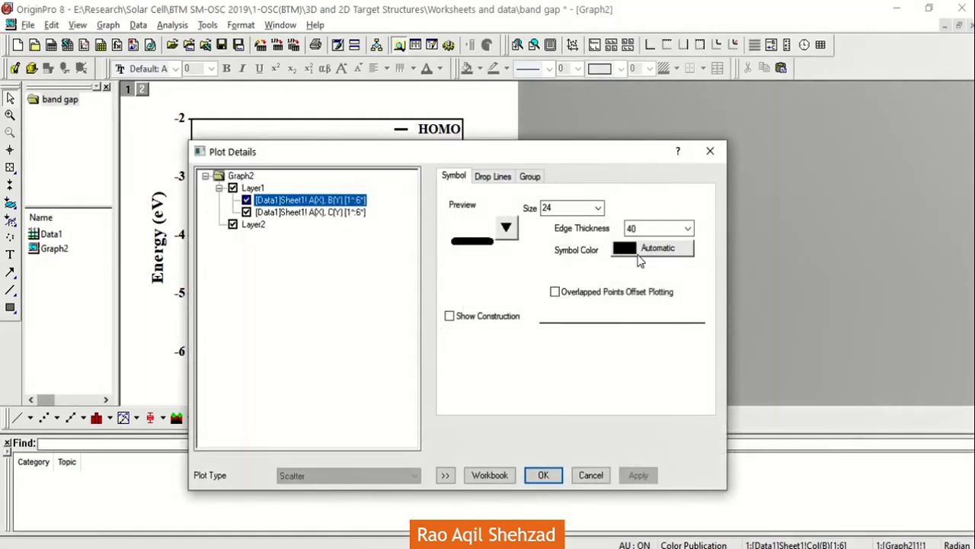
{"action": "left_click", "coordinate": [642, 253]}
{"action": "mouse_move", "coordinate": [665, 279]}
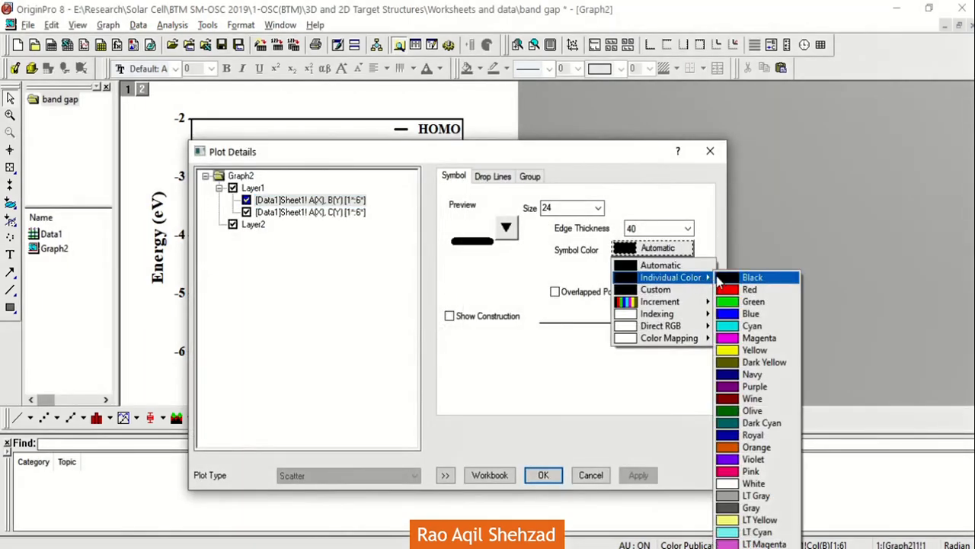
{"action": "left_click", "coordinate": [733, 313]}
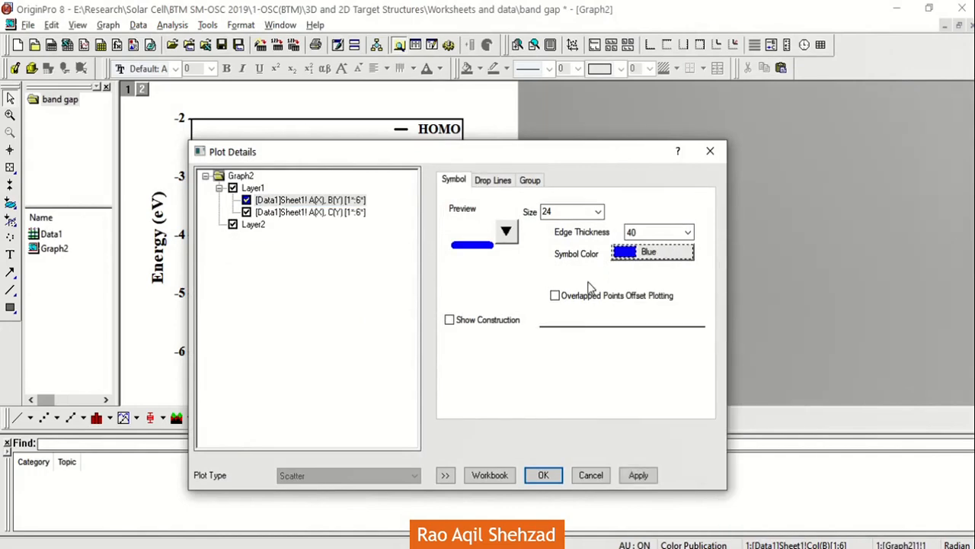
{"action": "left_click", "coordinate": [543, 474]}
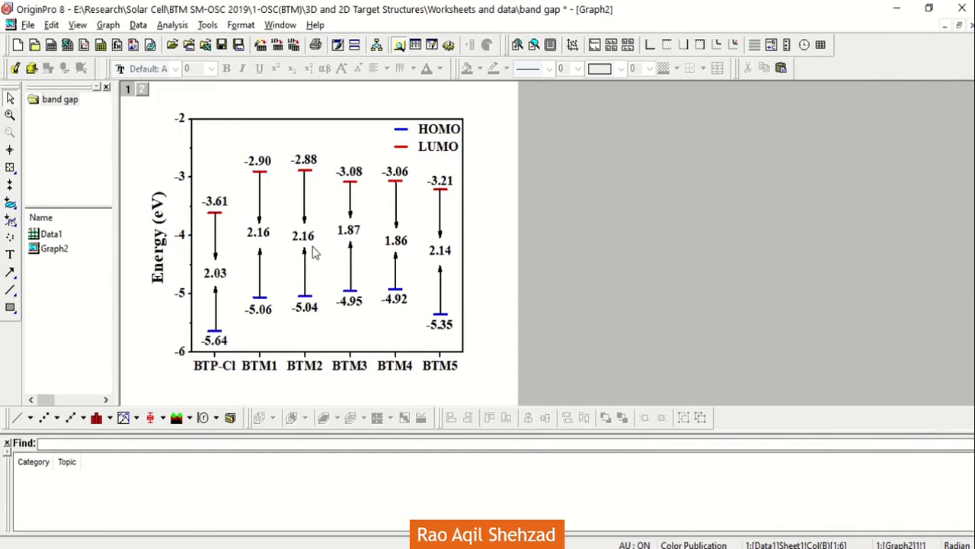
Step: Capture a screen snip of the whole energy level graph, including its axes and legend
{"action": "left_click", "coordinate": [28, 24]}
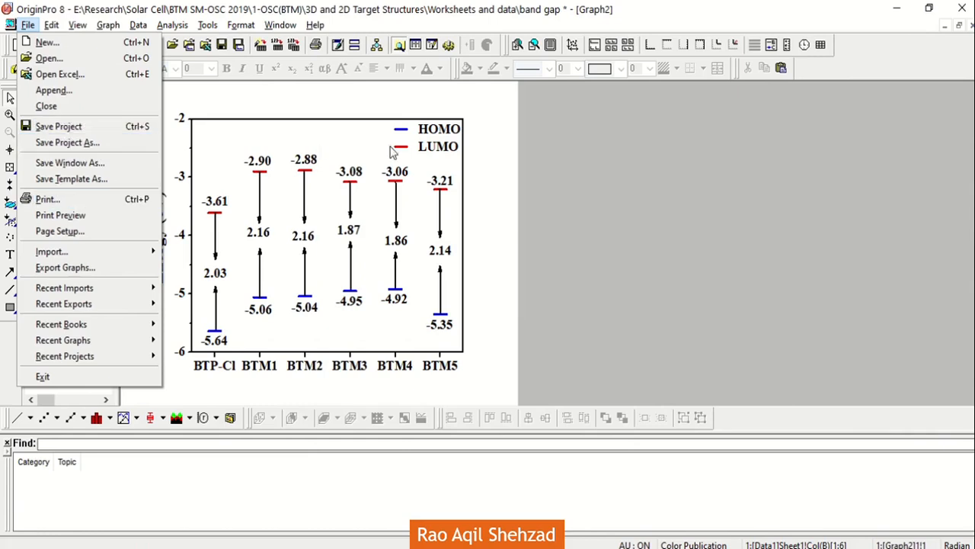
{"action": "left_click", "coordinate": [478, 167]}
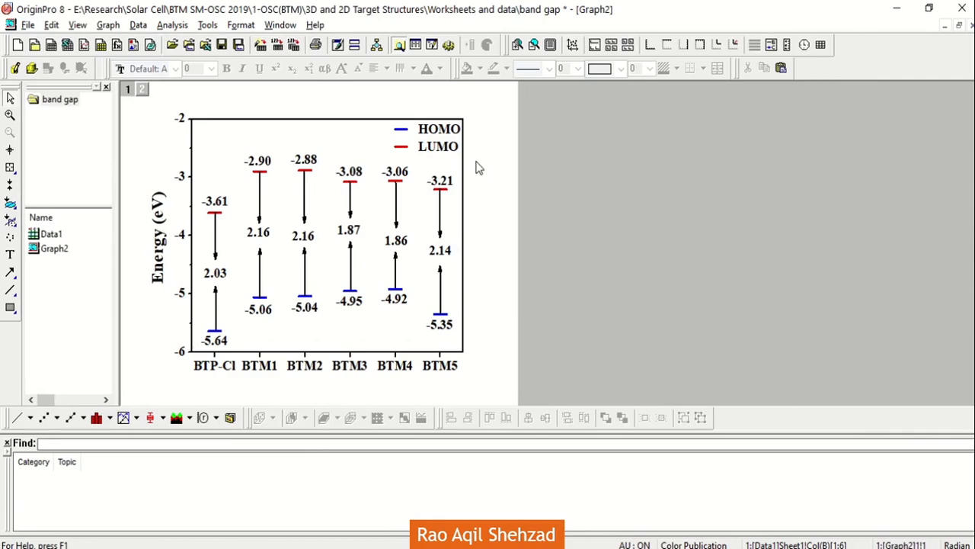
{"action": "key", "text": "super+shift+s"}
{"action": "left_click_drag", "start_coordinate": [477, 94], "coordinate": [148, 382]}
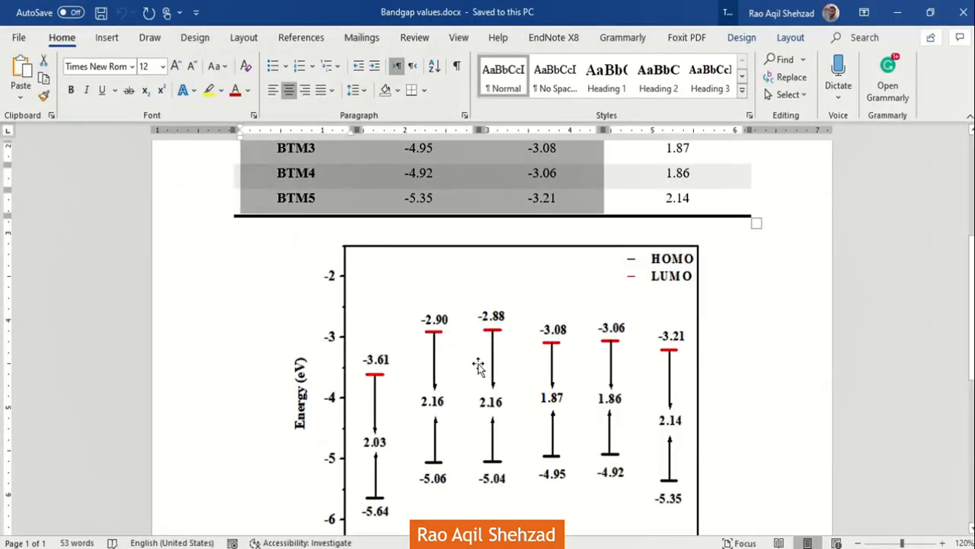
Step: Switch to Word, paste the captured graph into Bandgap values.docx and position it on page 2
{"action": "scroll", "coordinate": [480, 365], "scroll_direction": "down", "scroll_amount": 6}
{"action": "left_click", "coordinate": [480, 363]}
{"action": "scroll", "coordinate": [479, 364], "scroll_direction": "down", "scroll_amount": 1}
{"action": "key", "text": "ctrl+v"}
{"action": "left_click_drag", "start_coordinate": [565, 321], "coordinate": [575, 315]}
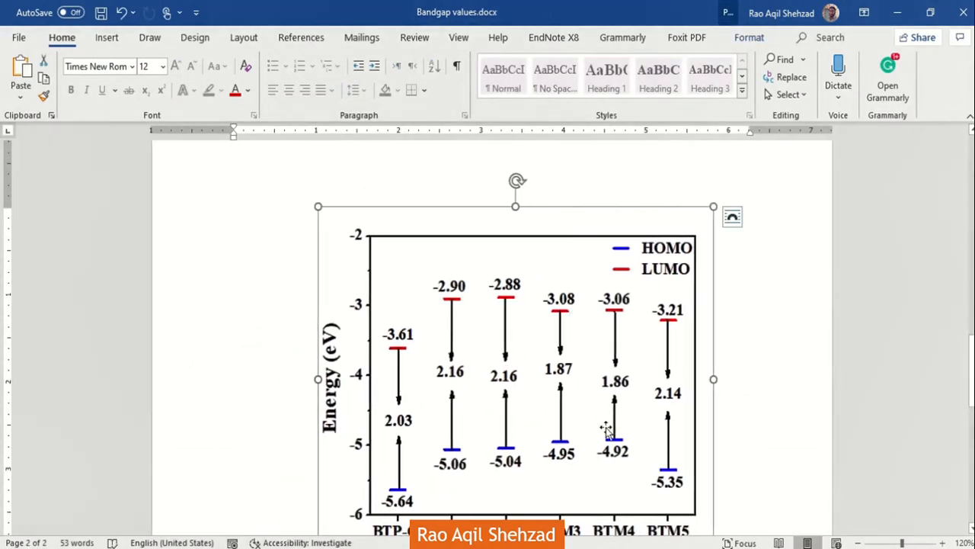
{"action": "scroll", "coordinate": [605, 424], "scroll_direction": "down", "scroll_amount": 3}
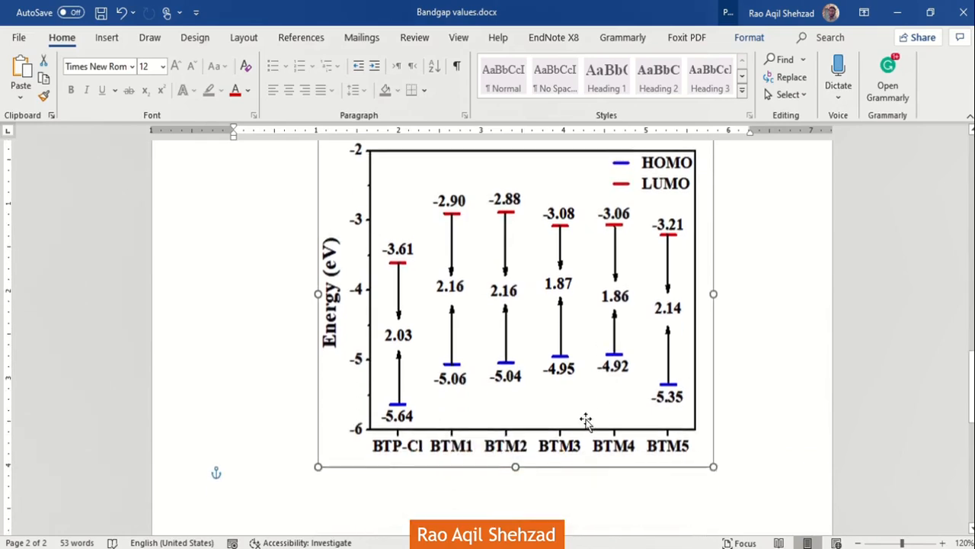
{"action": "left_click_drag", "start_coordinate": [690, 311], "coordinate": [684, 311]}
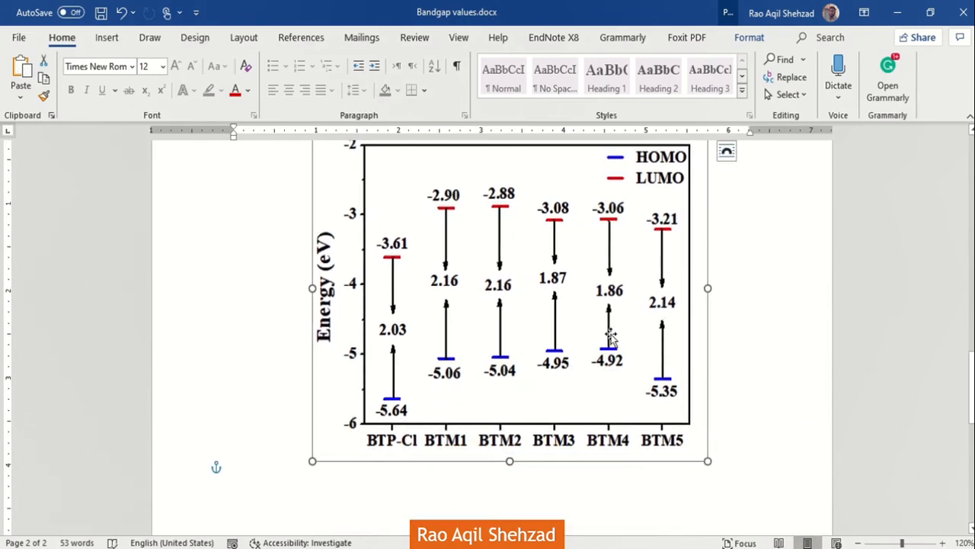